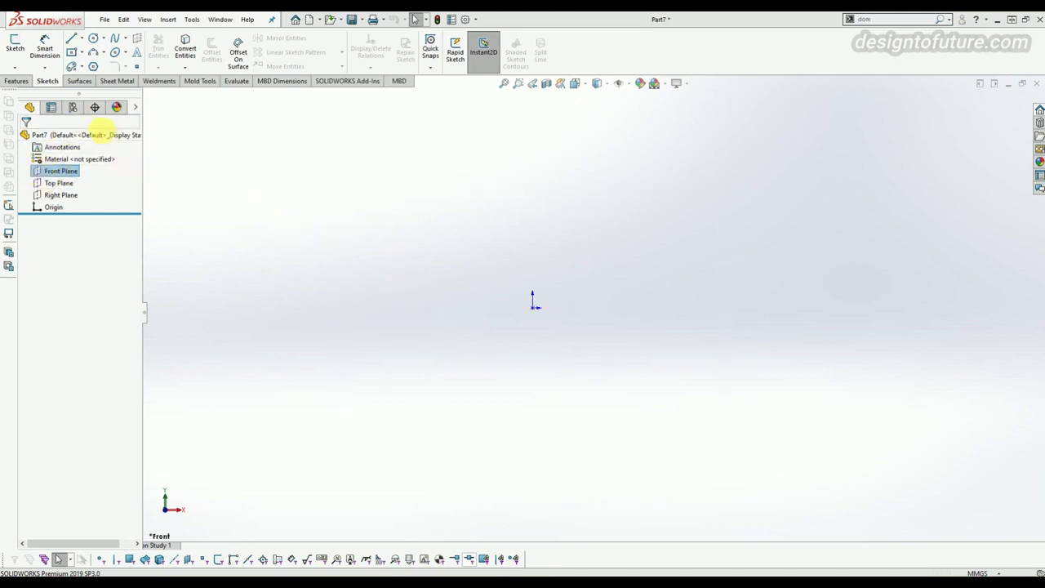
Step: Start a sketch on the Front Plane and draw an upright ellipse centred on the origin, with radii about 43 mm and 19 mm
{"action": "left_click", "coordinate": [41, 173]}
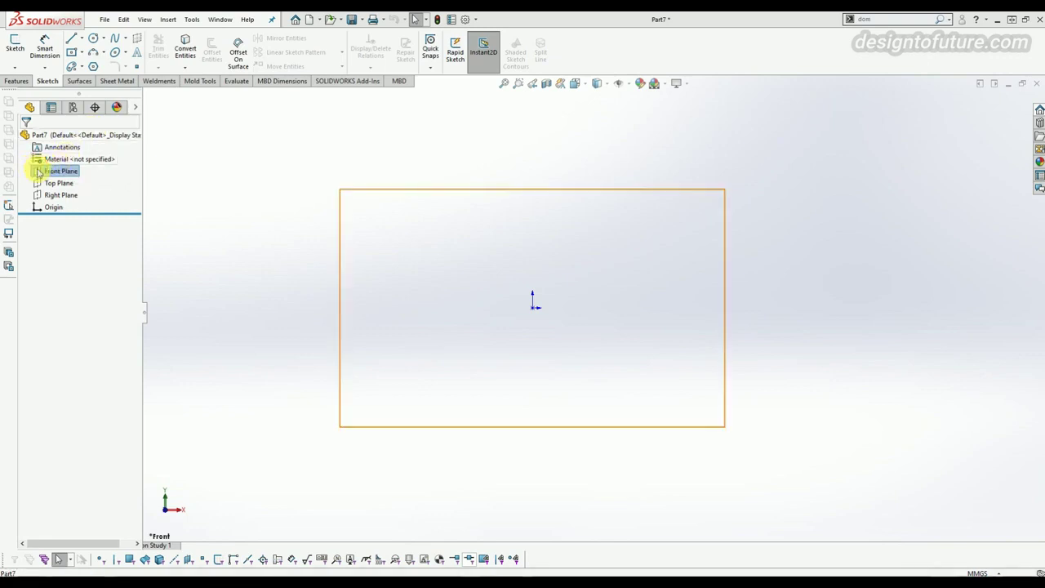
{"action": "left_click", "coordinate": [16, 48]}
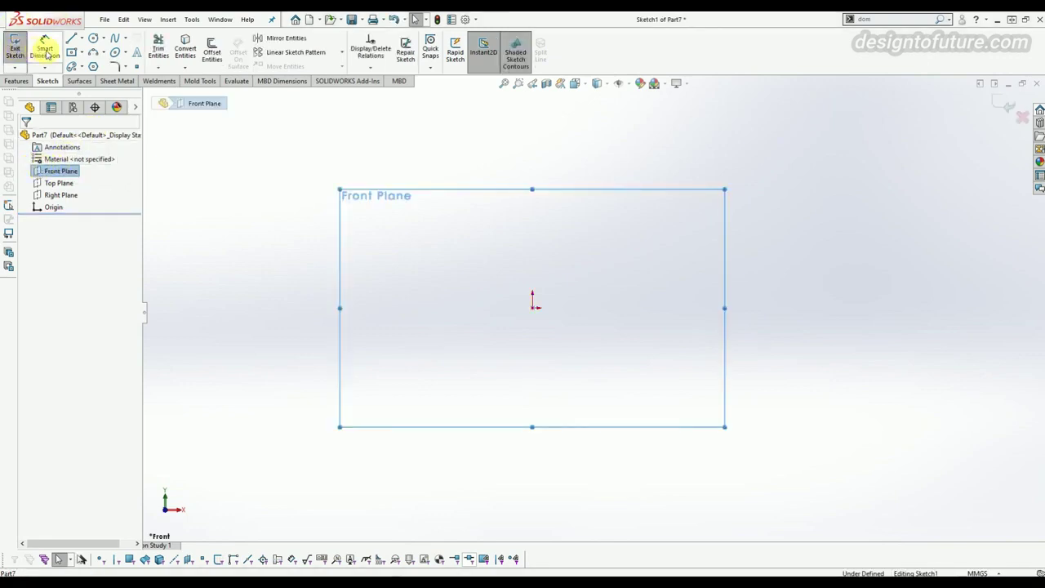
{"action": "left_click", "coordinate": [124, 54]}
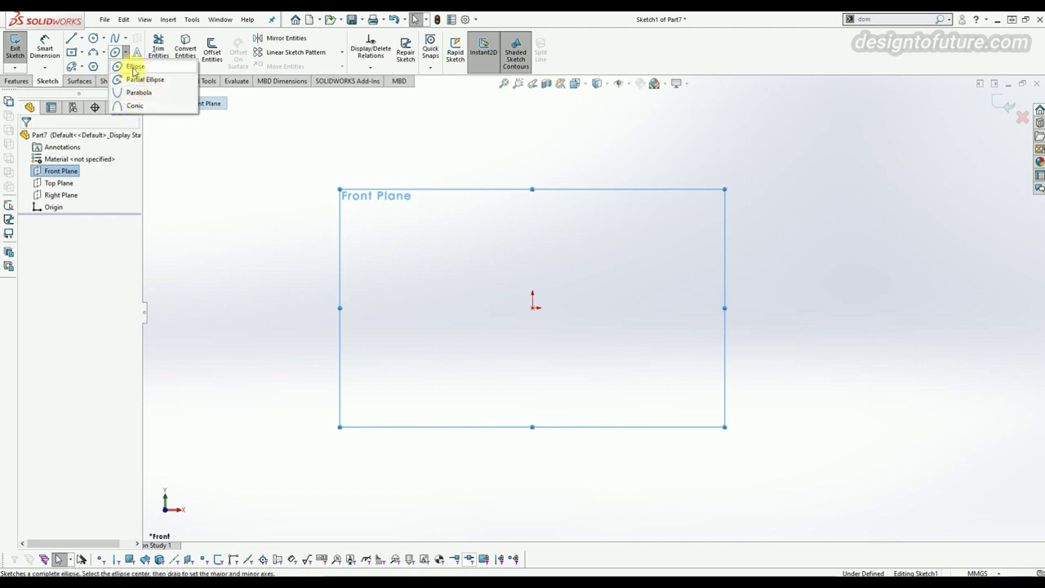
{"action": "left_click", "coordinate": [139, 70]}
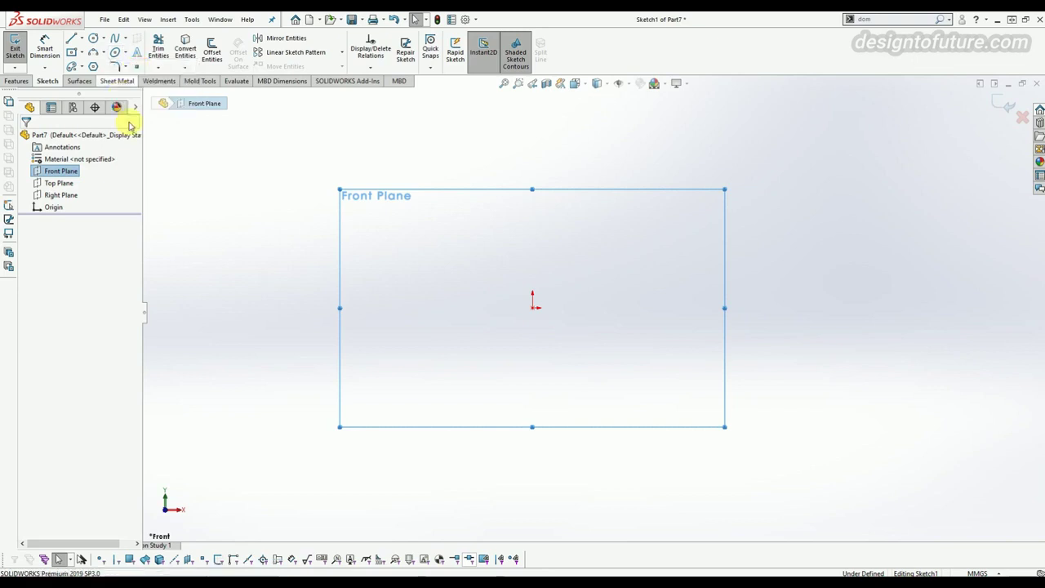
{"action": "left_click", "coordinate": [533, 308]}
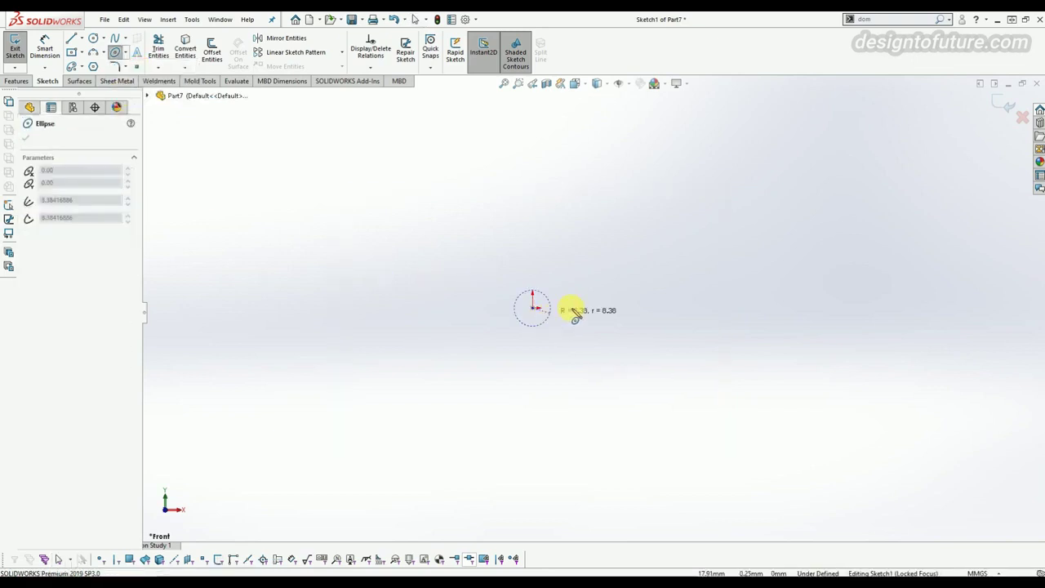
{"action": "left_click", "coordinate": [576, 310]}
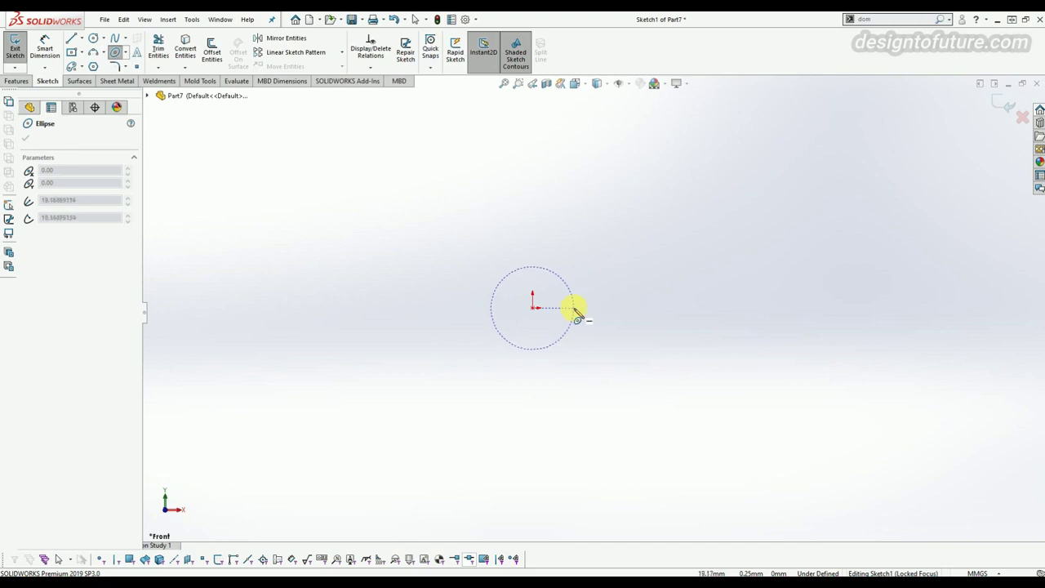
{"action": "left_click", "coordinate": [529, 219]}
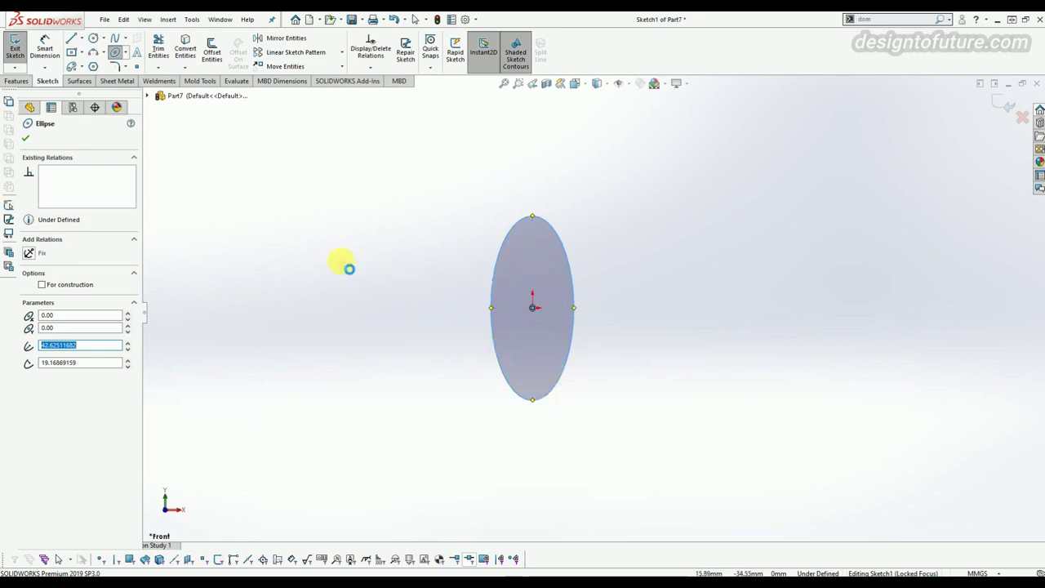
Step: Dimension the ellipse's width between its two side points and set it to 50 mm
{"action": "left_click", "coordinate": [44, 47]}
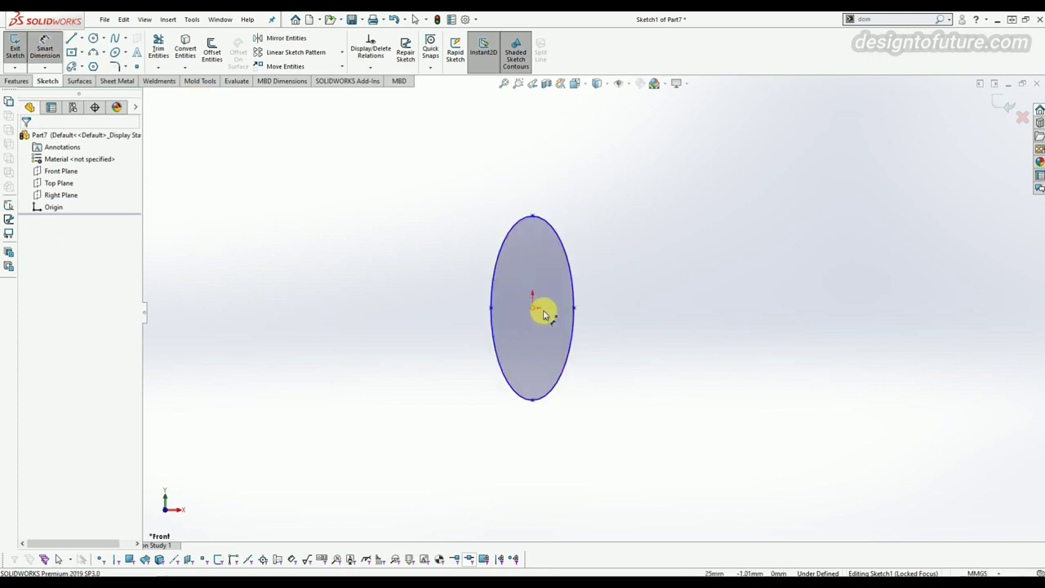
{"action": "left_click", "coordinate": [493, 310]}
{"action": "left_click", "coordinate": [574, 307]}
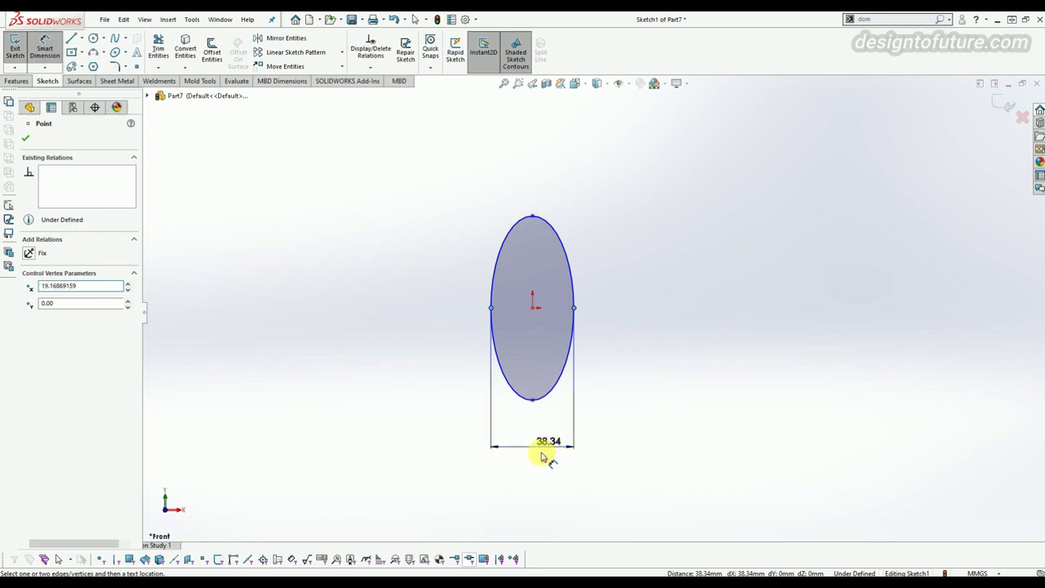
{"action": "left_click", "coordinate": [543, 457]}
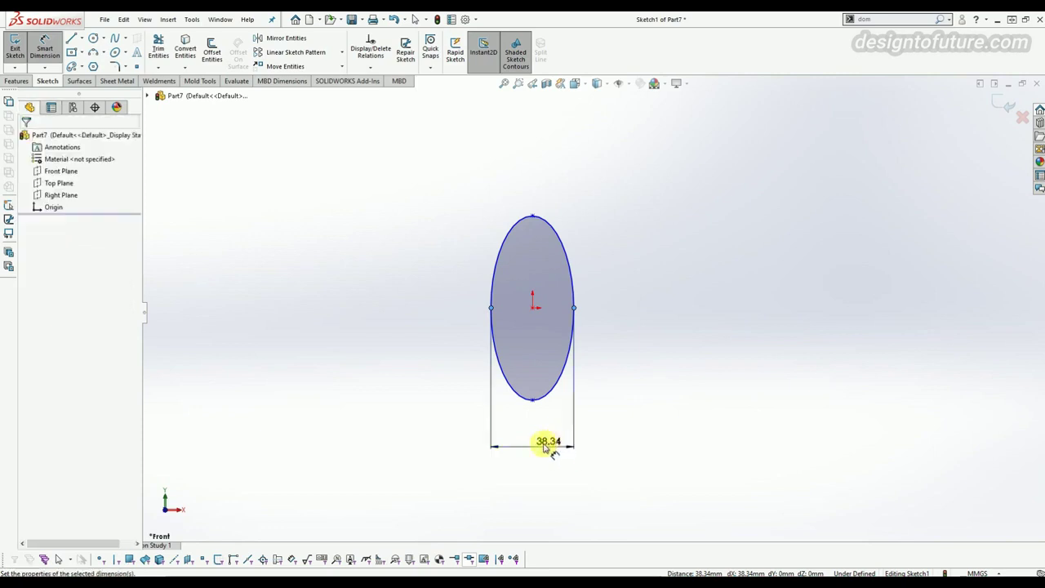
{"action": "left_click", "coordinate": [553, 445]}
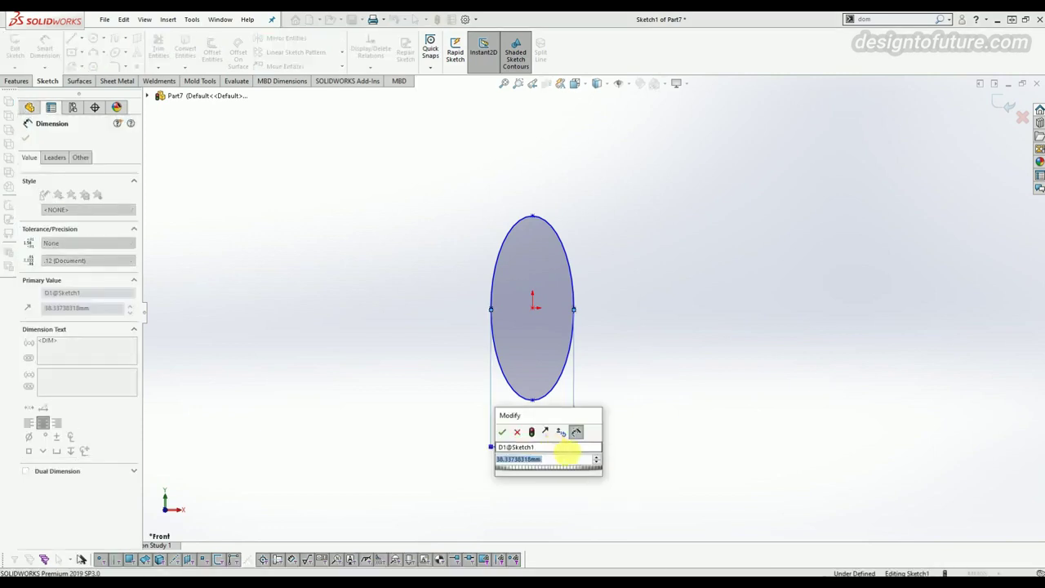
{"action": "type", "text": "50"}
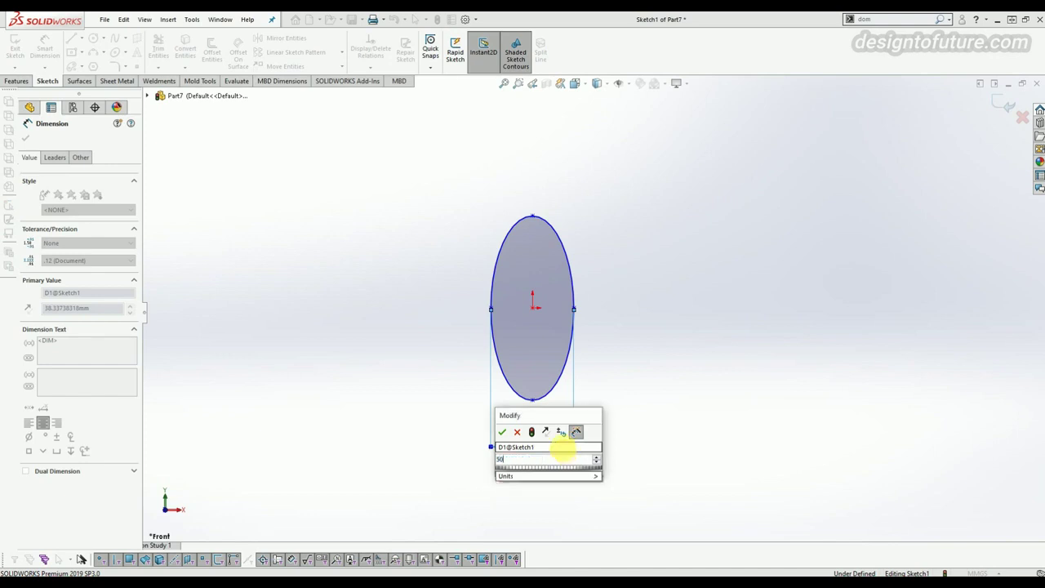
{"action": "key", "text": "Return"}
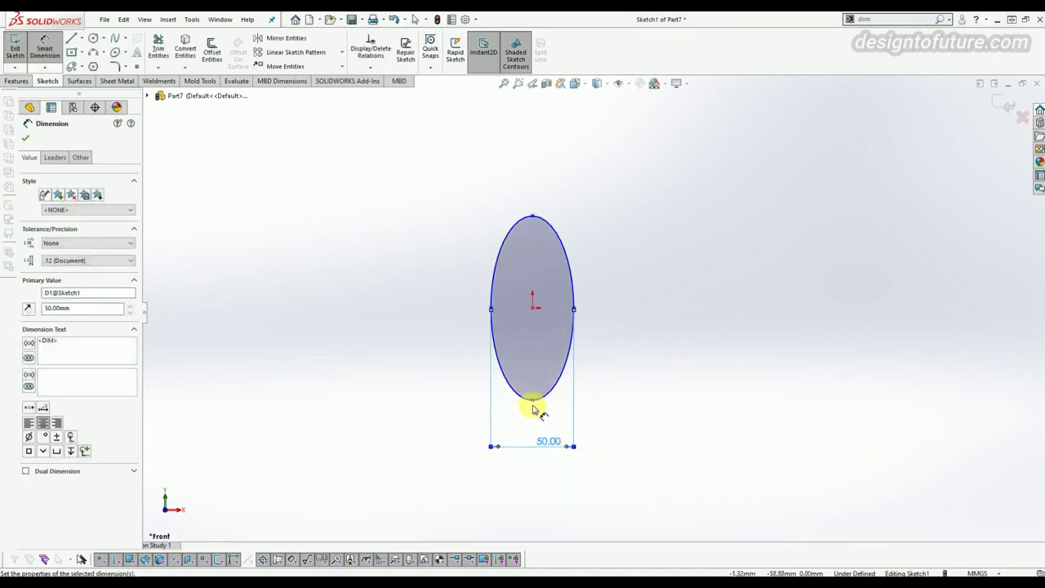
Step: Dimension the ellipse's height between its upper and lower points and set it to 100 mm
{"action": "left_click", "coordinate": [531, 217]}
{"action": "left_click", "coordinate": [531, 218]}
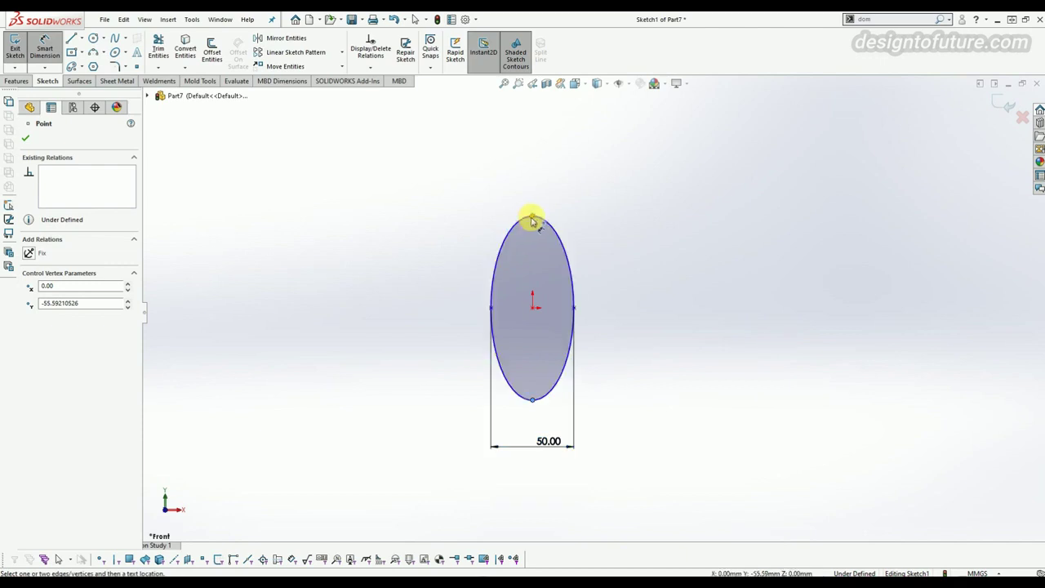
{"action": "left_click", "coordinate": [654, 320]}
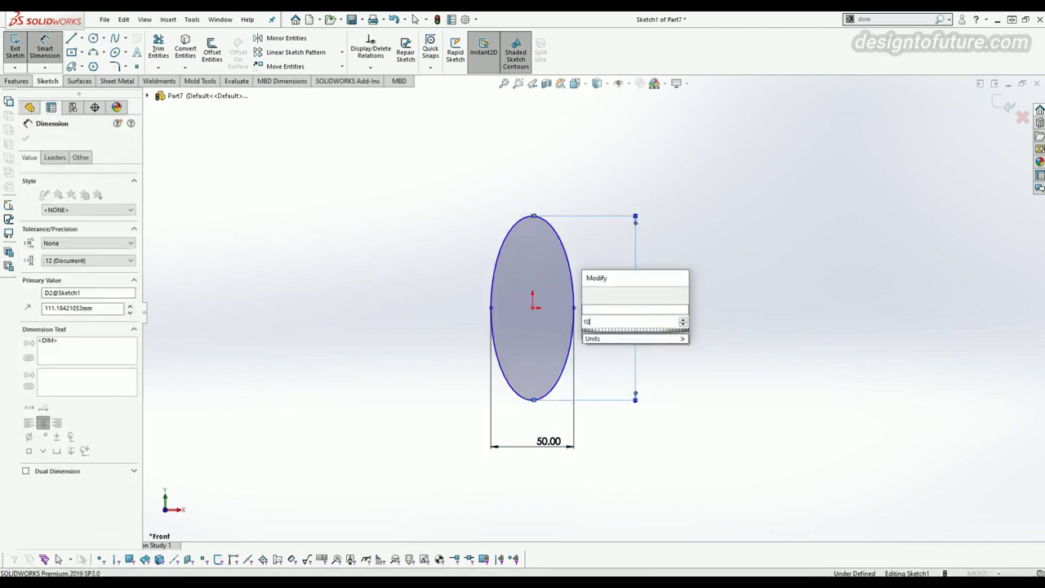
{"action": "key", "text": "Return"}
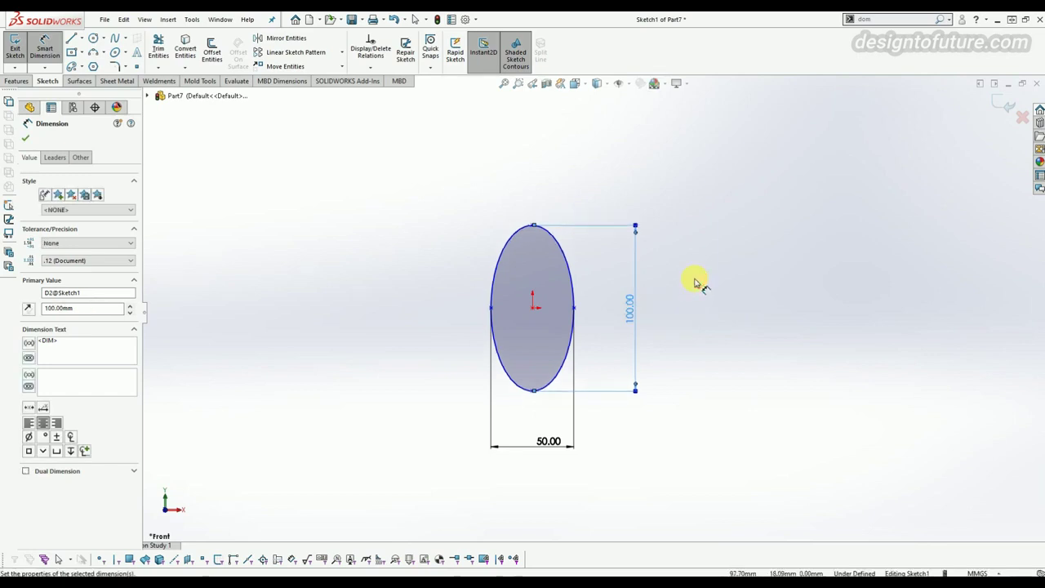
{"action": "left_click", "coordinate": [589, 283]}
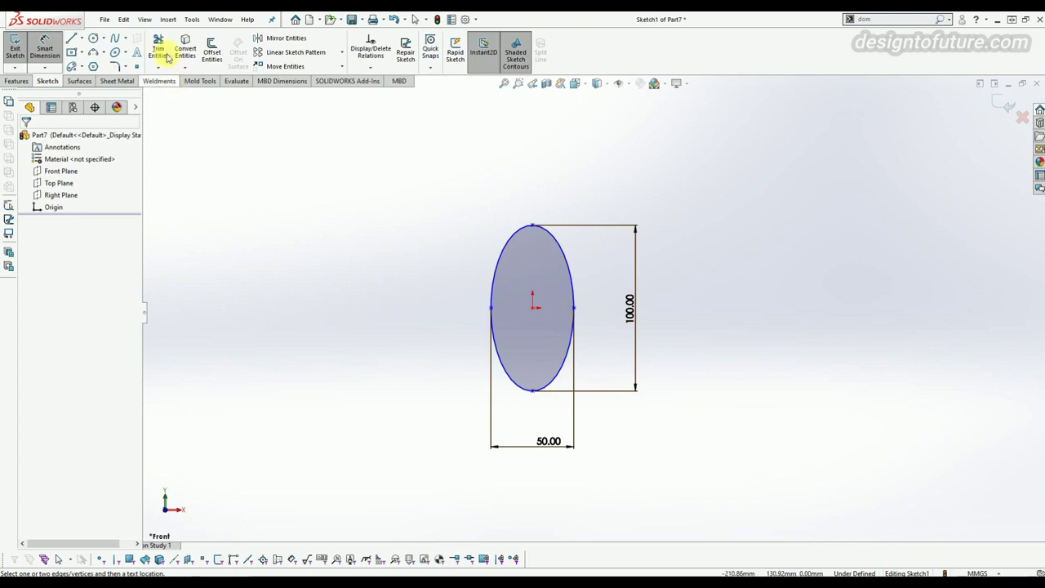
Step: Draw a downward-opening partial ellipse left of the full ellipse, with radii about 39 mm and 24 mm and a sweep of about 218°
{"action": "left_click", "coordinate": [125, 52]}
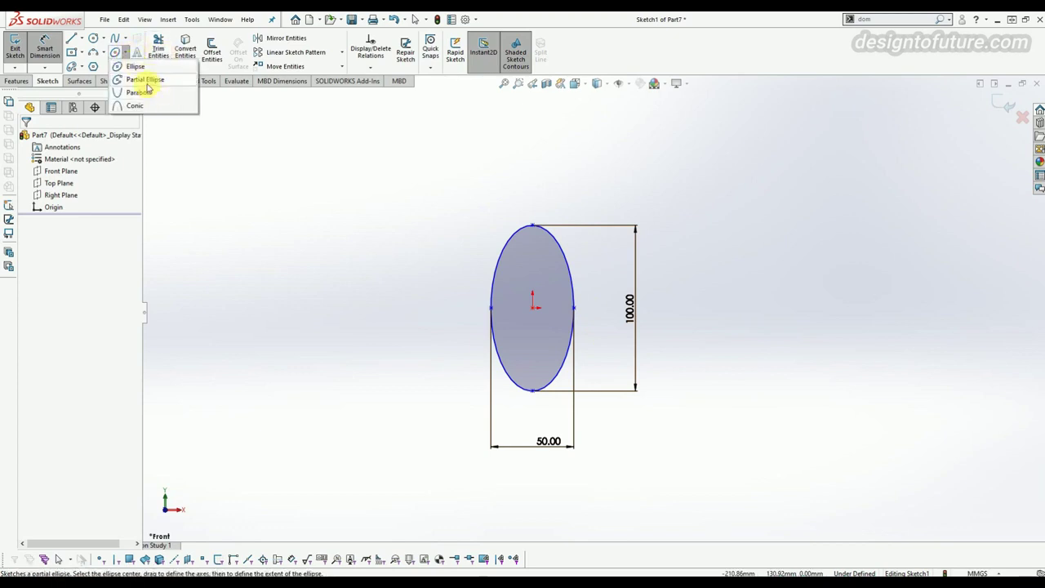
{"action": "left_click", "coordinate": [147, 81]}
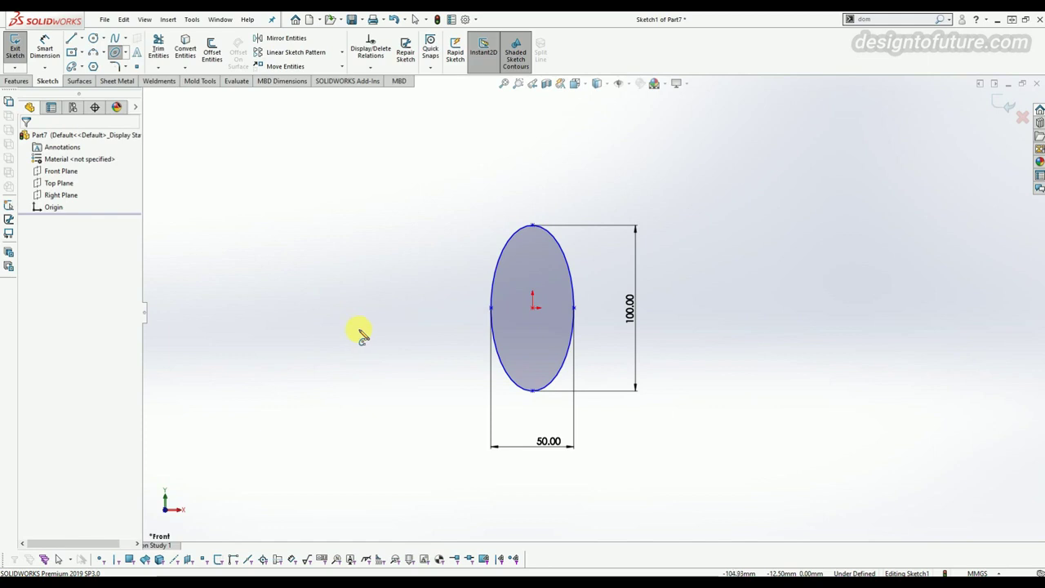
{"action": "left_click", "coordinate": [310, 268]}
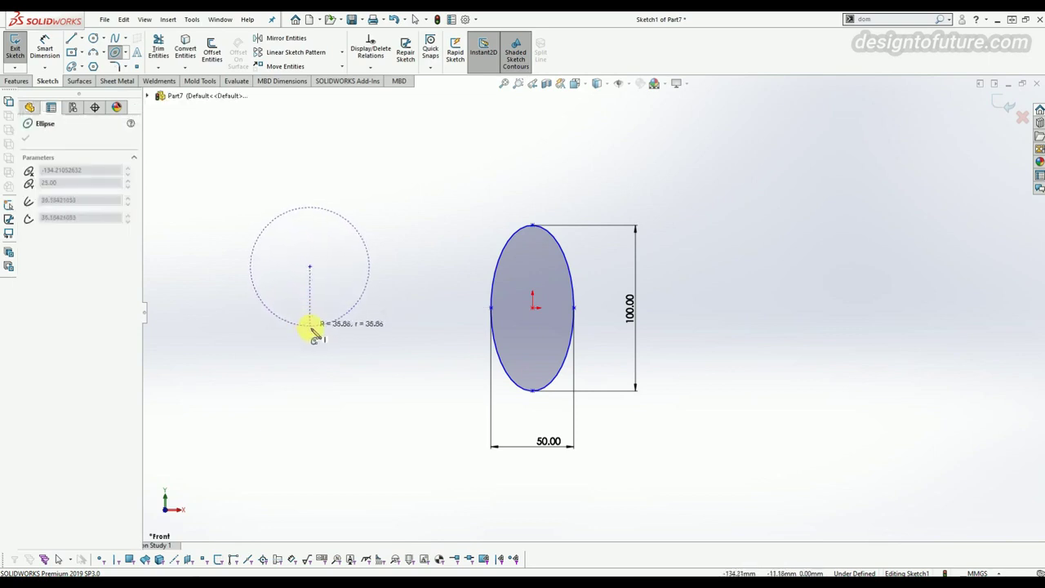
{"action": "left_click", "coordinate": [311, 331]}
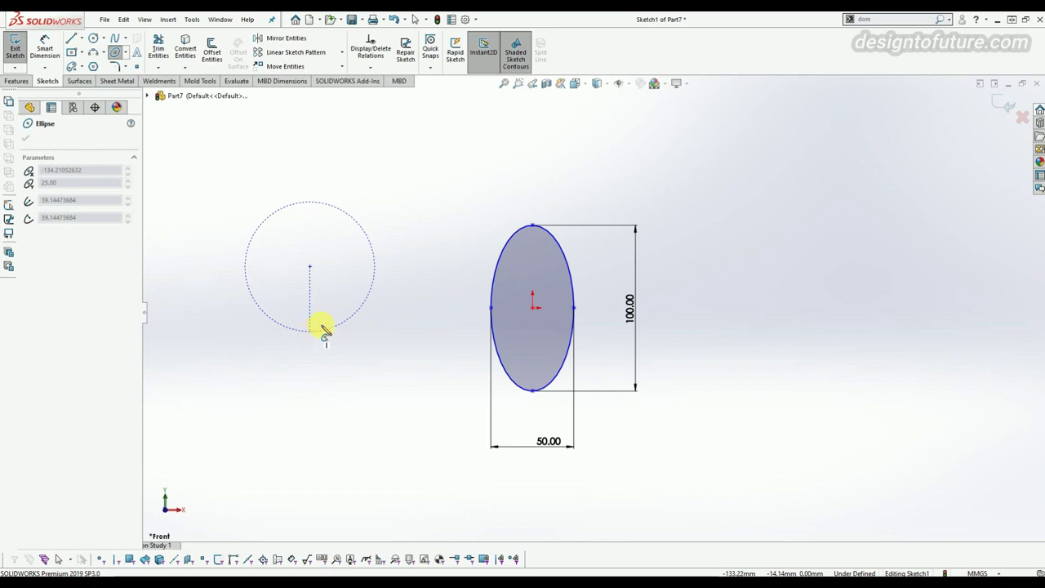
{"action": "left_click", "coordinate": [348, 274]}
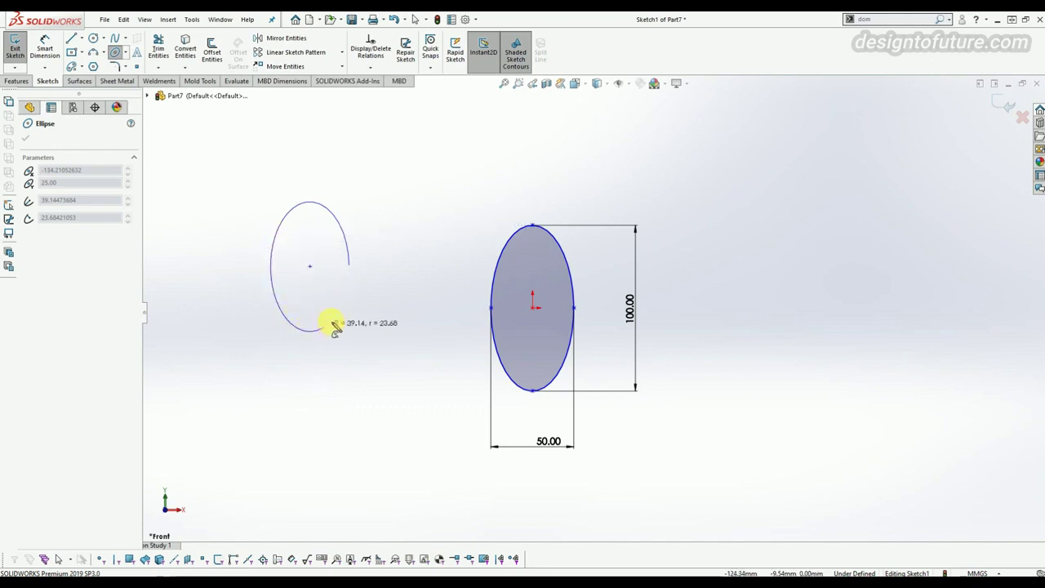
{"action": "left_click", "coordinate": [276, 295]}
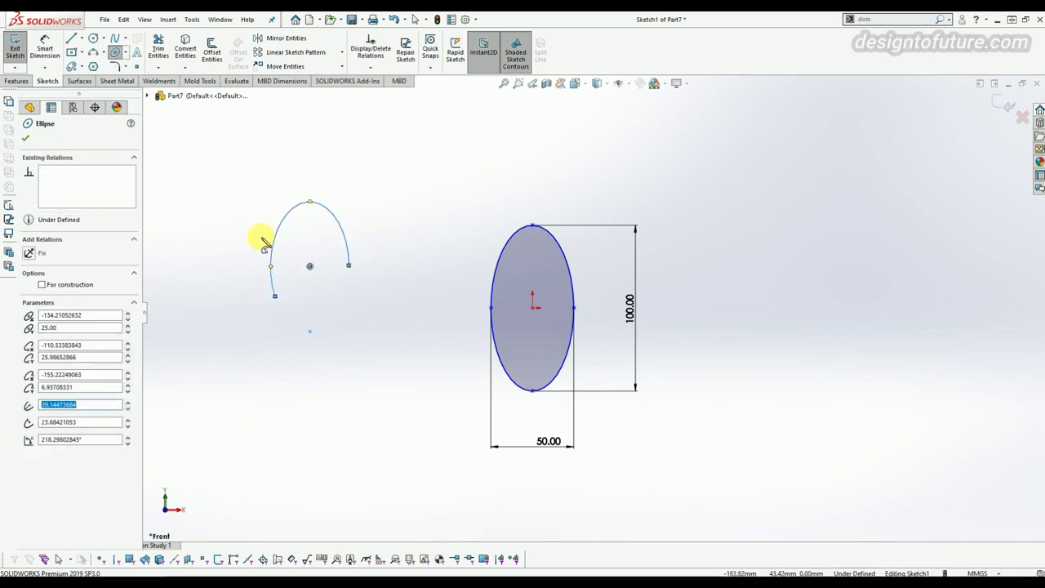
Step: Dimension the angle between the partial ellipse's two endpoints about its centre and set it to 120°
{"action": "left_click", "coordinate": [39, 46]}
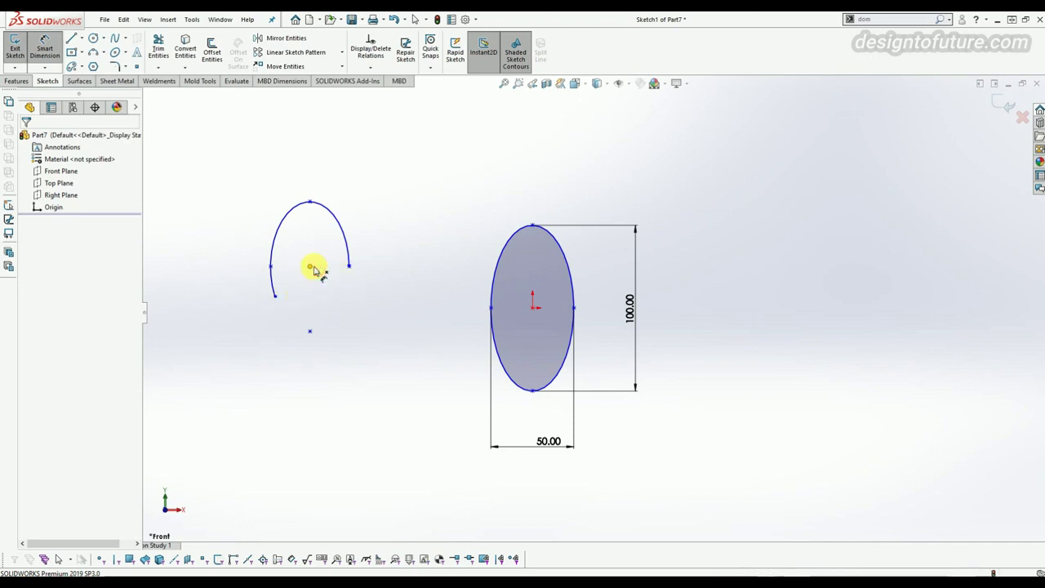
{"action": "left_click", "coordinate": [348, 267]}
{"action": "left_click", "coordinate": [310, 266]}
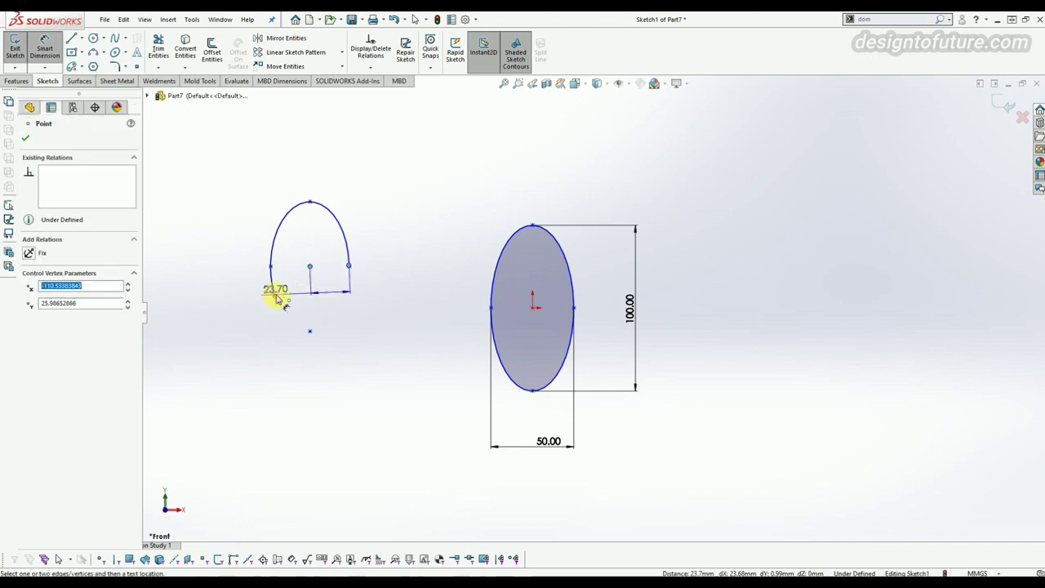
{"action": "left_click", "coordinate": [275, 295]}
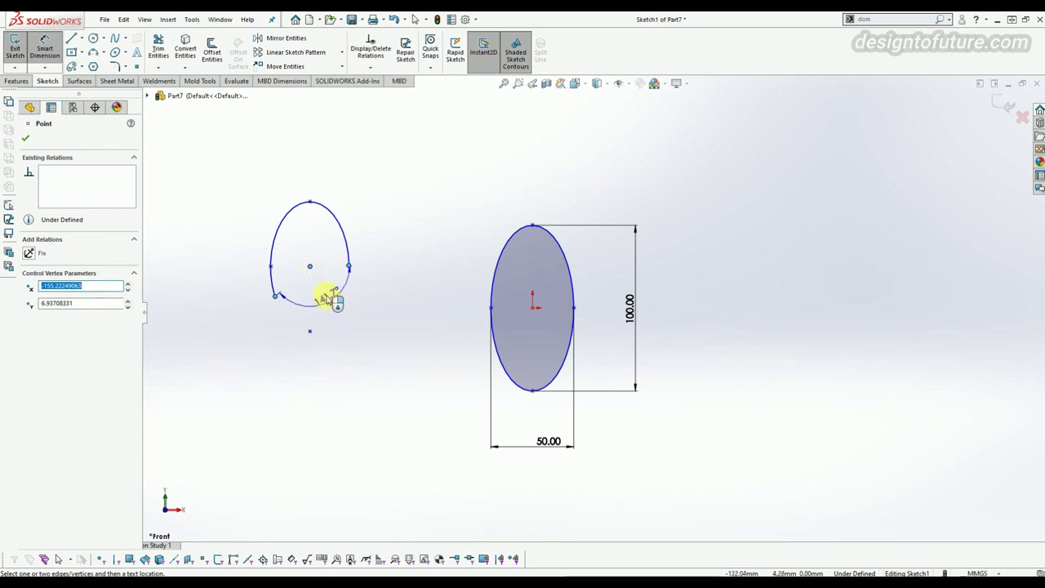
{"action": "left_click", "coordinate": [320, 290]}
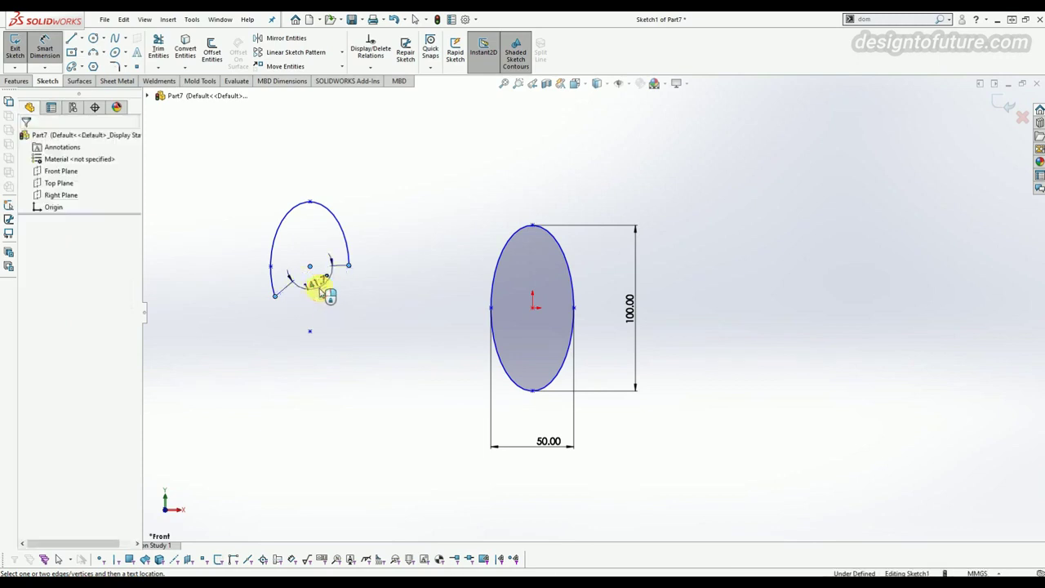
{"action": "left_click", "coordinate": [322, 293]}
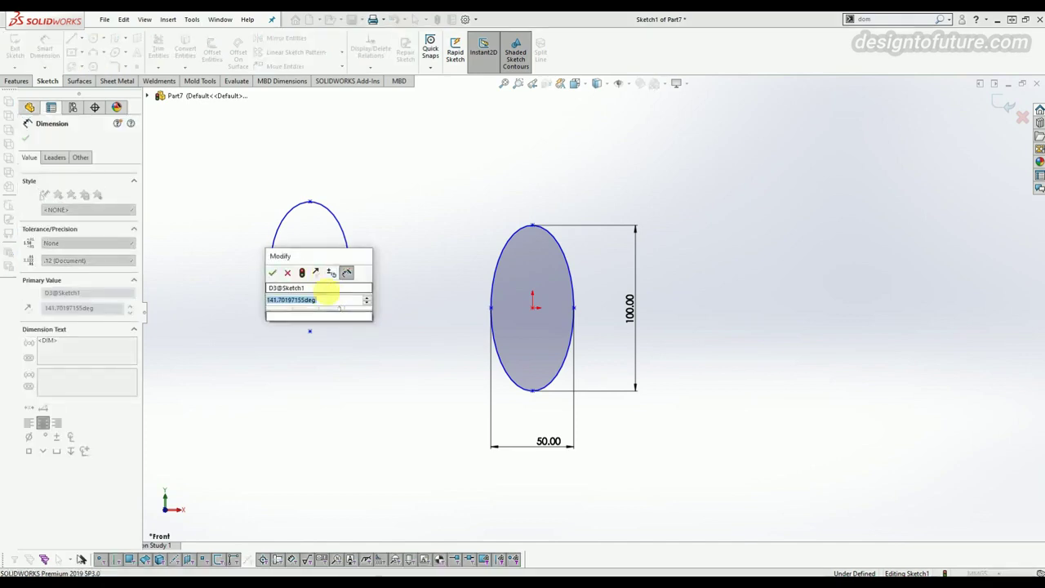
{"action": "type", "text": "120"}
{"action": "key", "text": "Return"}
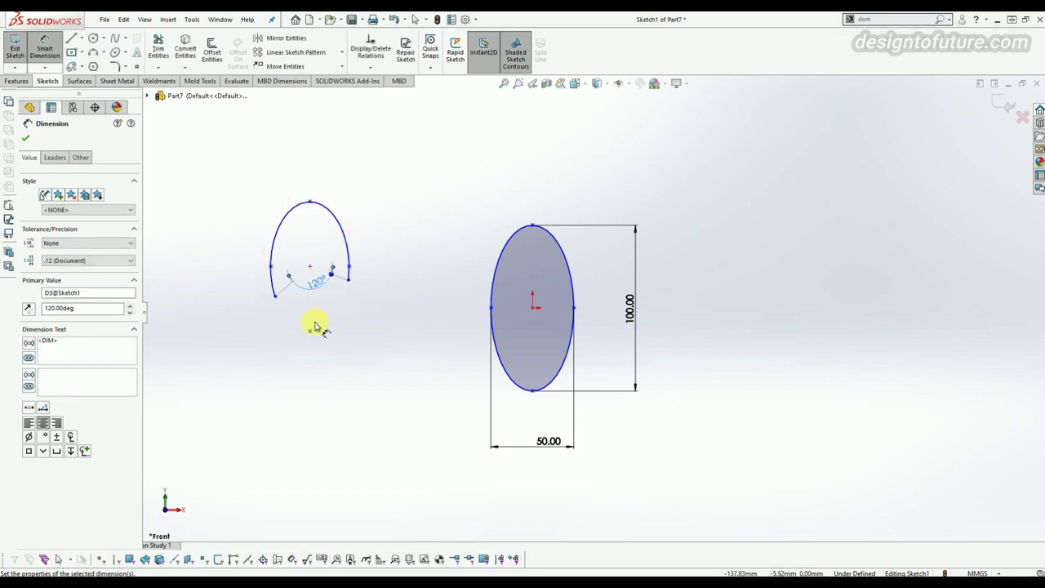
{"action": "key", "text": "Escape"}
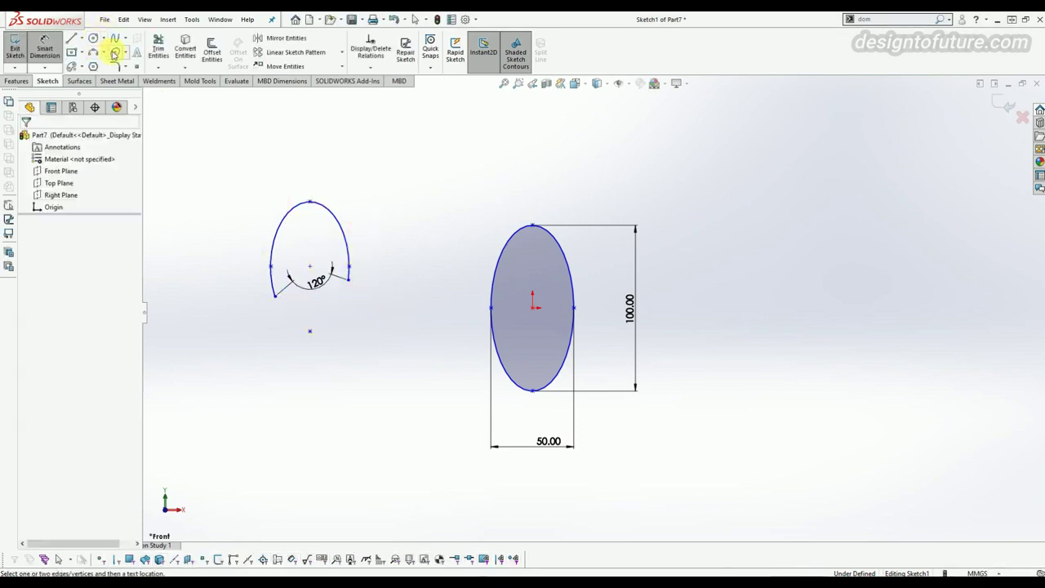
Step: Draw a downward-opening parabola to the right of the ellipse, with a focal distance of about 22 mm and a span of about 180 mm
{"action": "left_click", "coordinate": [125, 53]}
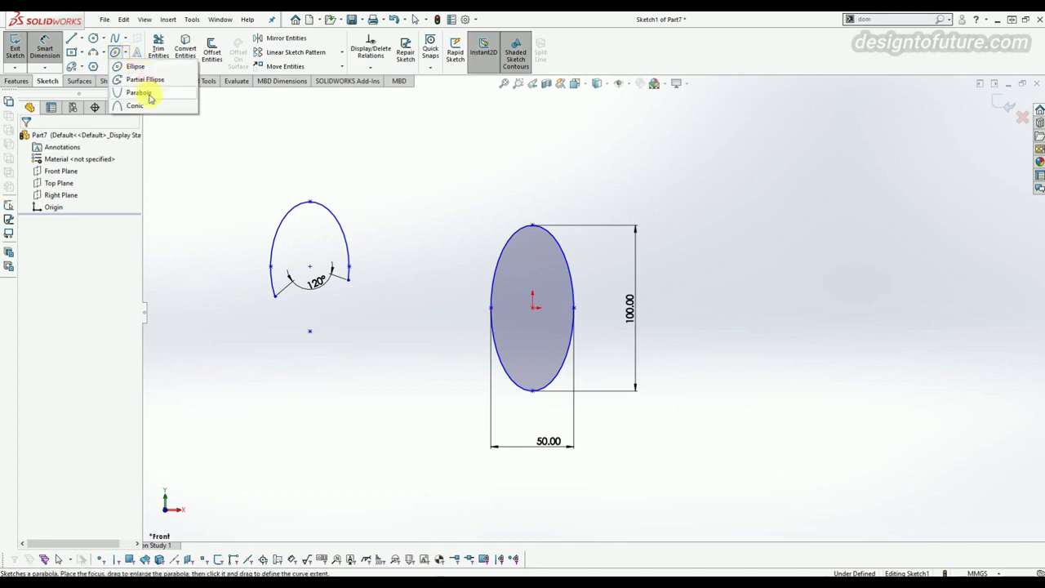
{"action": "left_click", "coordinate": [138, 93]}
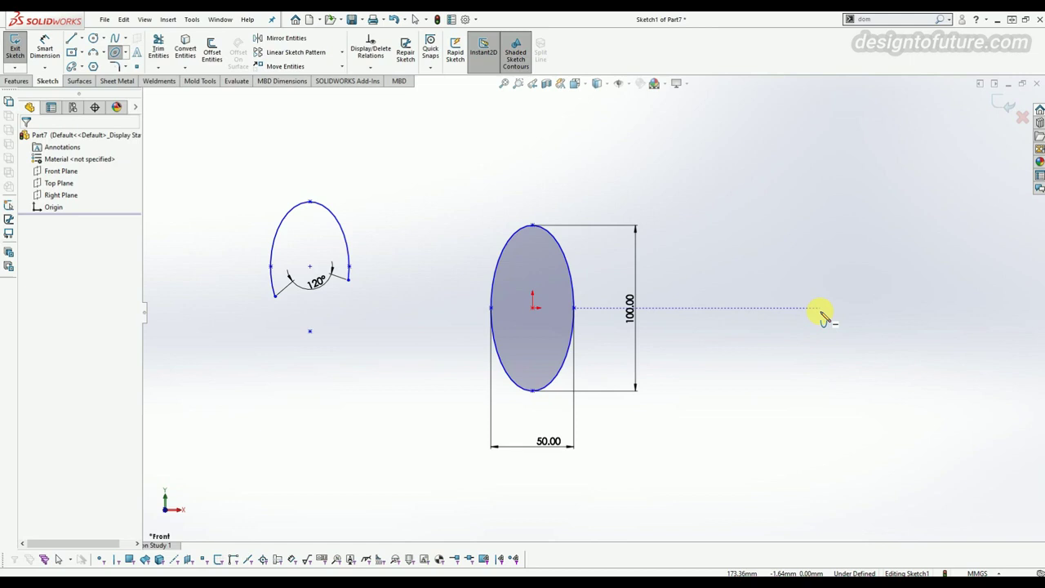
{"action": "left_click", "coordinate": [821, 309]}
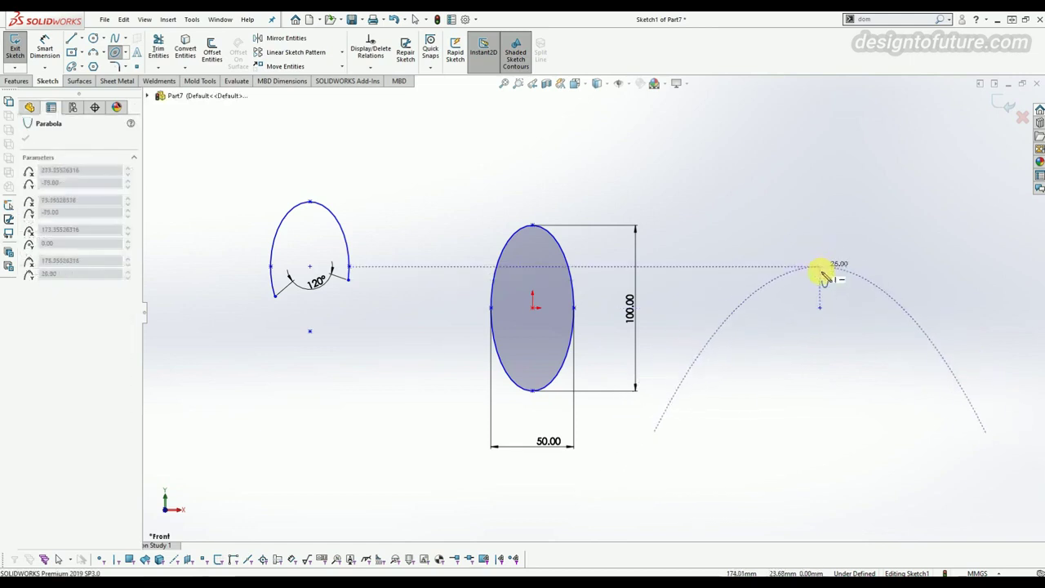
{"action": "left_click", "coordinate": [821, 273]}
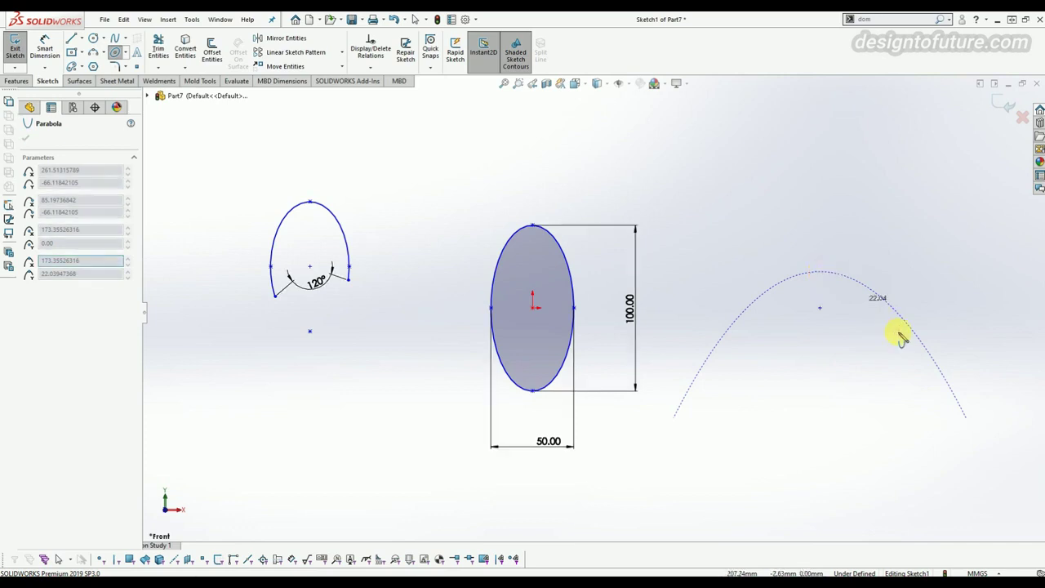
{"action": "left_click", "coordinate": [970, 433]}
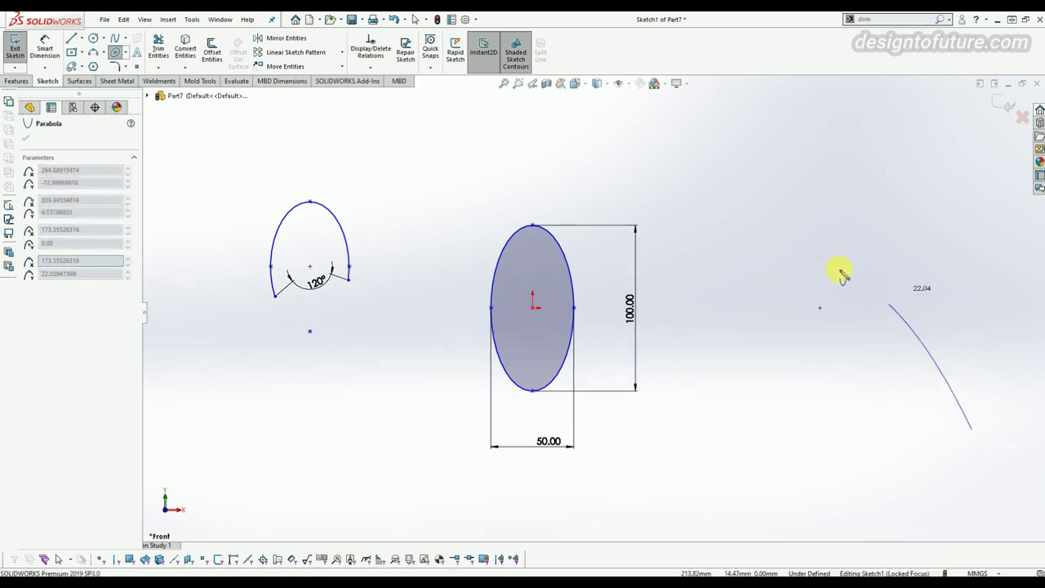
{"action": "left_click", "coordinate": [647, 457]}
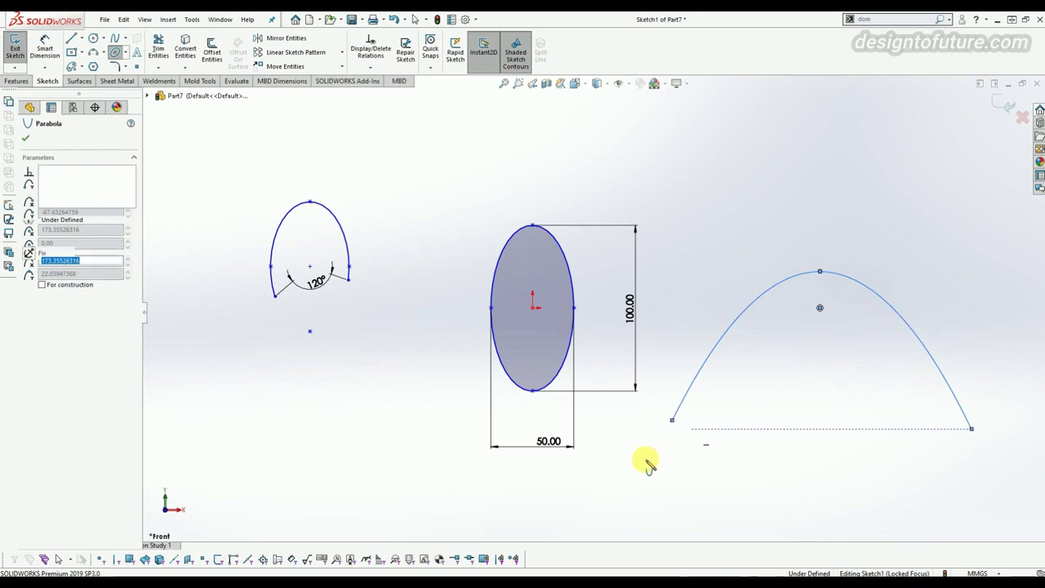
Step: Dimension the vertical distance between the parabola's apex and its focus, keeping the drawn value
{"action": "left_click", "coordinate": [44, 47]}
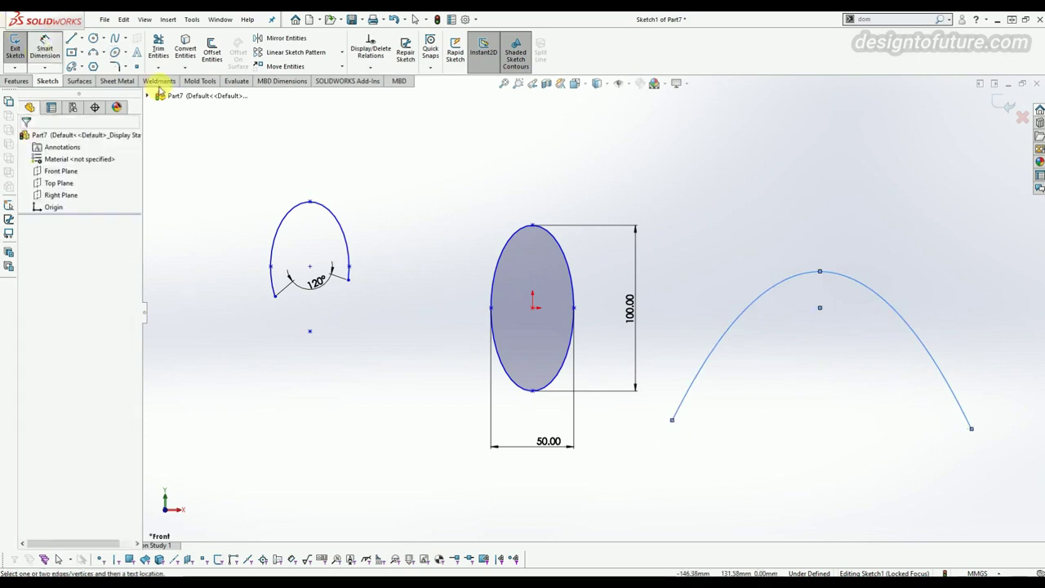
{"action": "left_click", "coordinate": [820, 274]}
{"action": "left_click", "coordinate": [820, 307]}
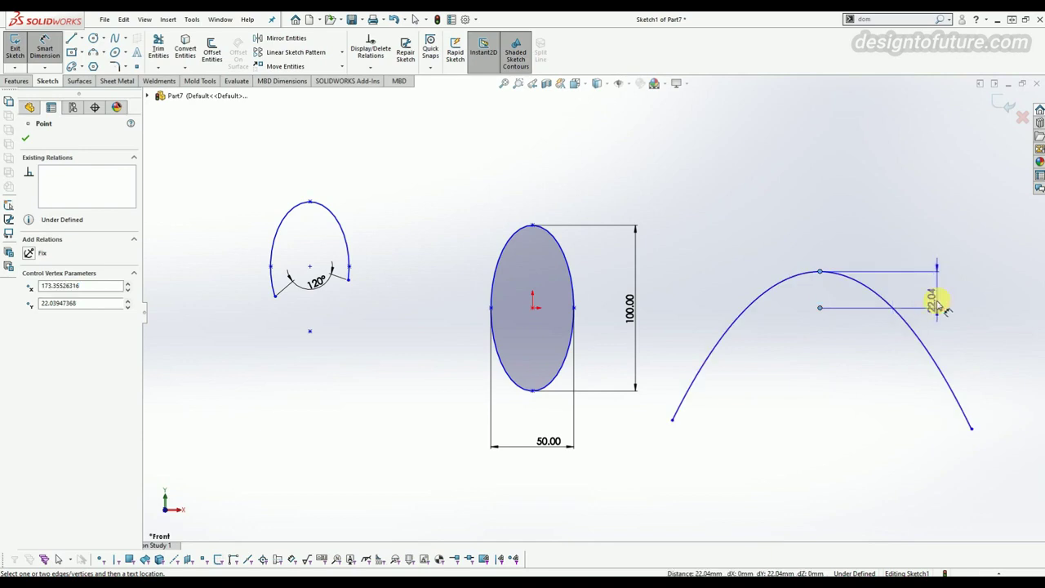
{"action": "left_click", "coordinate": [918, 293]}
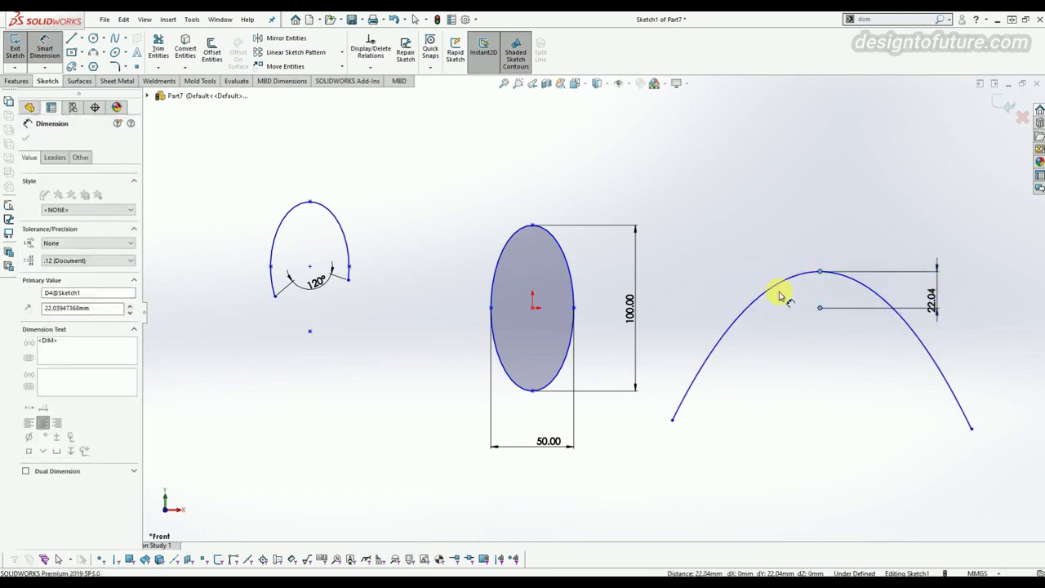
{"action": "left_click", "coordinate": [892, 286]}
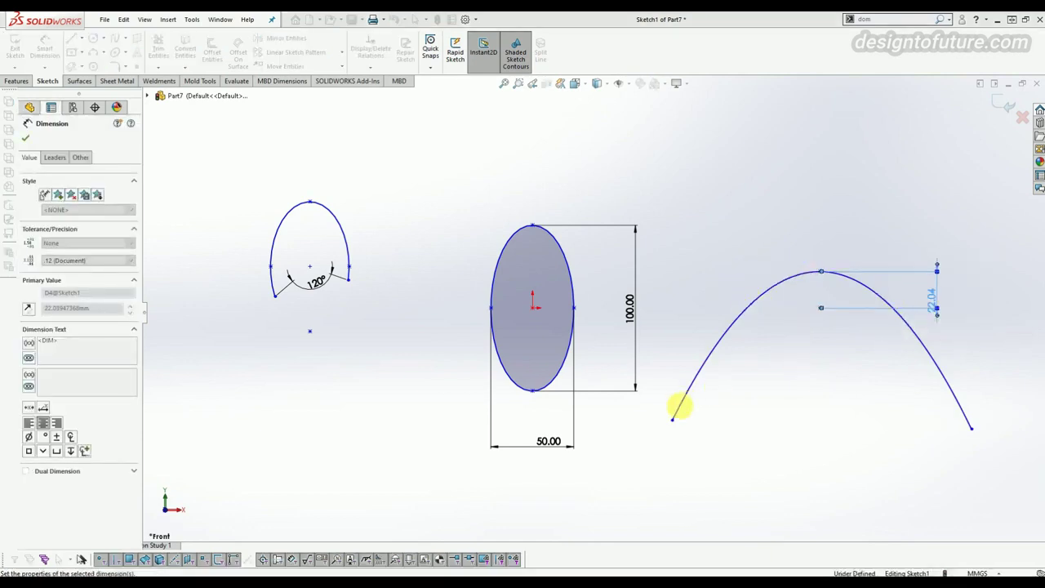
Step: Dimension the horizontal distance between the parabola's two endpoints, keeping the drawn value
{"action": "left_click", "coordinate": [674, 423]}
{"action": "left_click", "coordinate": [971, 427]}
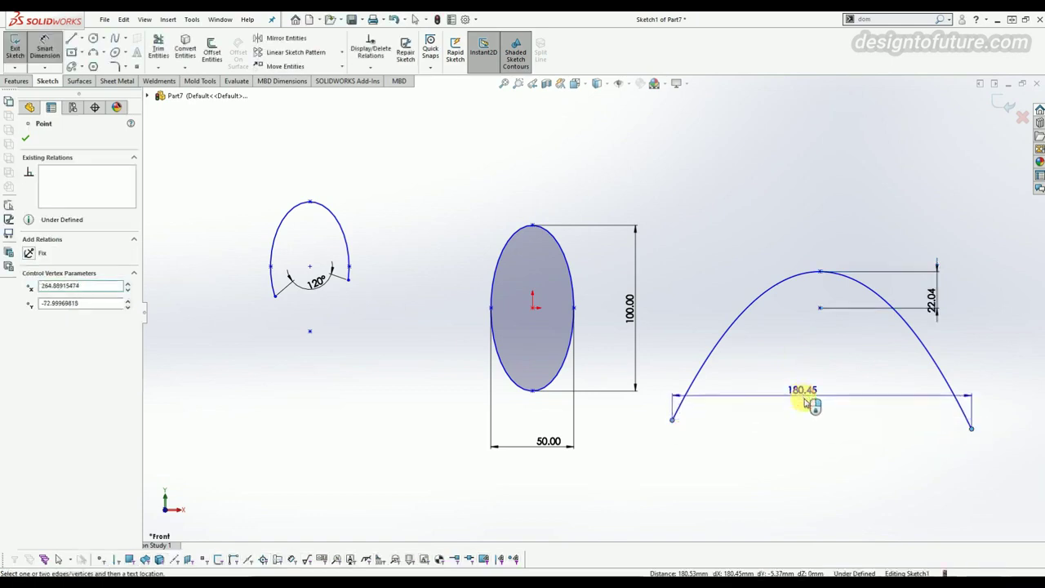
{"action": "left_click", "coordinate": [806, 400]}
{"action": "key", "text": "Escape"}
Step: Draw a downward-opening conic with level endpoints below the partial ellipse, its top vertex about 40 mm above the curve's peak
{"action": "key", "text": "f"}
{"action": "left_click", "coordinate": [125, 54]}
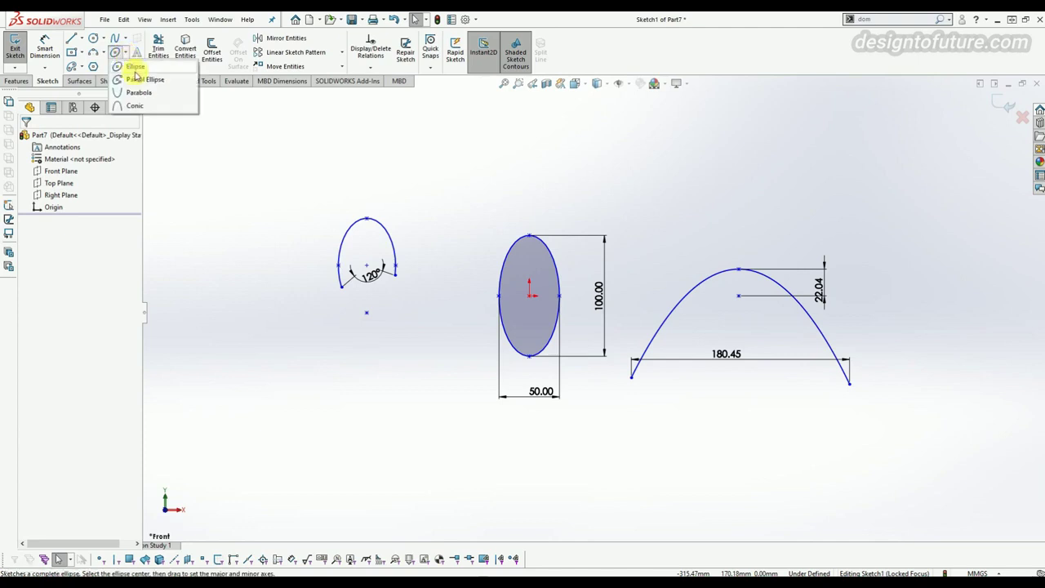
{"action": "left_click", "coordinate": [135, 107]}
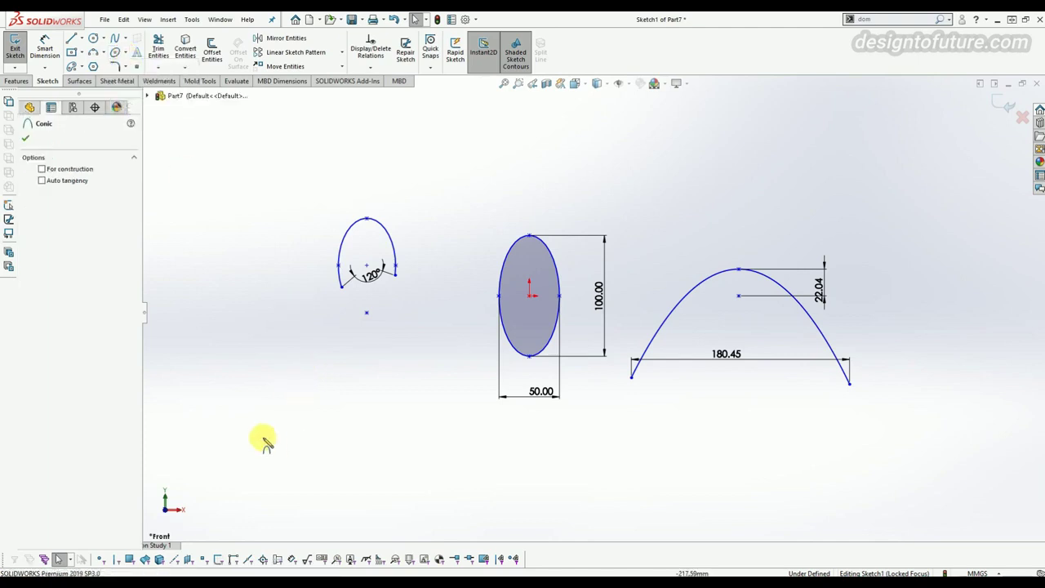
{"action": "left_click", "coordinate": [244, 420]}
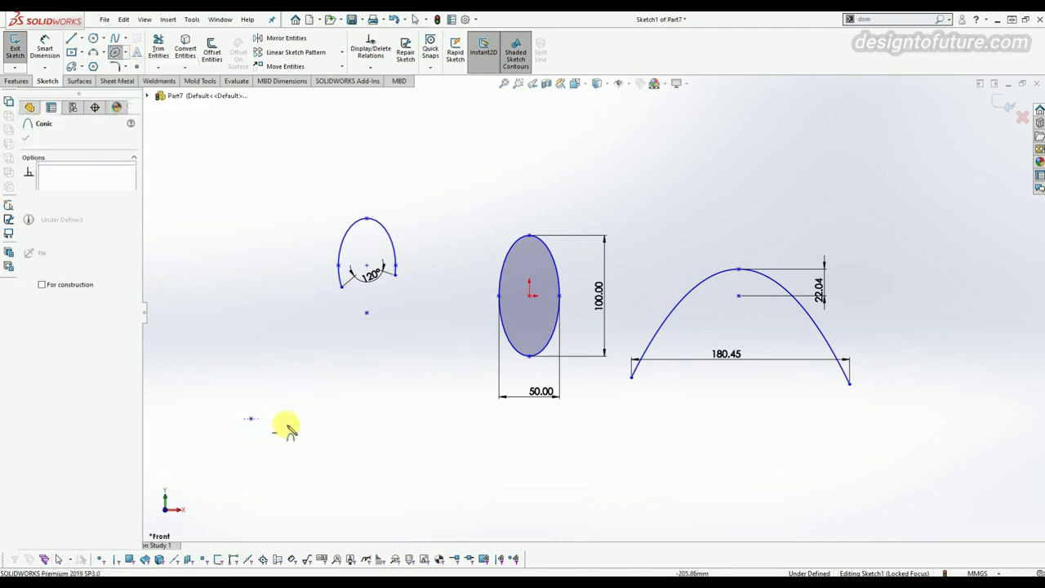
{"action": "left_click", "coordinate": [367, 419]}
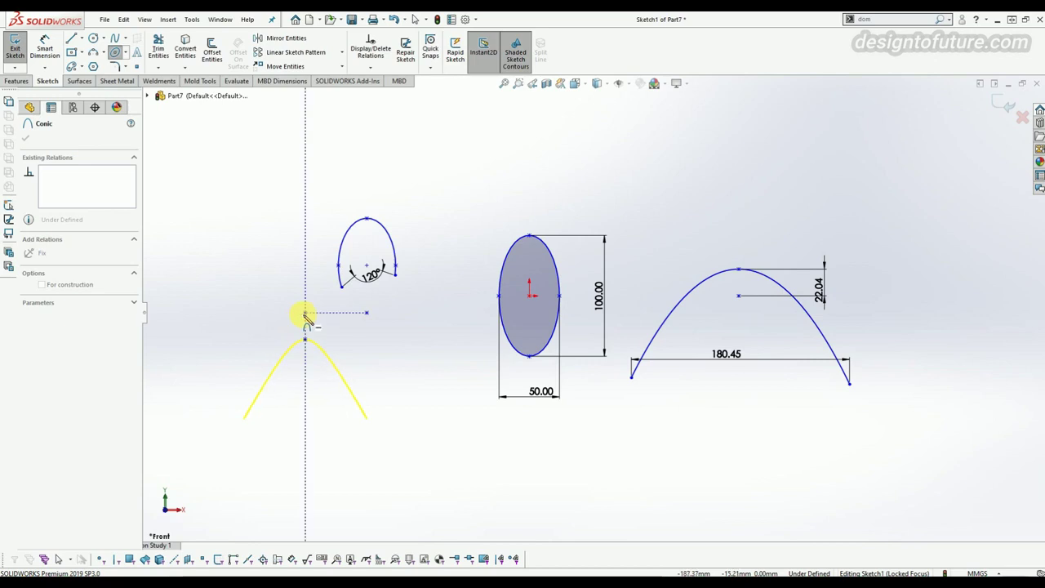
{"action": "left_click", "coordinate": [306, 329]}
{"action": "left_click", "coordinate": [305, 368]}
{"action": "left_click", "coordinate": [310, 376]}
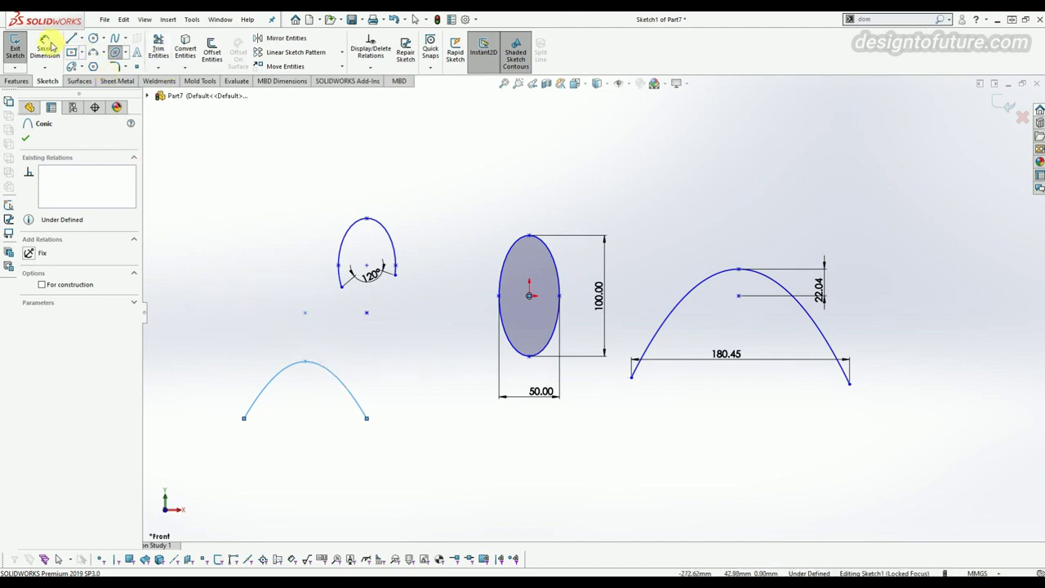
Step: Dimension the vertical distance between the conic's top vertex and the curve's peak, keeping the drawn value
{"action": "key", "text": "Escape"}
{"action": "left_click", "coordinate": [302, 309]}
{"action": "left_click", "coordinate": [305, 314]}
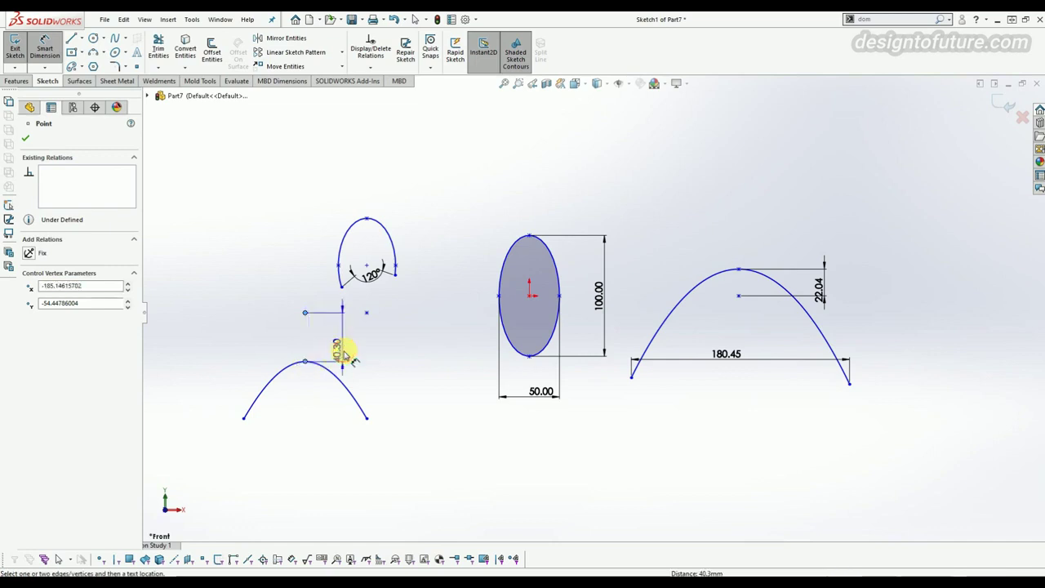
{"action": "left_click", "coordinate": [320, 341]}
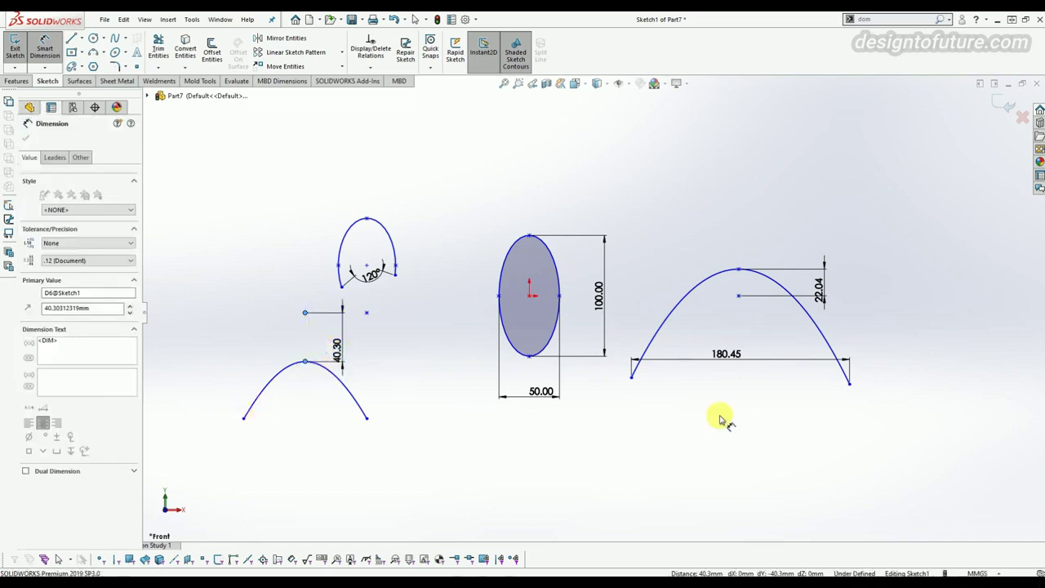
{"action": "left_click", "coordinate": [297, 336]}
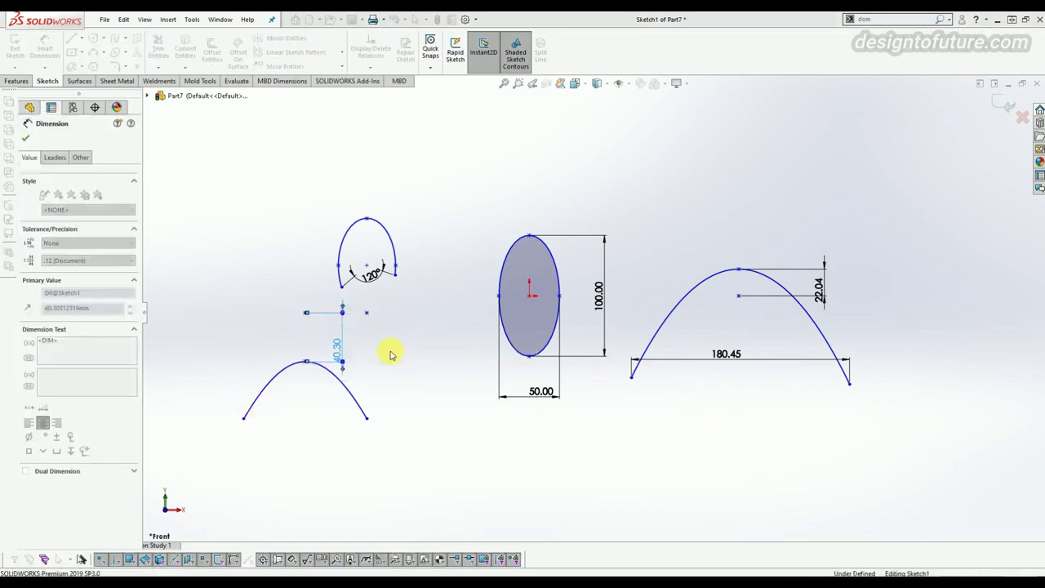
{"action": "key", "text": "Escape"}
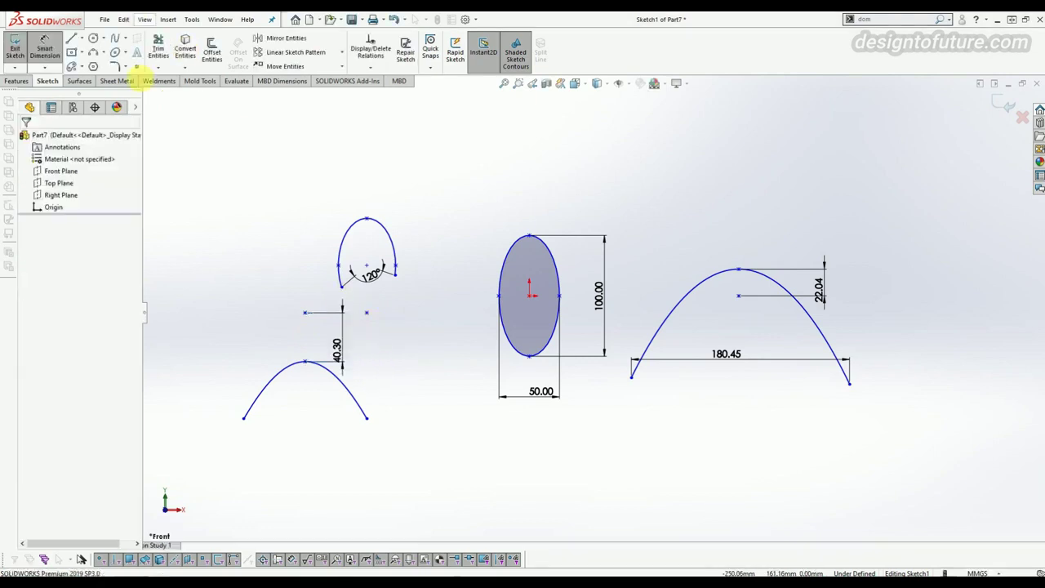
{"action": "key", "text": "Escape"}
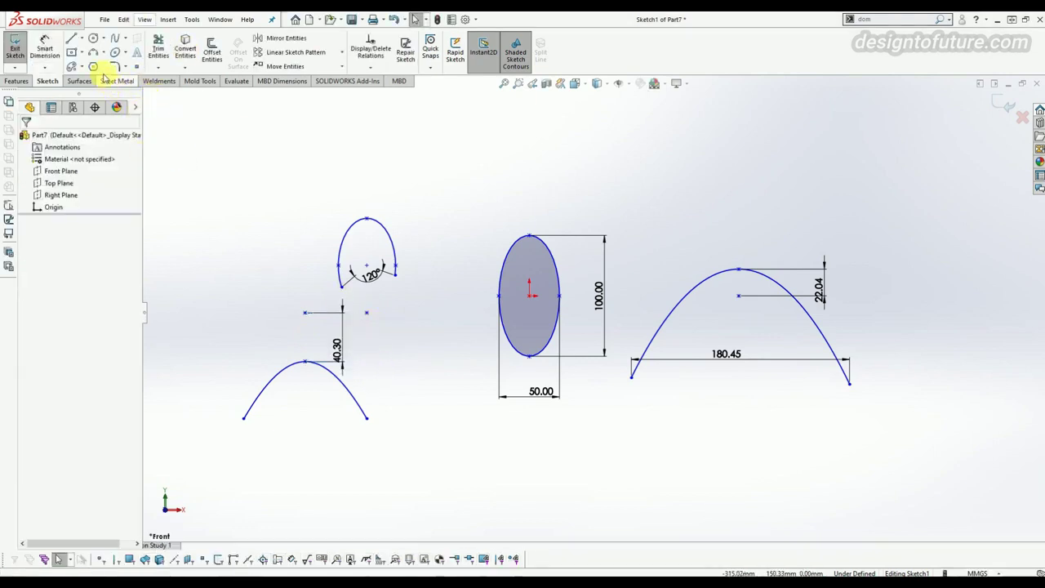
Step: Draw a horizontal straight slot above the parabola, about 75 mm between arc centers and about 36 mm wide
{"action": "left_click", "coordinate": [81, 67]}
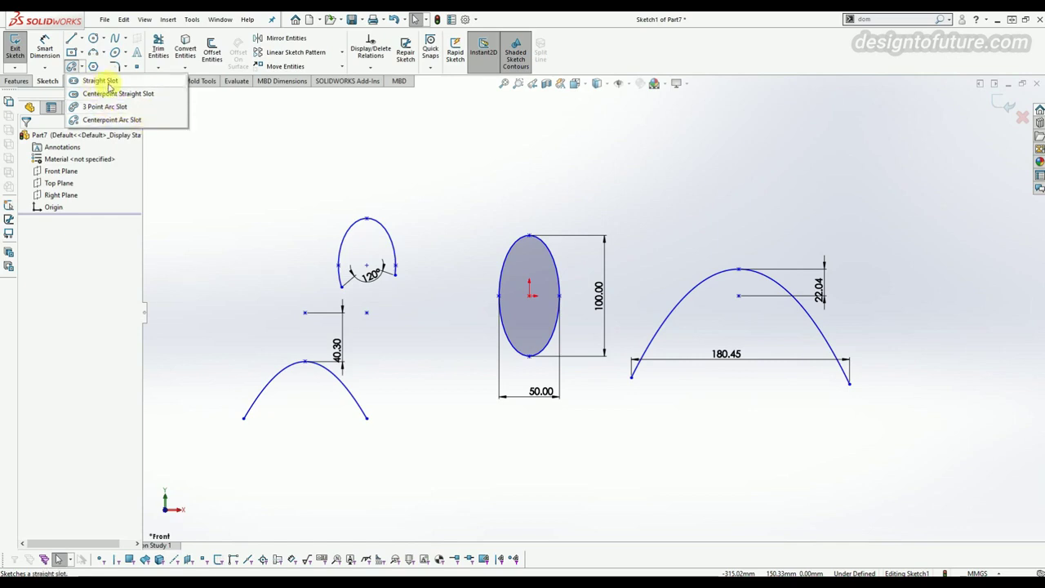
{"action": "left_click", "coordinate": [108, 87]}
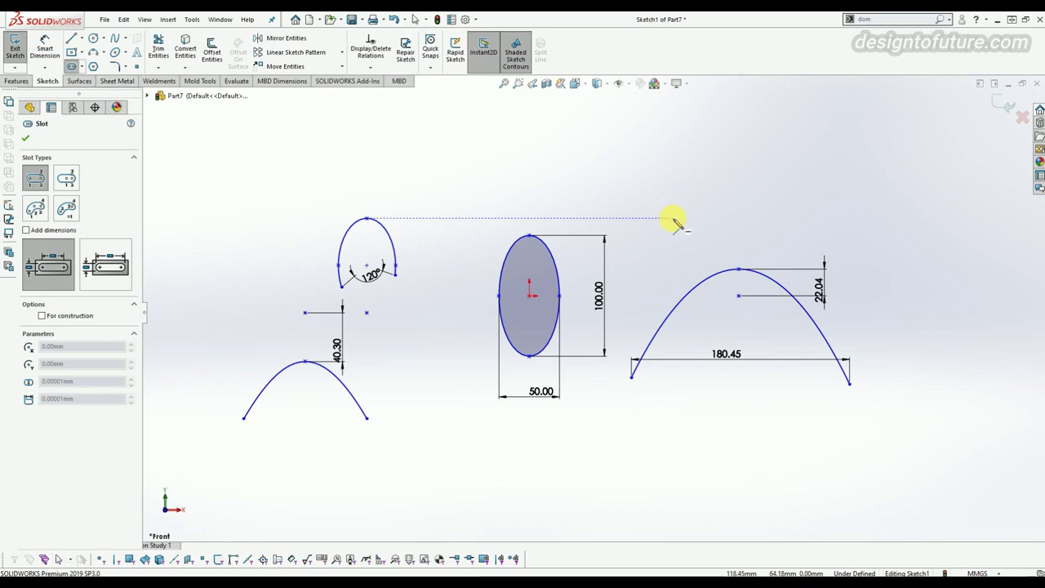
{"action": "left_click", "coordinate": [659, 154]}
{"action": "left_click", "coordinate": [749, 154]}
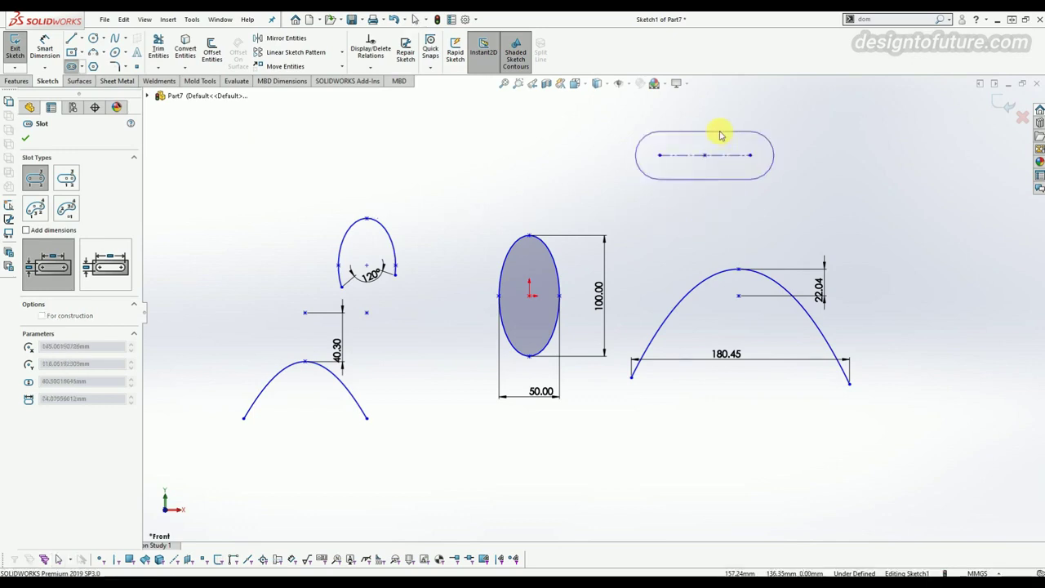
{"action": "left_click", "coordinate": [719, 134]}
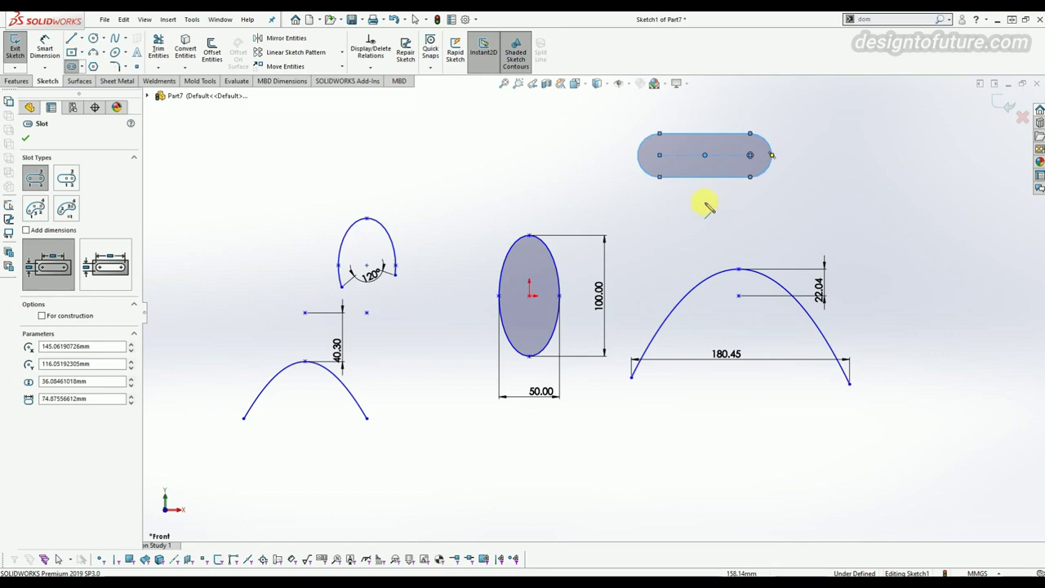
Step: Dimension the straight slot's center-to-center length and set it to 100 mm
{"action": "left_click", "coordinate": [703, 155]}
{"action": "left_click", "coordinate": [700, 244]}
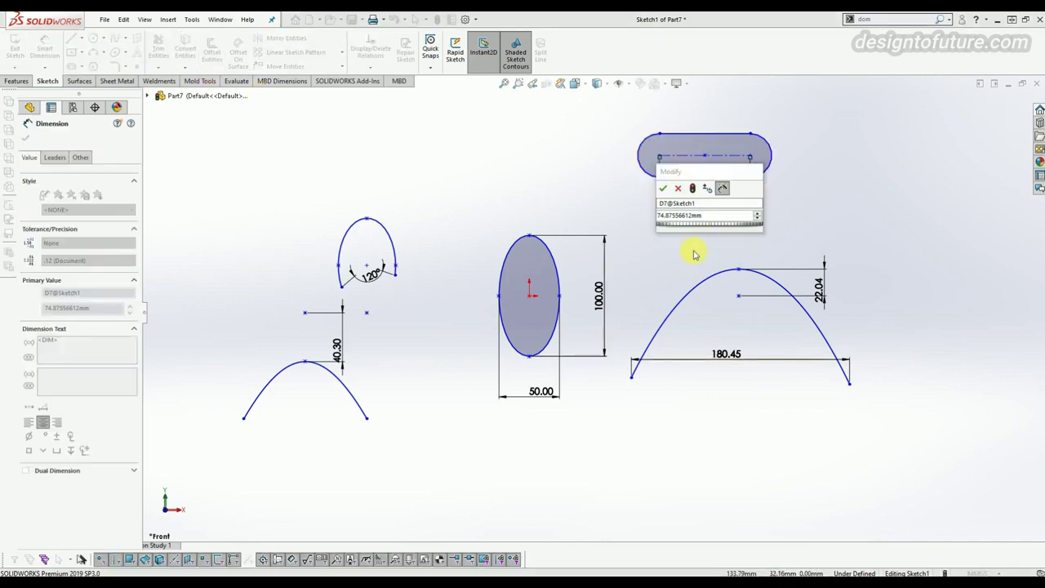
{"action": "double_click", "coordinate": [706, 216]}
{"action": "type", "text": "74.88"}
{"action": "key", "text": "Return"}
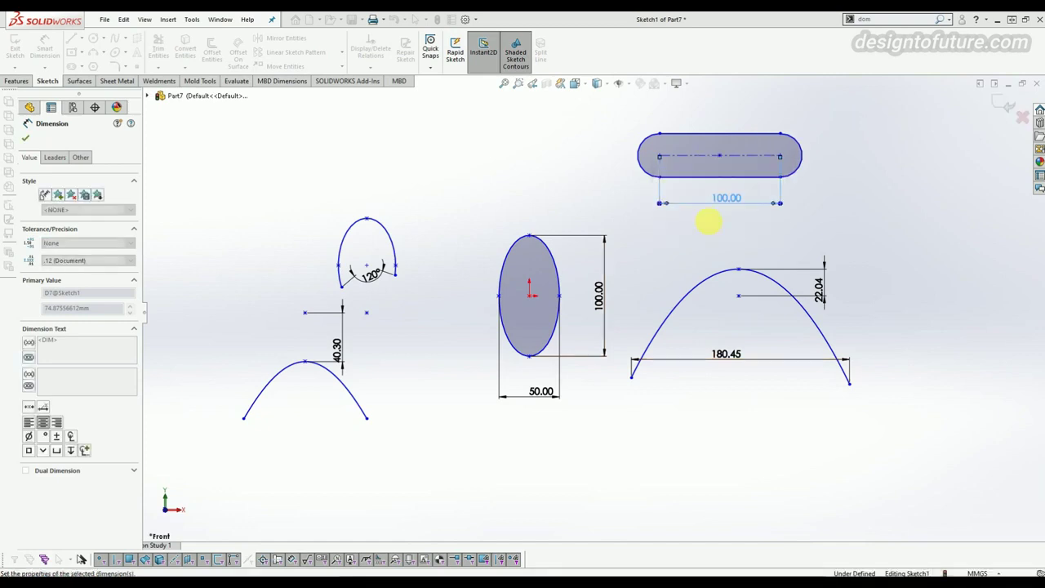
Step: Dimension the radius of the straight slot's end arc and set it to 20 mm
{"action": "left_click_drag", "start_coordinate": [785, 140], "coordinate": [840, 155]}
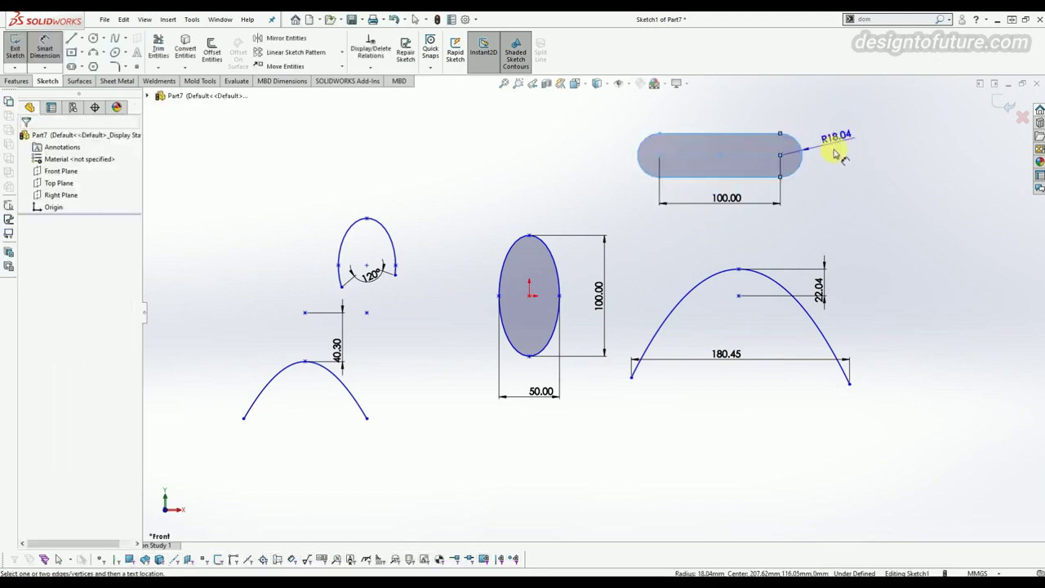
{"action": "left_click", "coordinate": [834, 153]}
{"action": "key", "text": "Return"}
{"action": "left_click", "coordinate": [843, 172]}
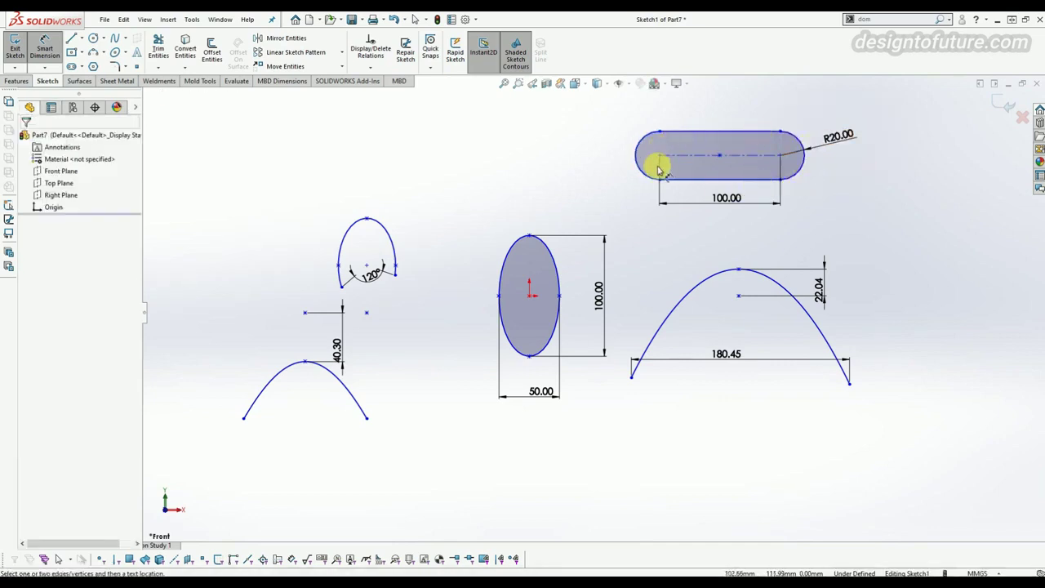
Step: Draw a horizontal centerpoint straight slot above the partial ellipse, about 79 mm between arc centers and about 41 mm wide
{"action": "left_click", "coordinate": [83, 68]}
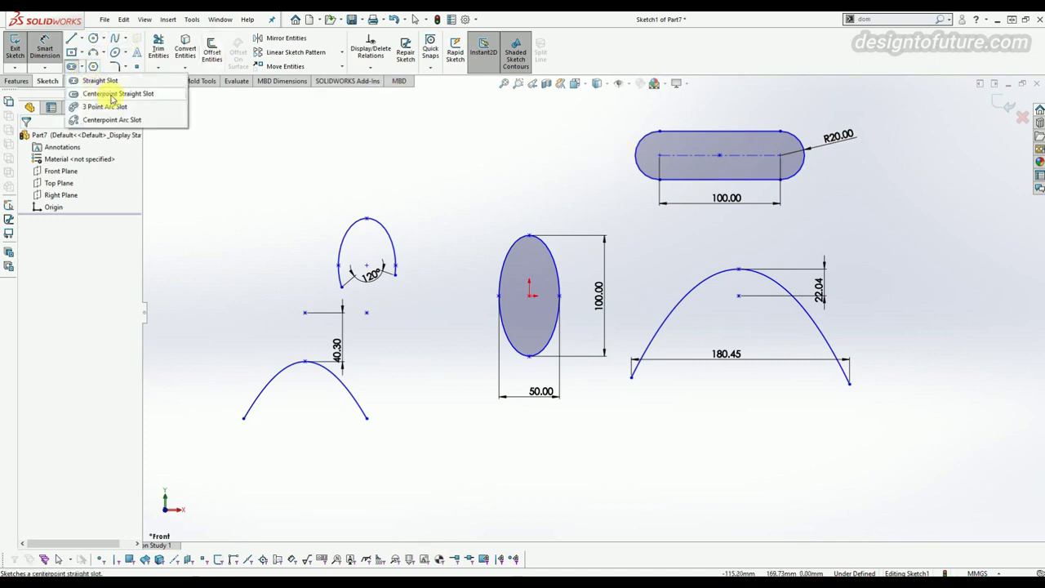
{"action": "left_click", "coordinate": [113, 99]}
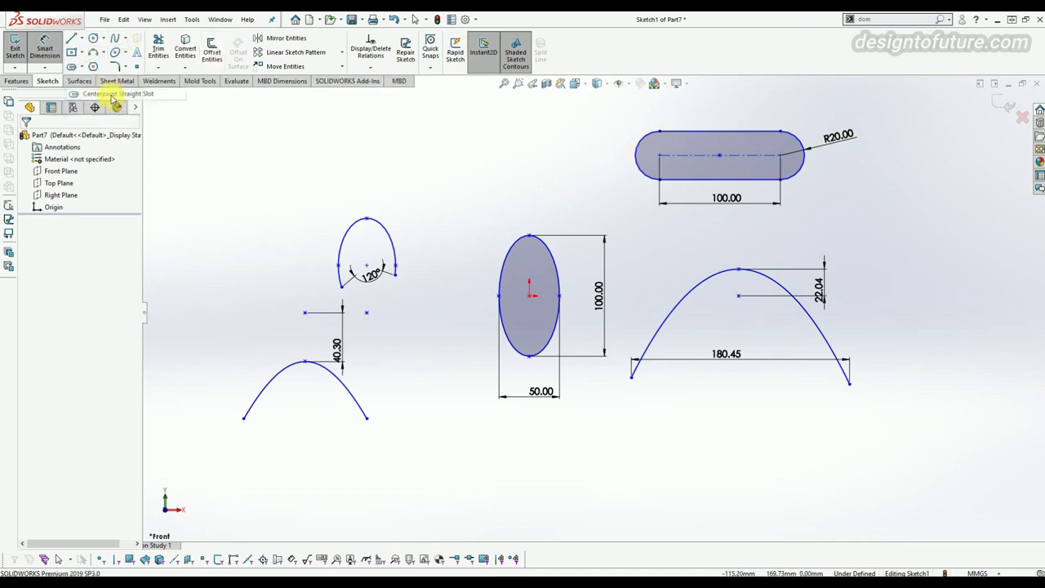
{"action": "left_click", "coordinate": [281, 166]}
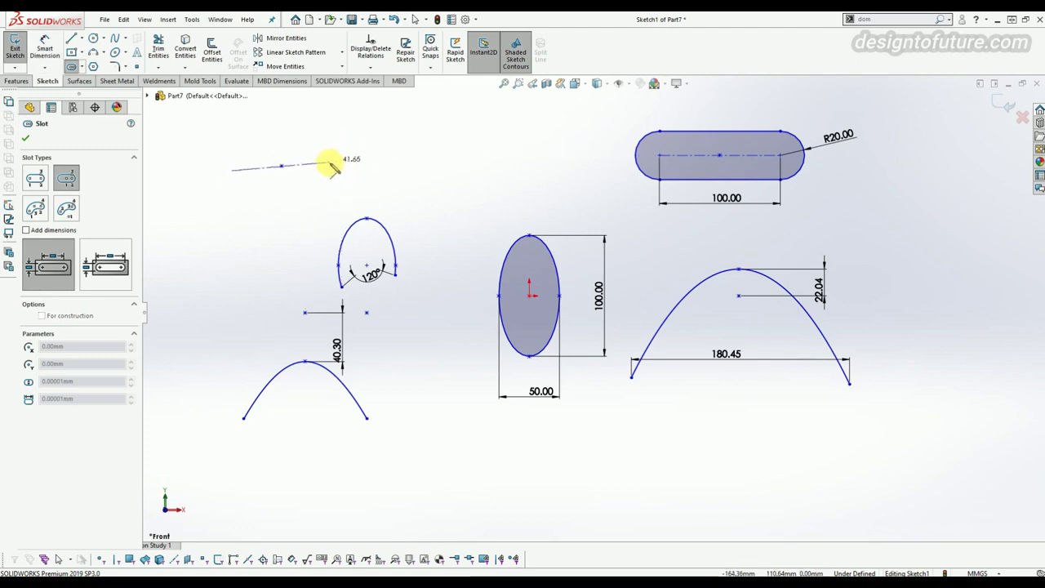
{"action": "left_click", "coordinate": [330, 166]}
{"action": "left_click", "coordinate": [319, 142]}
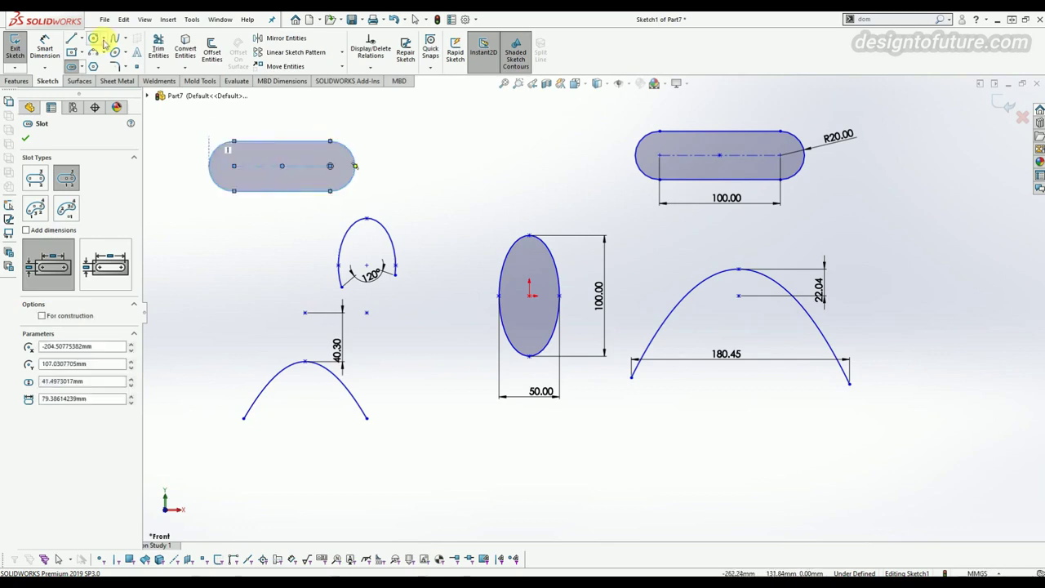
{"action": "left_click", "coordinate": [55, 54]}
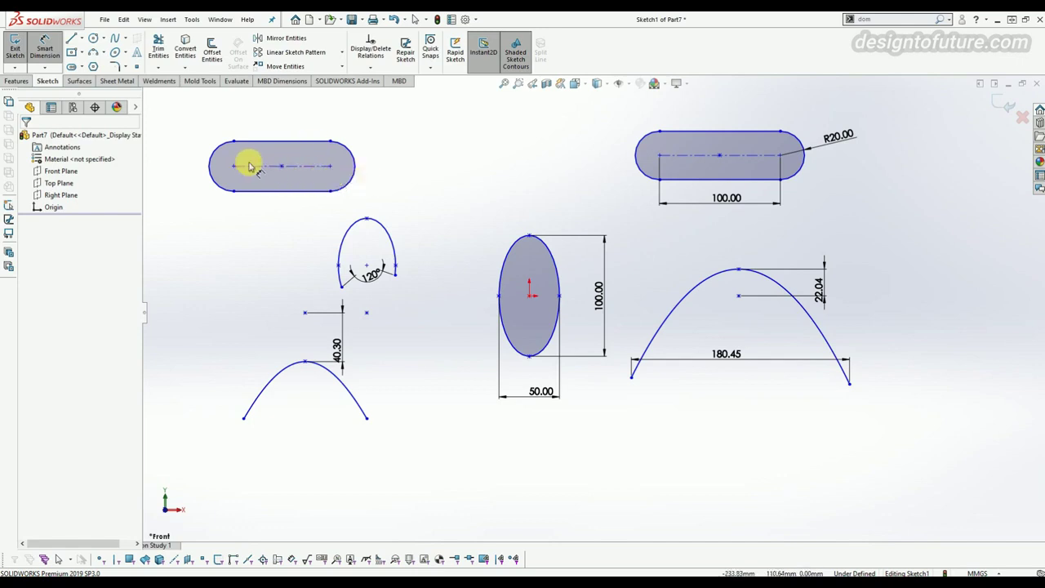
{"action": "left_click", "coordinate": [328, 175]}
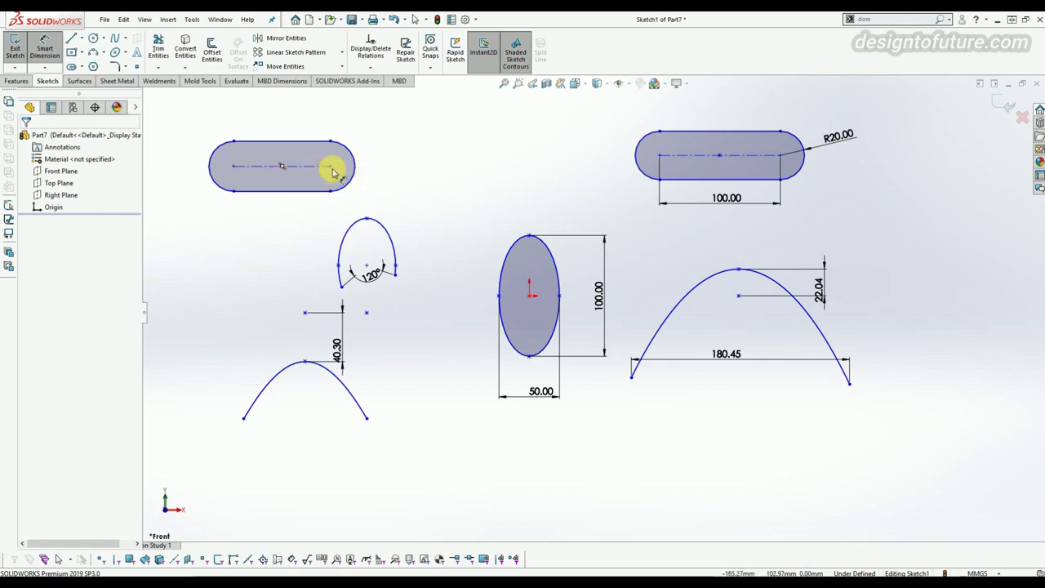
Step: Draw a three-point arc slot between the two straight slots, with a centerline radius of about 57 mm, a 90° arc and a width of about 20 mm
{"action": "left_click", "coordinate": [81, 68]}
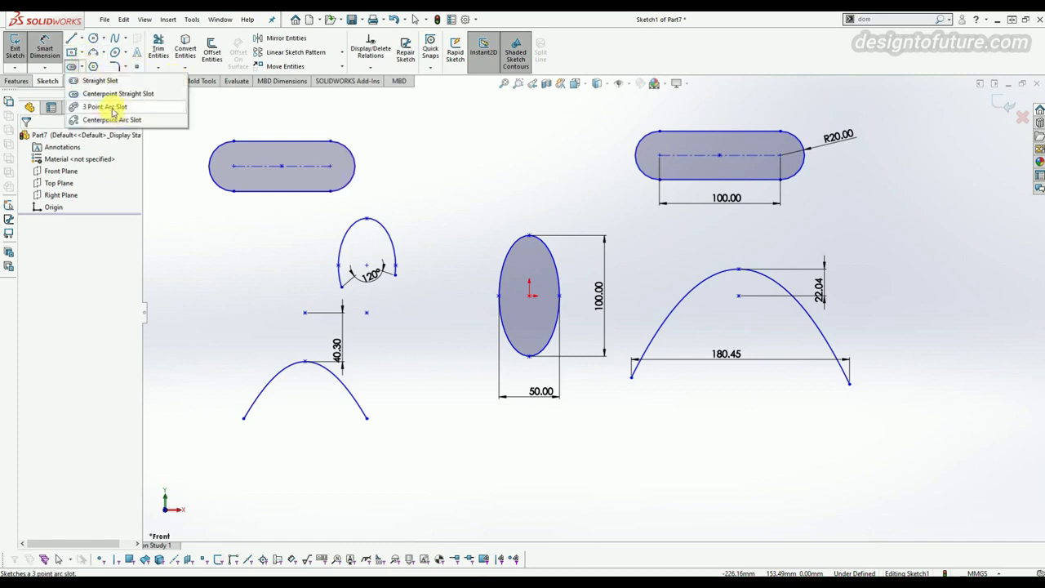
{"action": "left_click", "coordinate": [112, 107]}
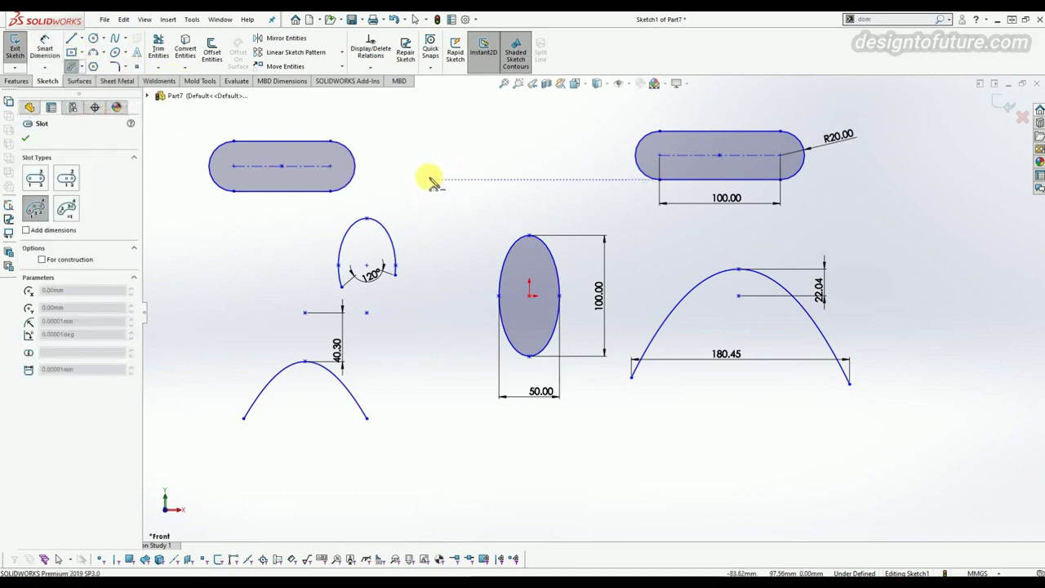
{"action": "left_click", "coordinate": [431, 174]}
{"action": "left_click", "coordinate": [516, 132]}
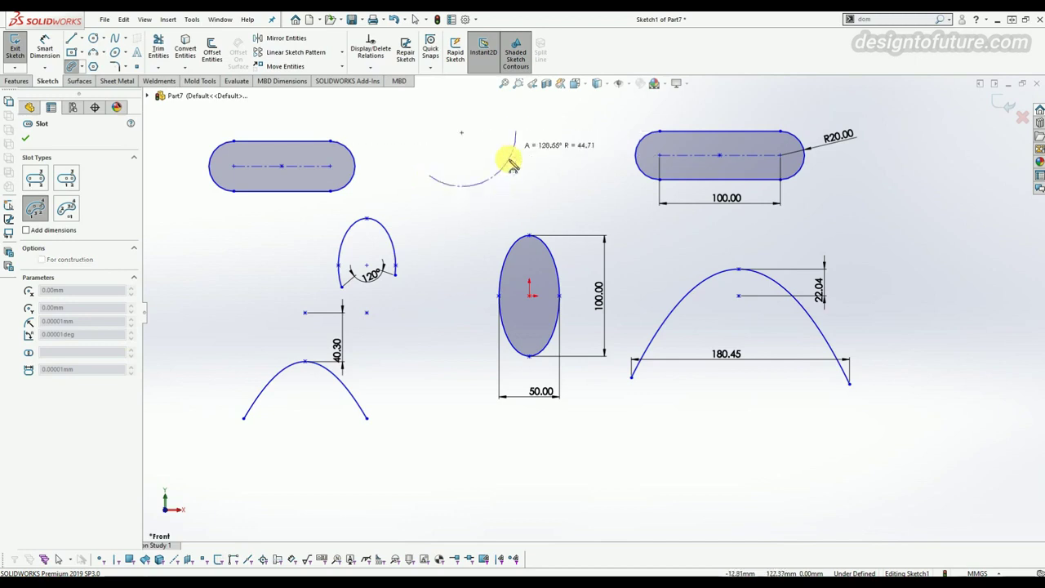
{"action": "left_click", "coordinate": [490, 175]}
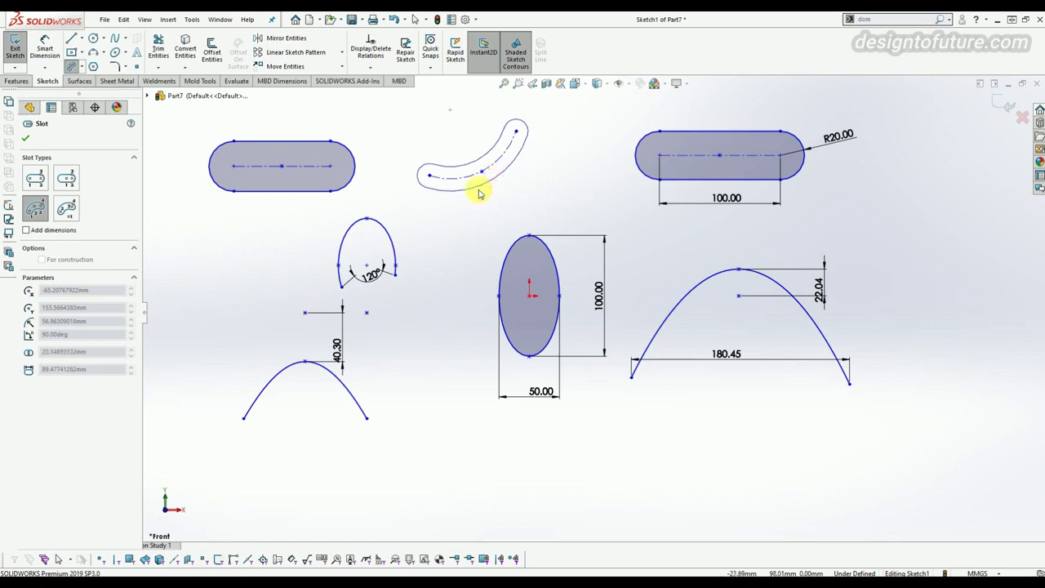
{"action": "left_click", "coordinate": [480, 189]}
Step: Dimension the three-point arc slot's centerline radius and the radius of its upper end arc, keeping both drawn values
{"action": "left_click", "coordinate": [47, 49]}
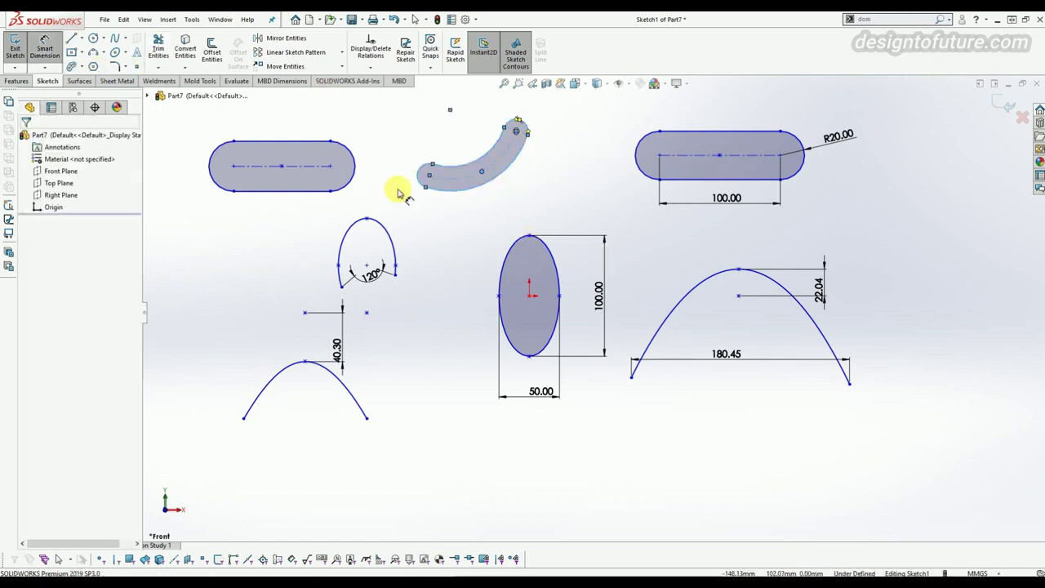
{"action": "left_click", "coordinate": [479, 155]}
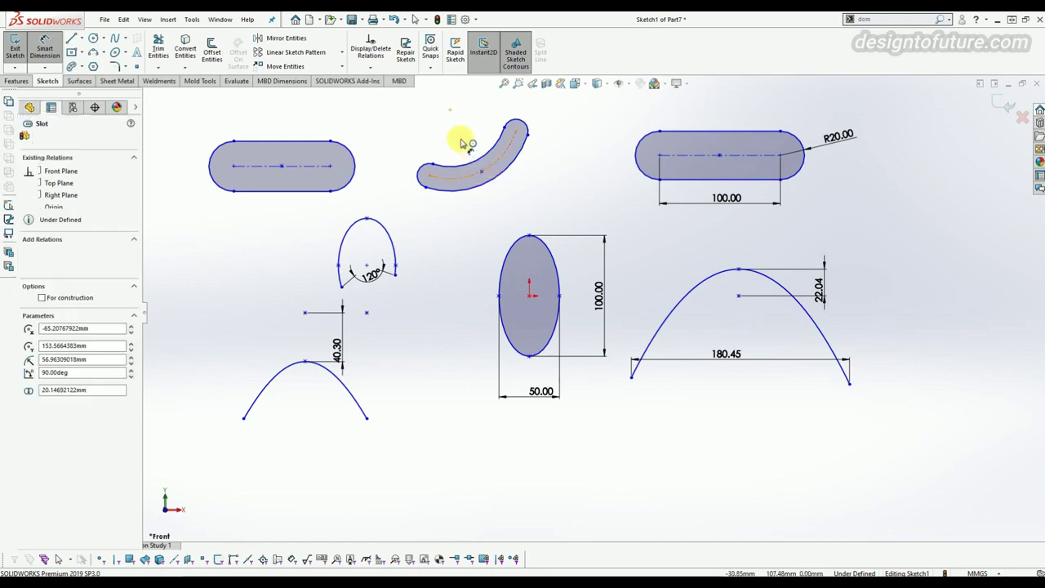
{"action": "left_click", "coordinate": [445, 187]}
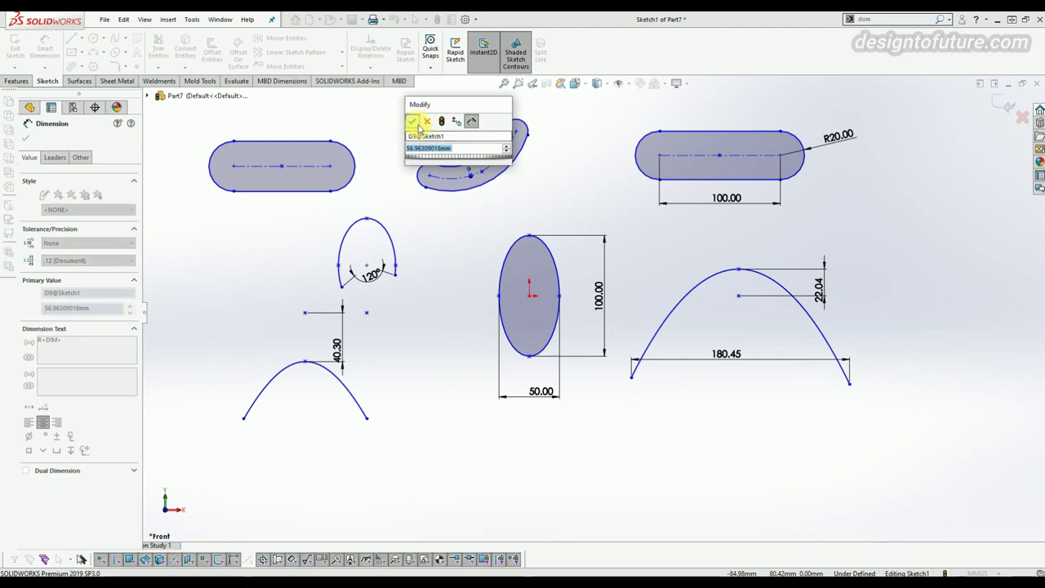
{"action": "left_click", "coordinate": [412, 121]}
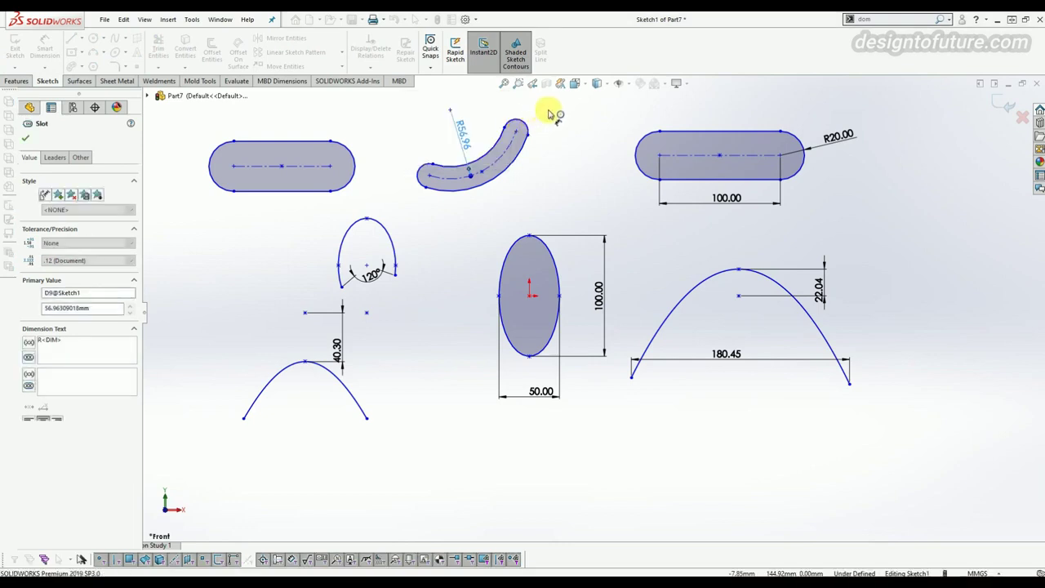
{"action": "left_click", "coordinate": [530, 123]}
{"action": "left_click", "coordinate": [543, 108]}
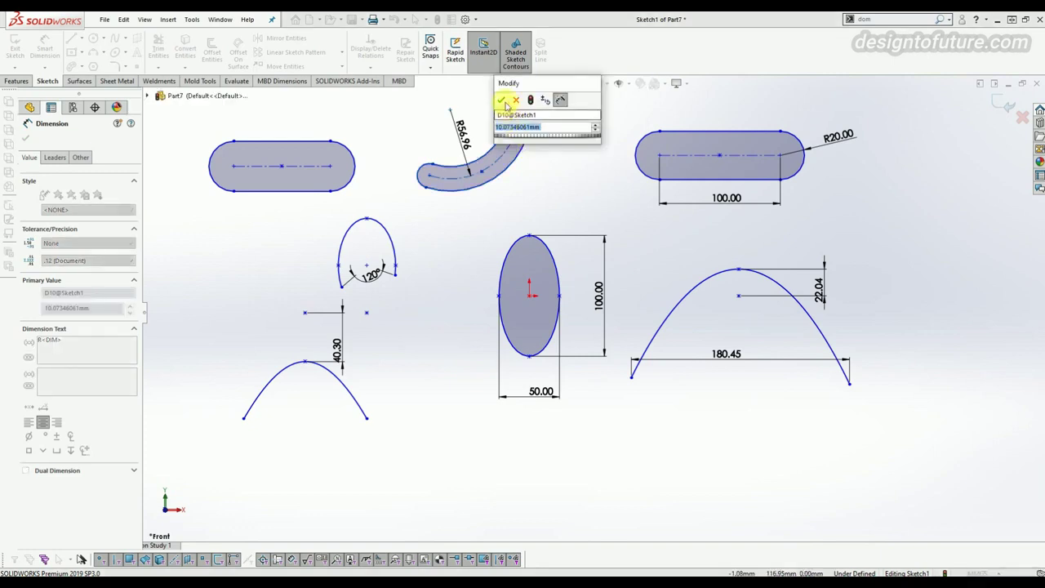
{"action": "left_click", "coordinate": [502, 100]}
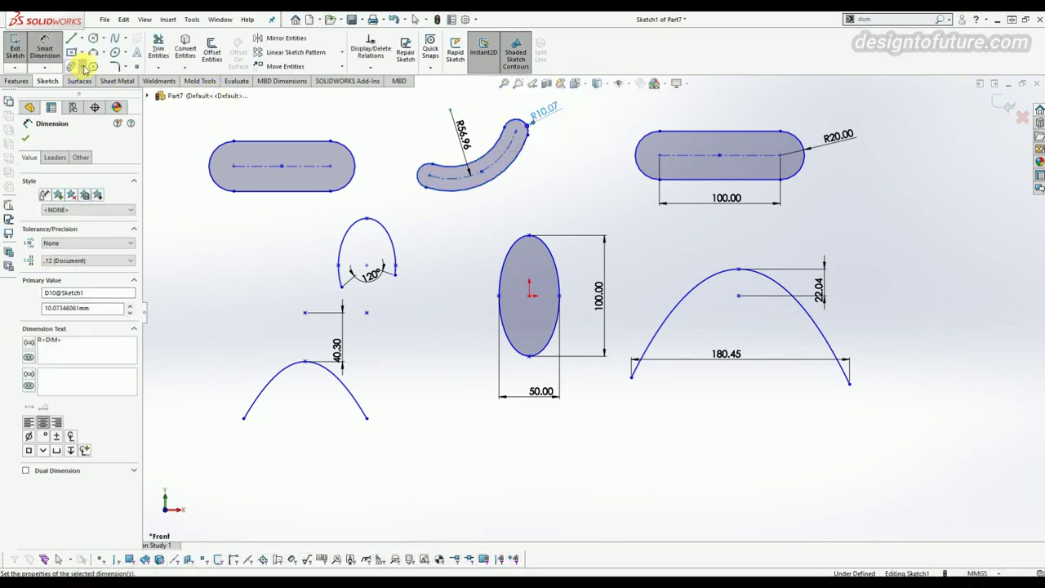
Step: Draw a centerpoint arc slot beside the large parabola, with a radius of about 51 mm, an arc of about 174° and a width of about 14 mm
{"action": "left_click", "coordinate": [83, 67]}
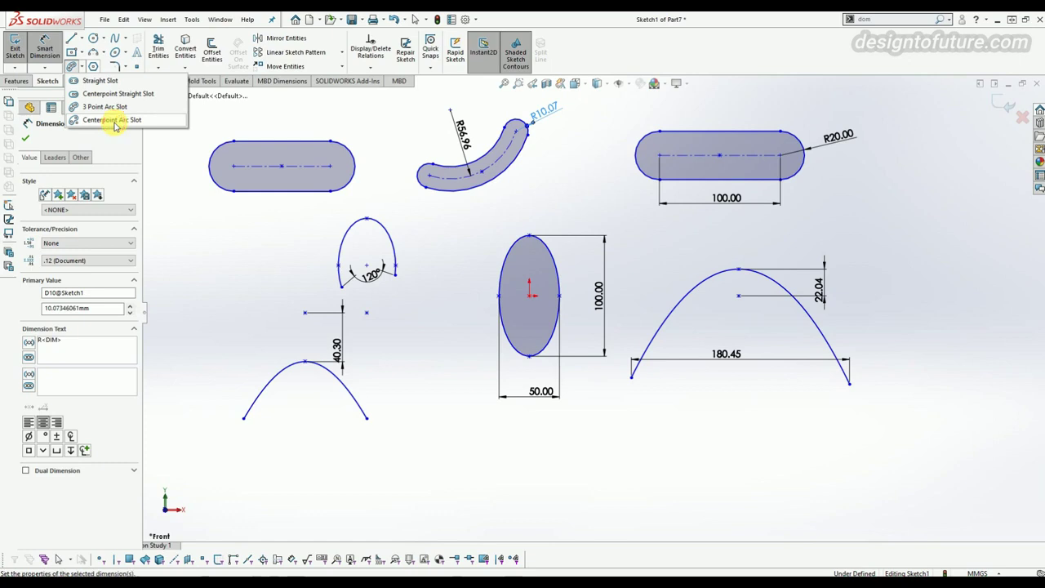
{"action": "left_click", "coordinate": [113, 120]}
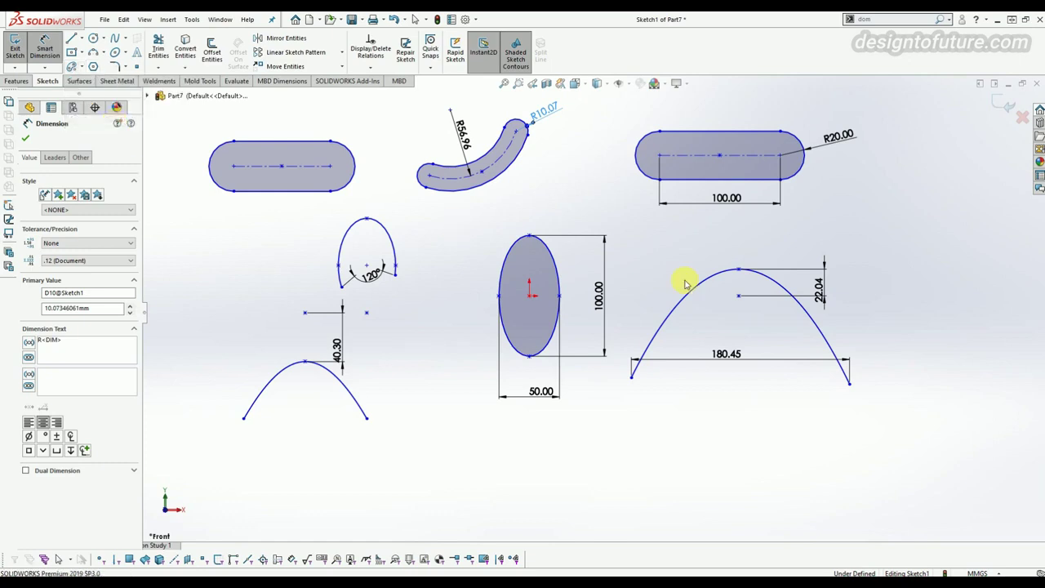
{"action": "left_click", "coordinate": [931, 257]}
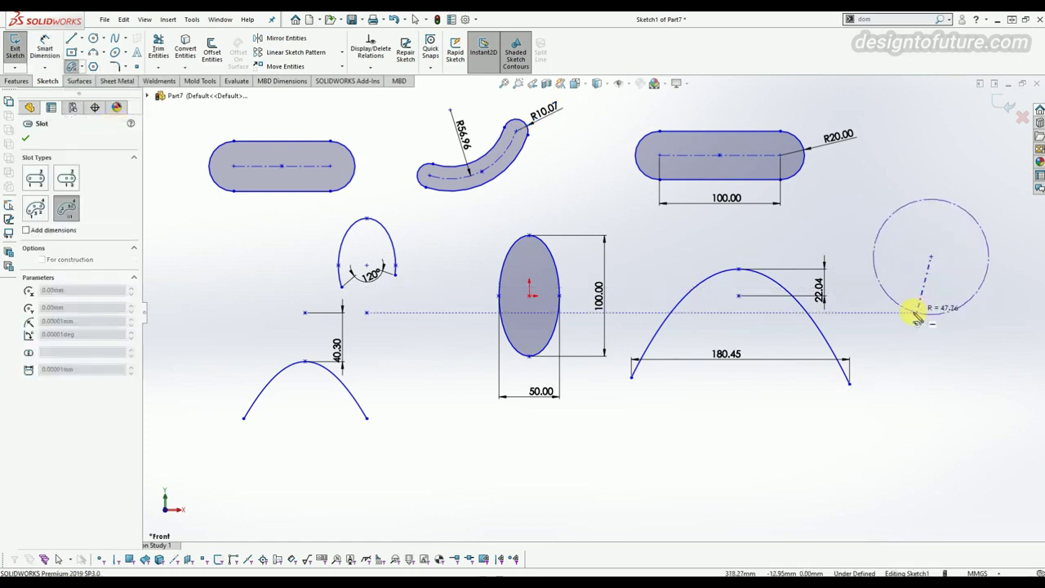
{"action": "left_click", "coordinate": [874, 285]}
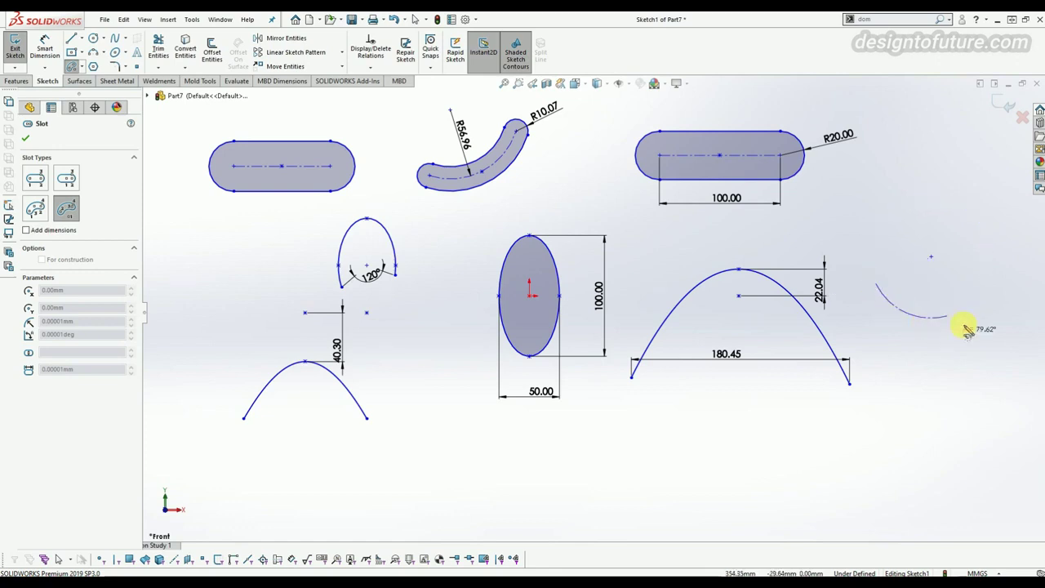
{"action": "left_click", "coordinate": [997, 257]}
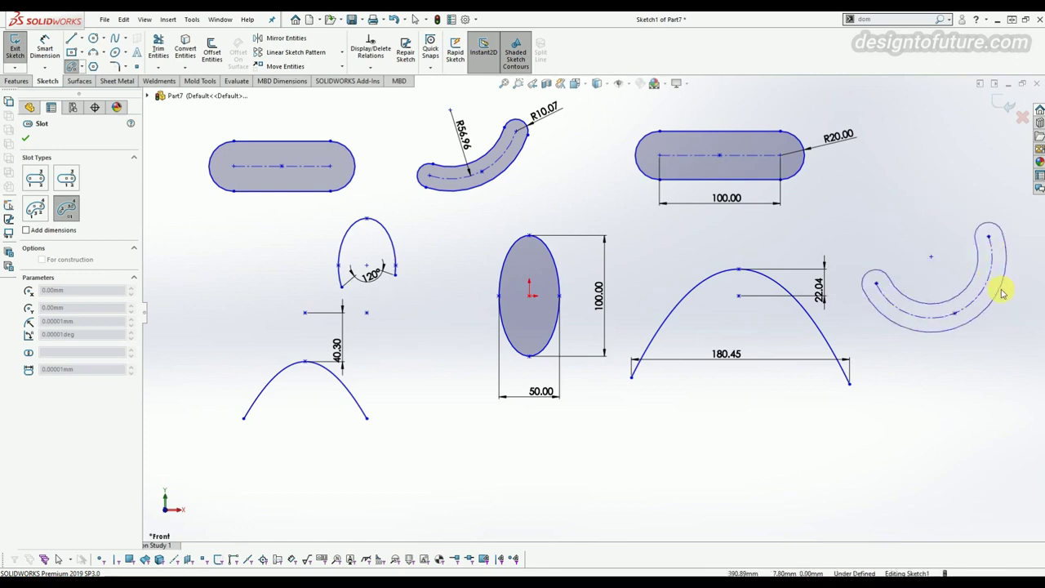
{"action": "left_click", "coordinate": [990, 290]}
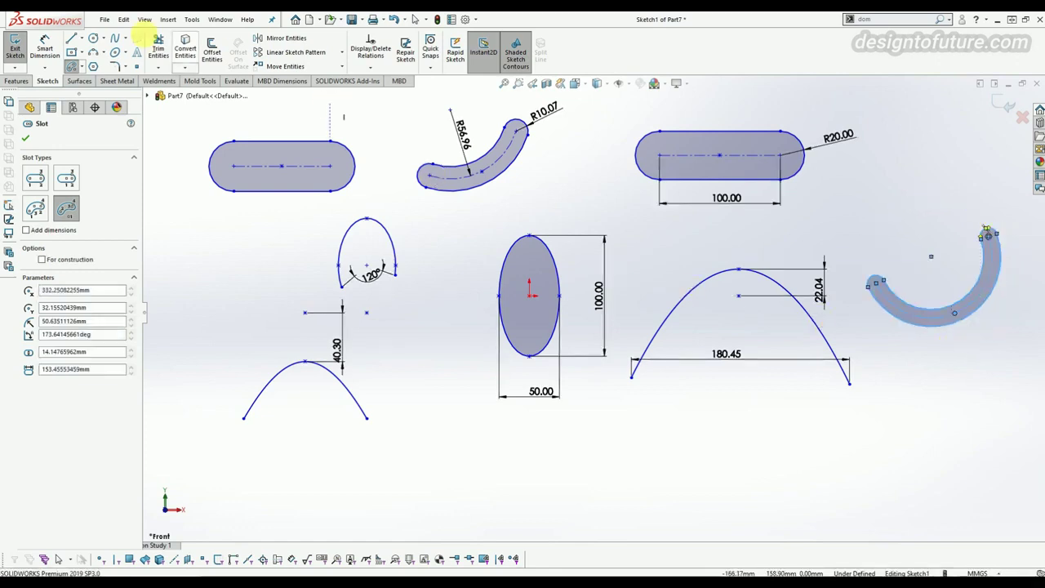
Step: Dimension the centerpoint arc slot's angle between its end centers about the arc center and set it to 120°
{"action": "left_click", "coordinate": [44, 48]}
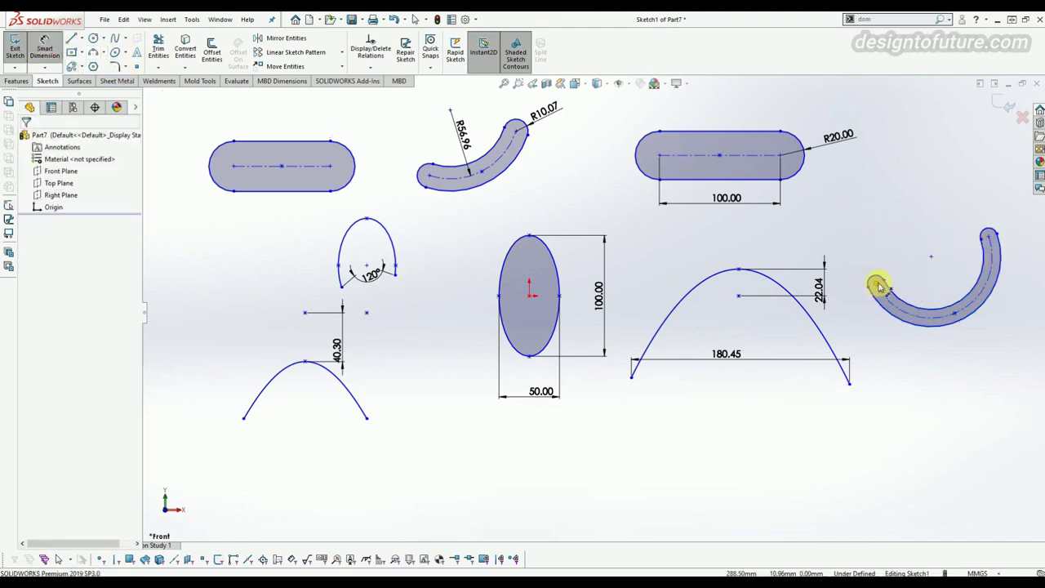
{"action": "left_click", "coordinate": [935, 259]}
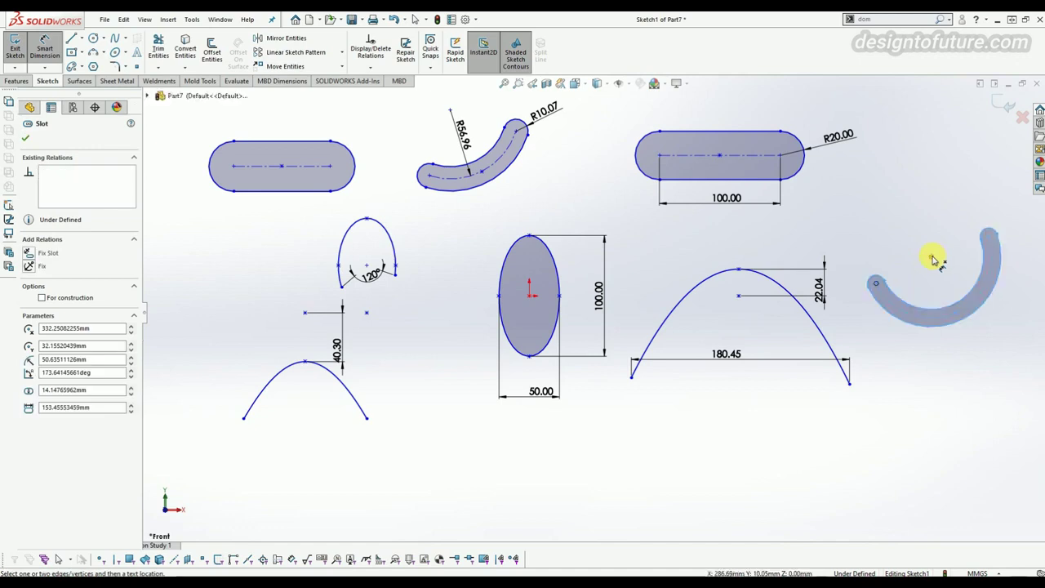
{"action": "left_click", "coordinate": [989, 238]}
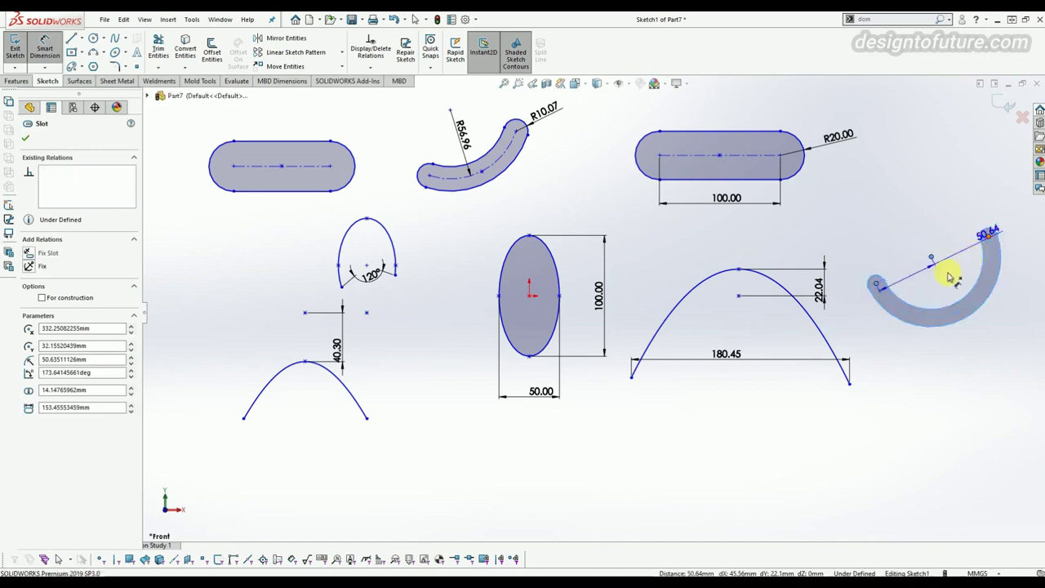
{"action": "left_click", "coordinate": [945, 284]}
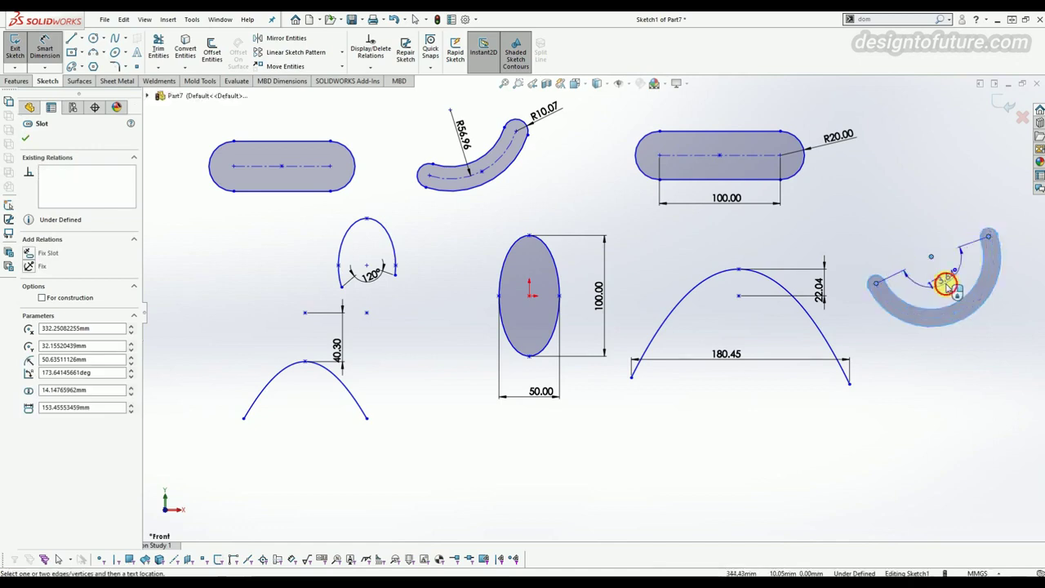
{"action": "left_click", "coordinate": [947, 285]}
{"action": "left_click", "coordinate": [954, 290]}
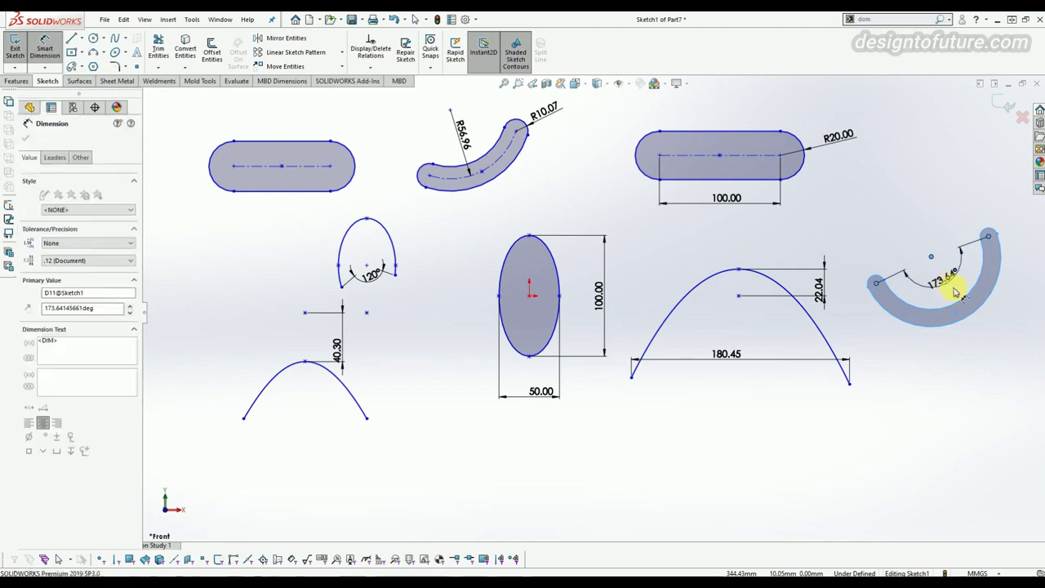
{"action": "key", "text": "Return"}
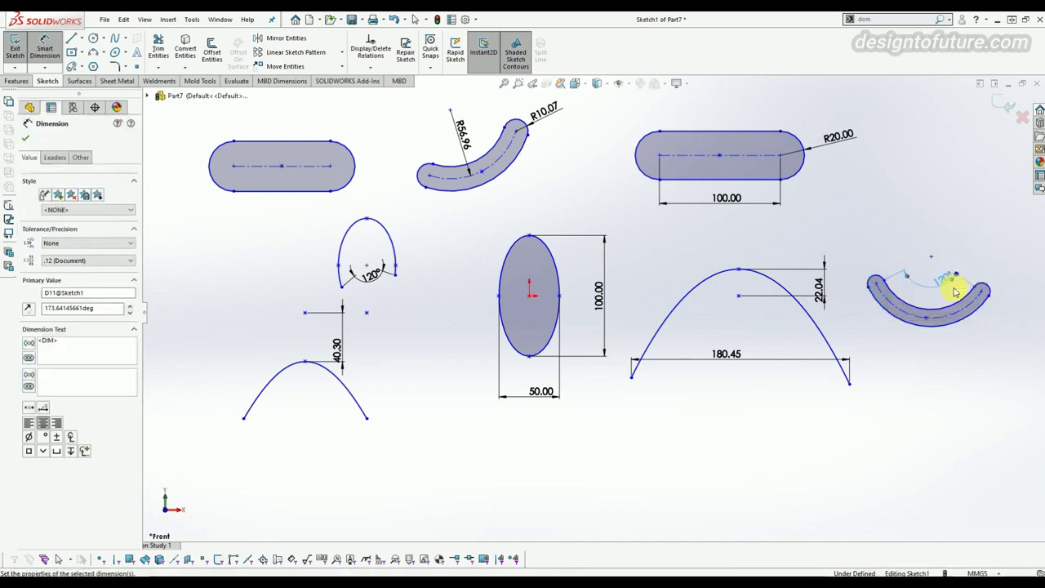
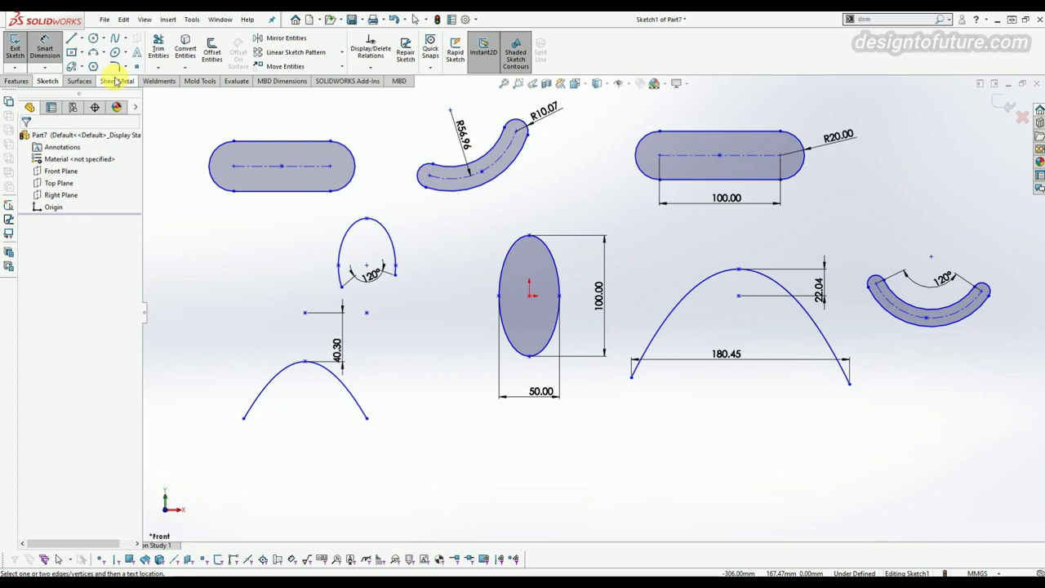
{"action": "key", "text": "Escape"}
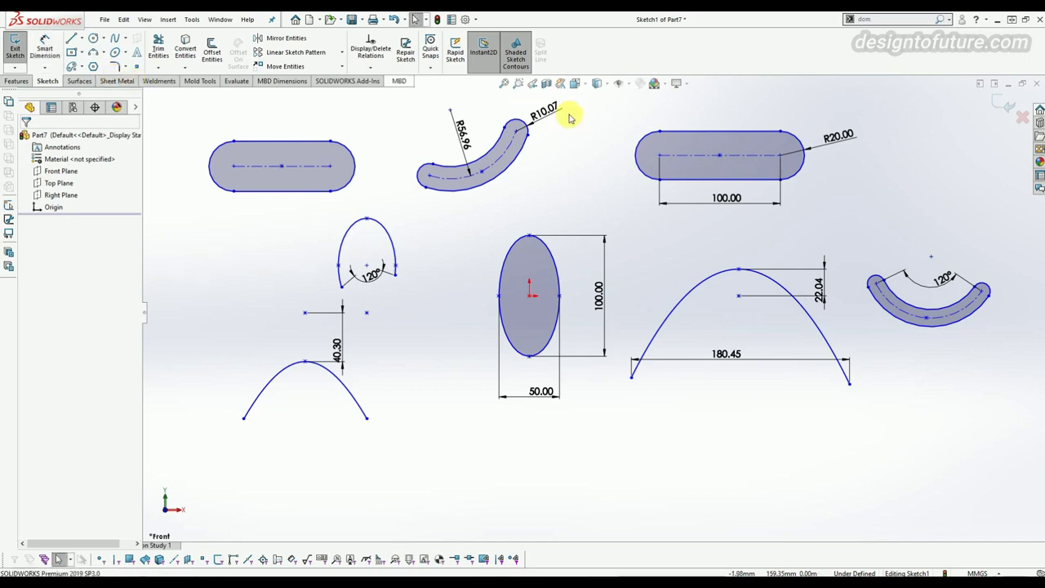
Step: Delete all the sketched shapes and their dimensions from the sketch
{"action": "mouse_move", "coordinate": [963, 98]}
{"action": "left_mouse_down"}
{"action": "mouse_move", "coordinate": [275, 397]}
{"action": "mouse_move", "coordinate": [163, 431]}
{"action": "mouse_move", "coordinate": [155, 466]}
{"action": "mouse_move", "coordinate": [316, 472]}
{"action": "left_mouse_up"}
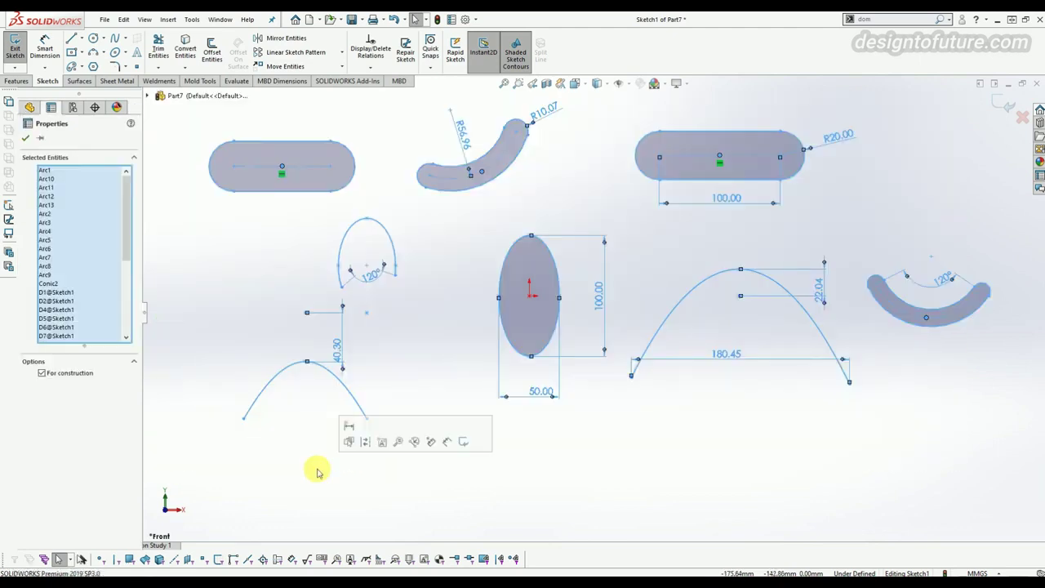
{"action": "key", "text": "Delete"}
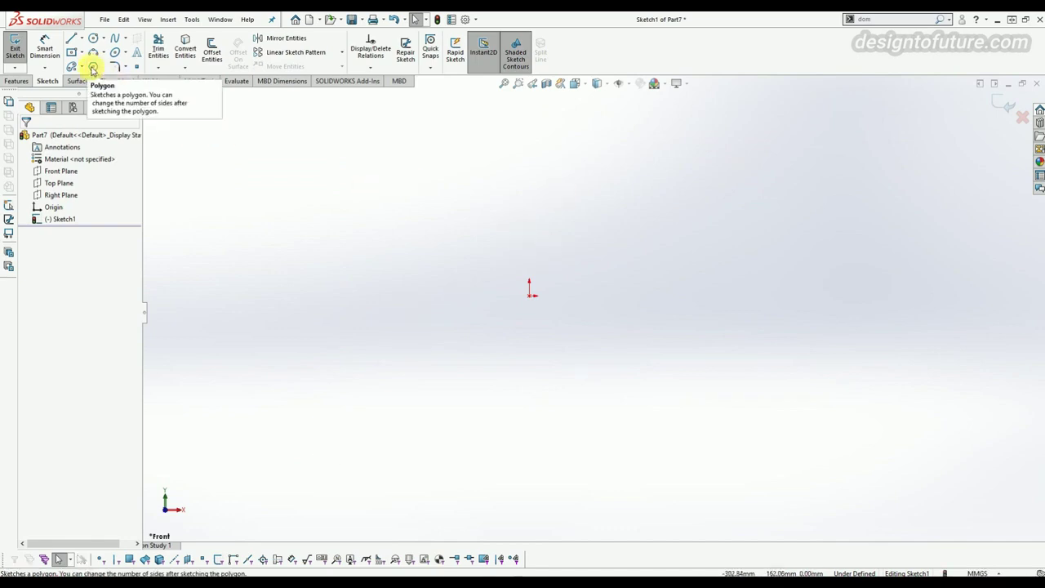
Step: Draw a six-sided polygon centered on the origin with an inscribed circle about 94 mm in diameter and a horizontal vertex direction
{"action": "left_click", "coordinate": [91, 67]}
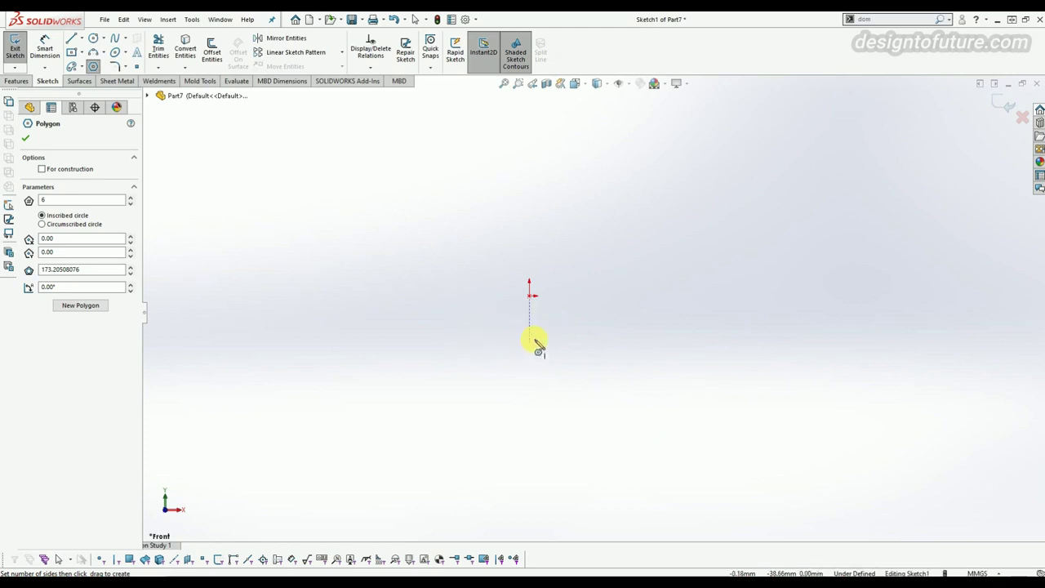
{"action": "left_click", "coordinate": [531, 297]}
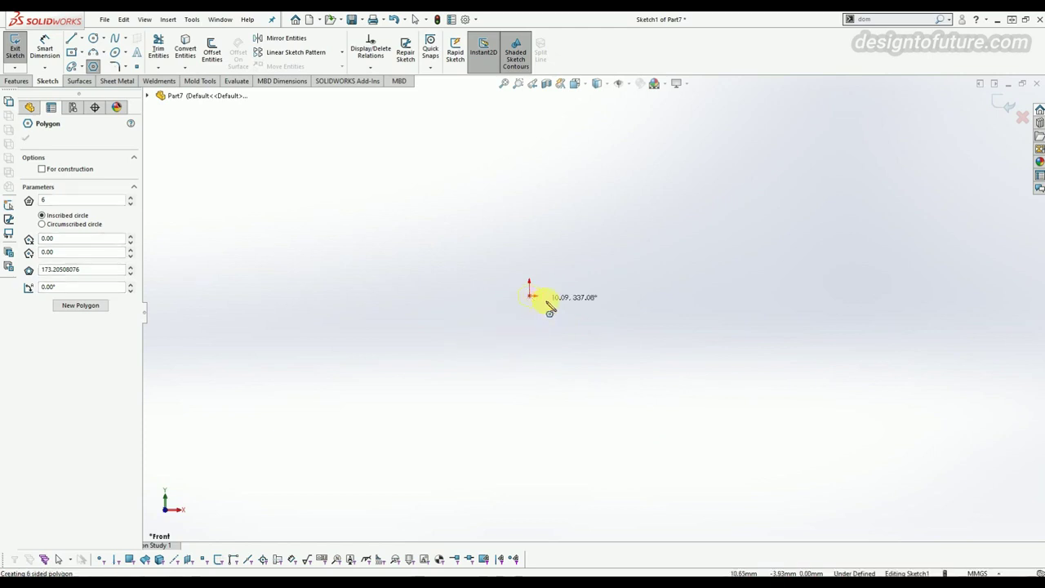
{"action": "left_click", "coordinate": [594, 296]}
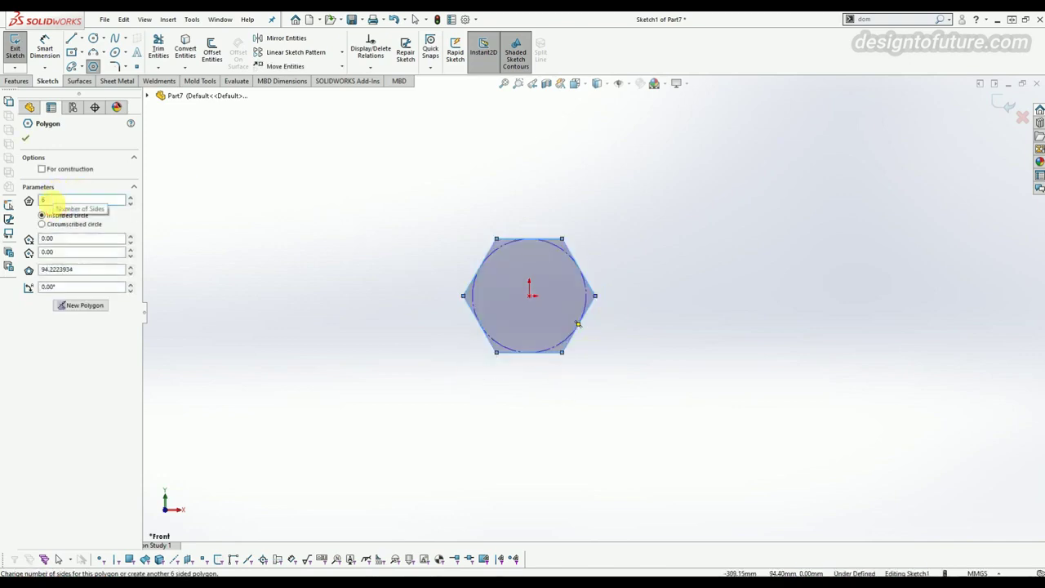
Step: Try 3 sides for the polygon and set its number of sides to 5
{"action": "double_click", "coordinate": [41, 201]}
{"action": "type", "text": "3"}
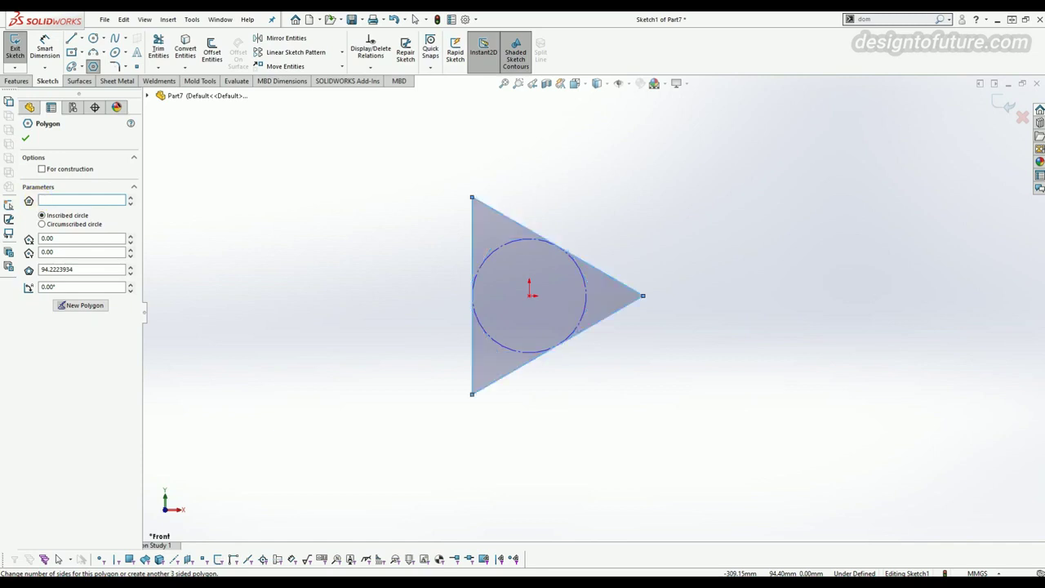
{"action": "type", "text": "5"}
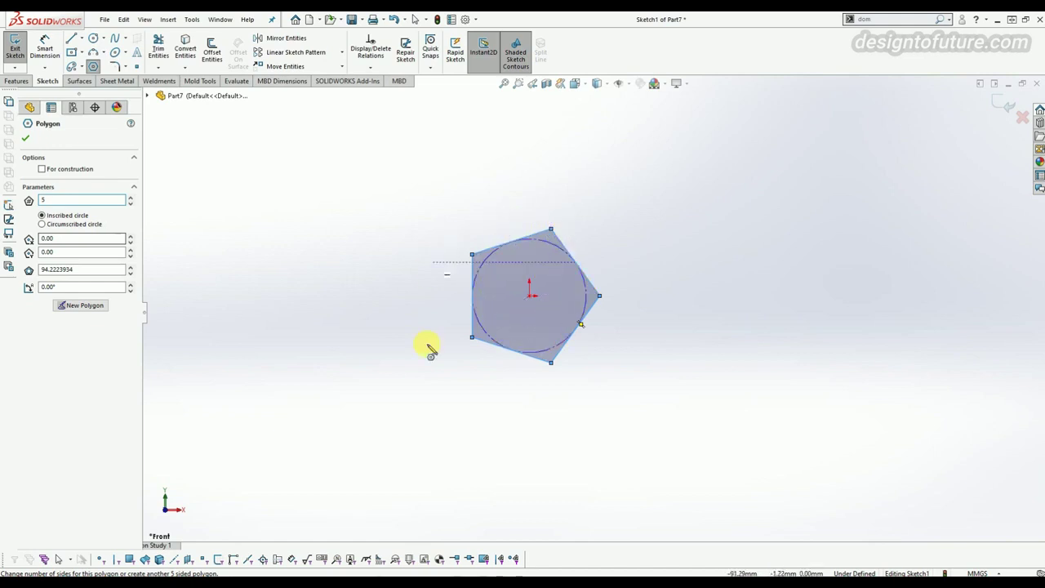
Step: Switch the pentagon to a circumscribed circle and set the circle's diameter to 120 mm
{"action": "left_click", "coordinate": [43, 223]}
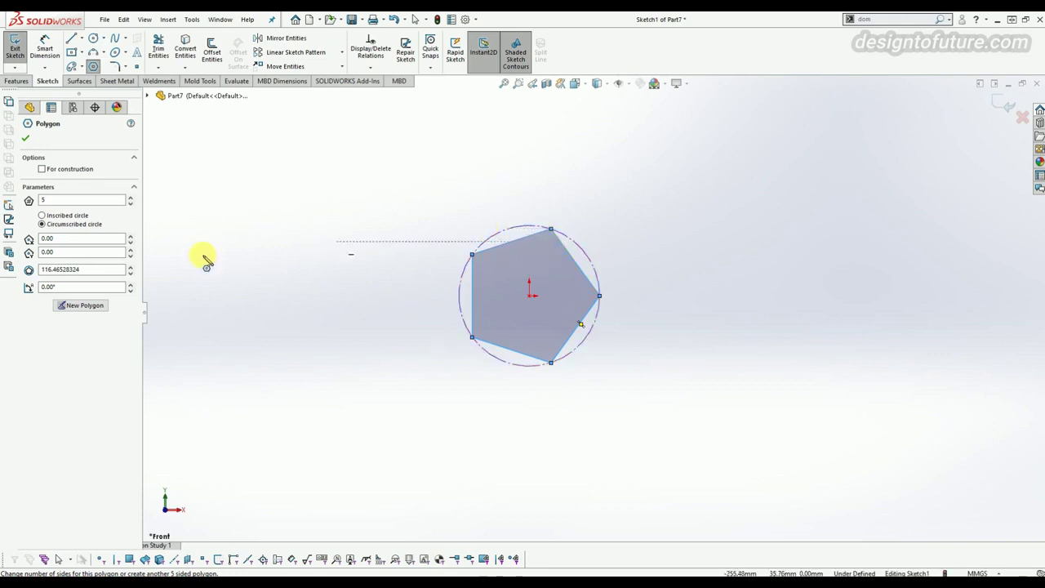
{"action": "double_click", "coordinate": [81, 269]}
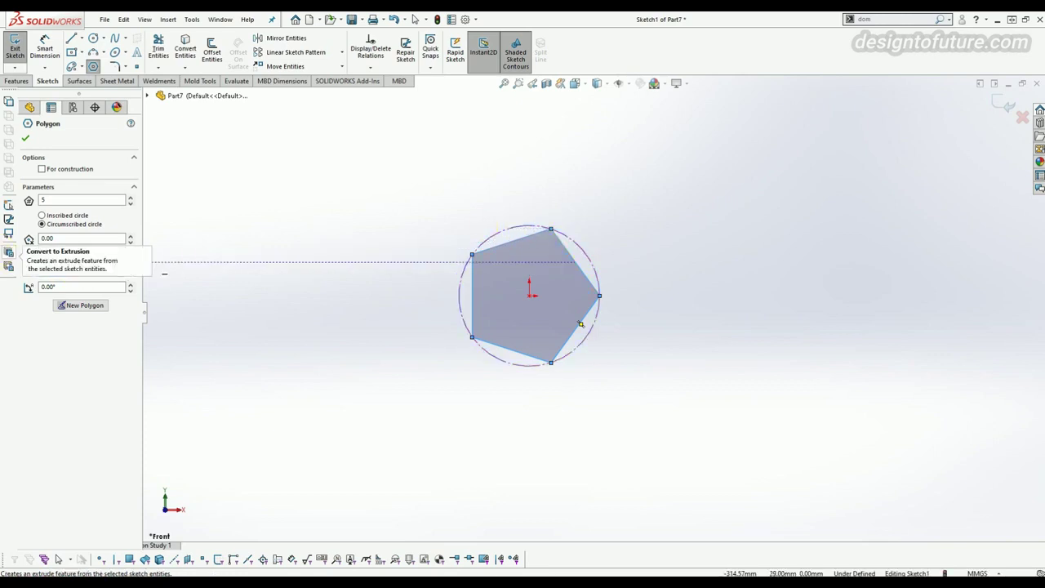
{"action": "type", "text": "120"}
{"action": "key", "text": "Return"}
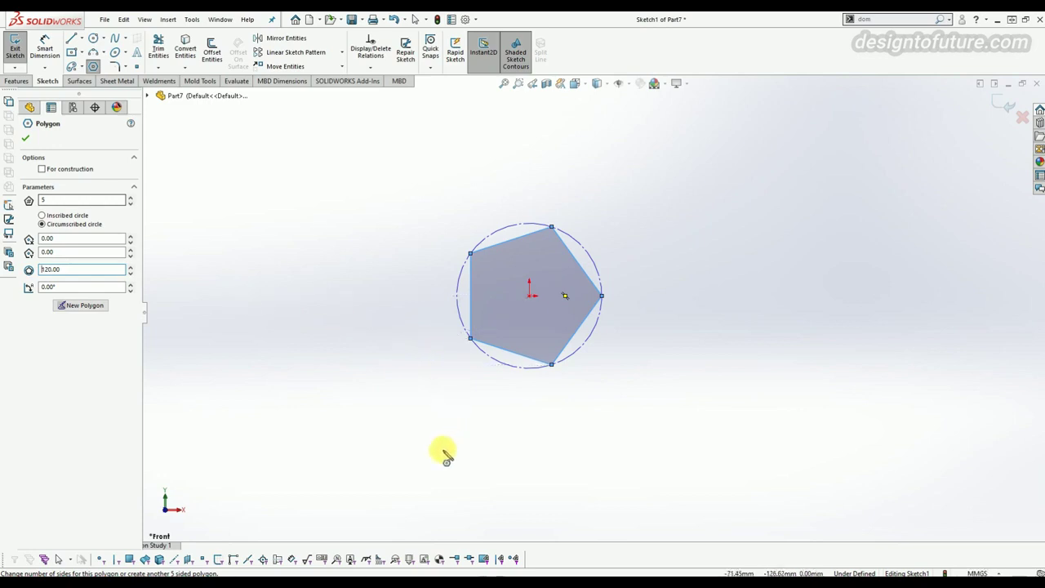
Step: Set the polygon's number of sides to 40 and finish the polygon
{"action": "left_click", "coordinate": [122, 200]}
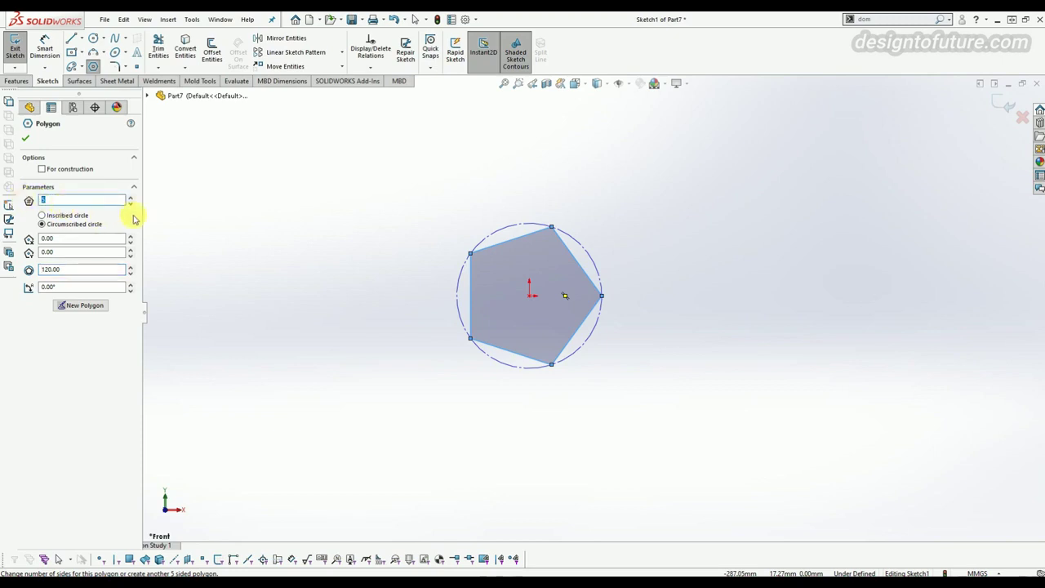
{"action": "type", "text": "45"}
{"action": "key", "text": "BackSpace"}
{"action": "type", "text": "0"}
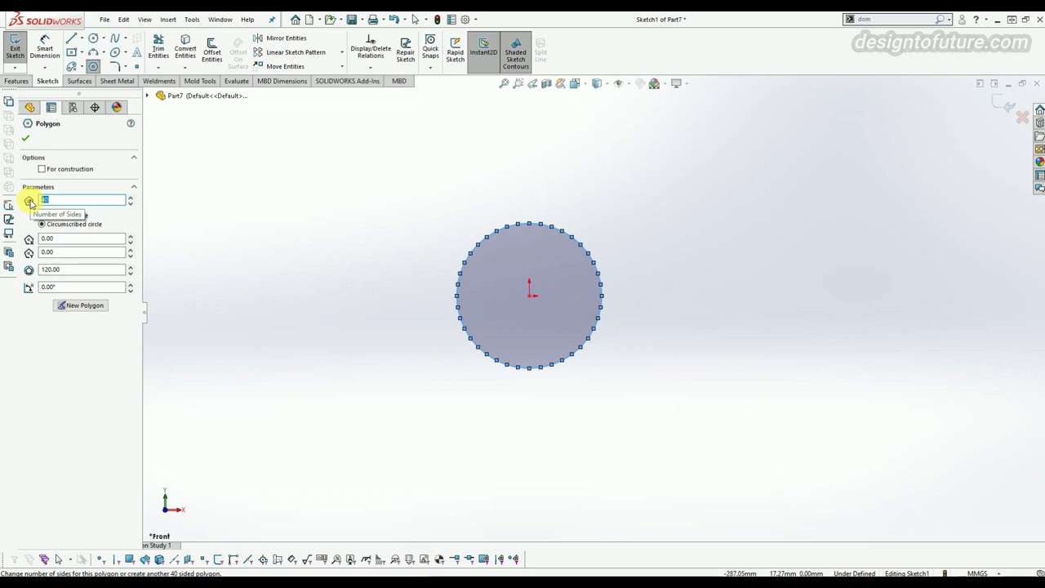
{"action": "left_click", "coordinate": [30, 203]}
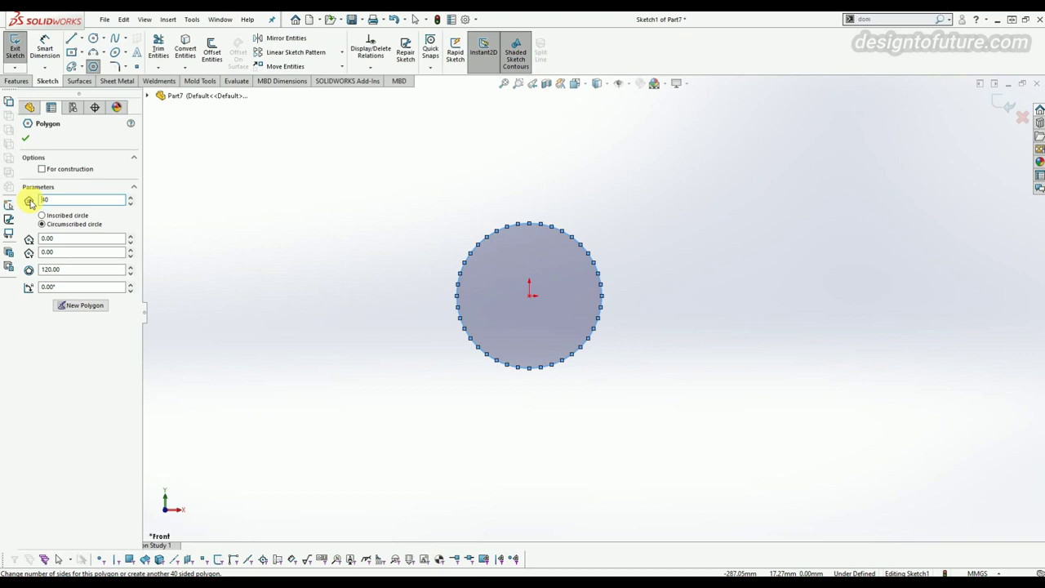
{"action": "left_click", "coordinate": [250, 273]}
{"action": "key", "text": "Escape"}
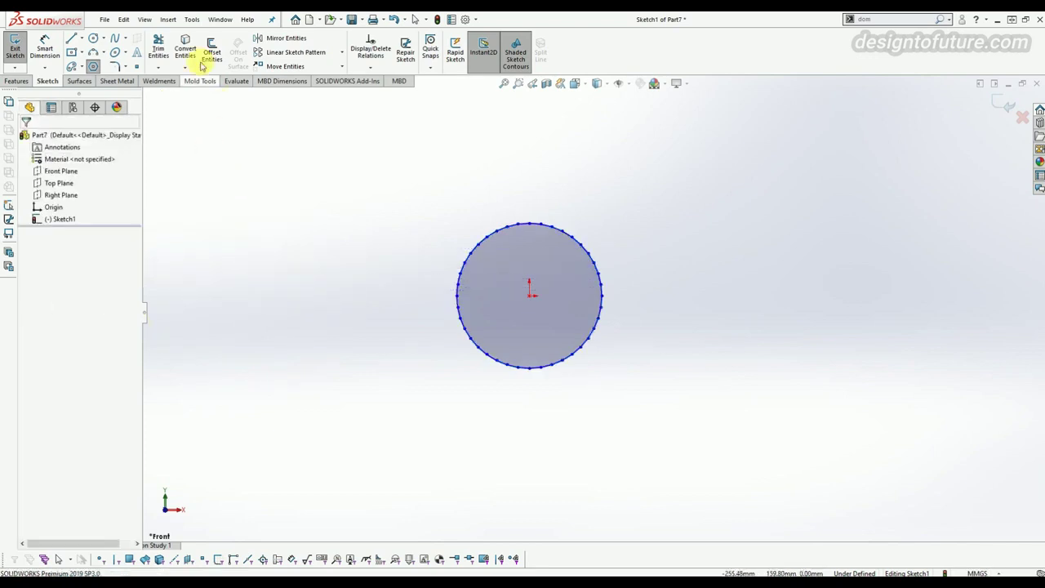
Step: Draw a wavy five-point spline to the right of the 40-sided polygon
{"action": "left_click", "coordinate": [125, 38]}
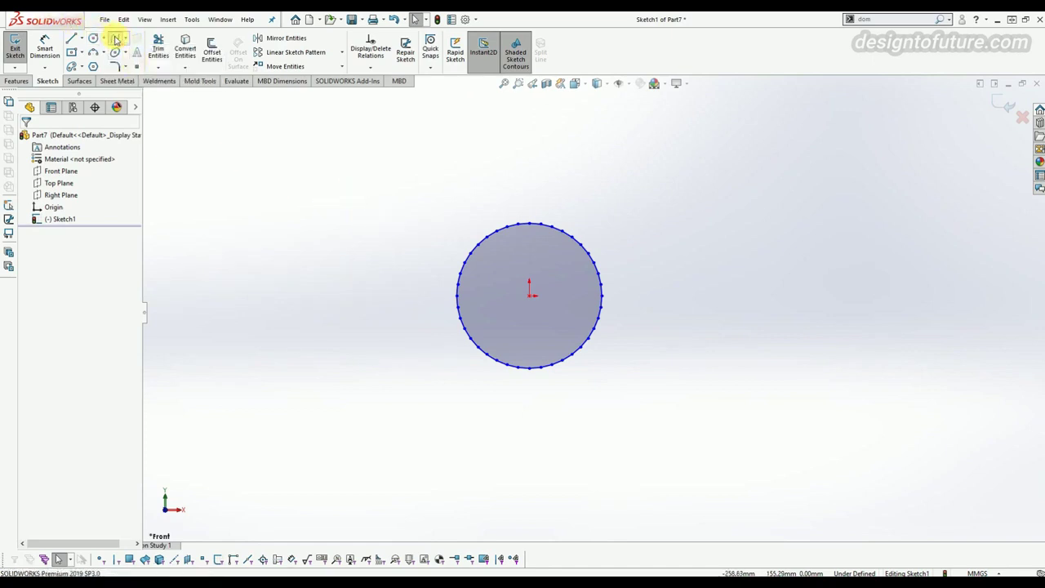
{"action": "left_click", "coordinate": [116, 39]}
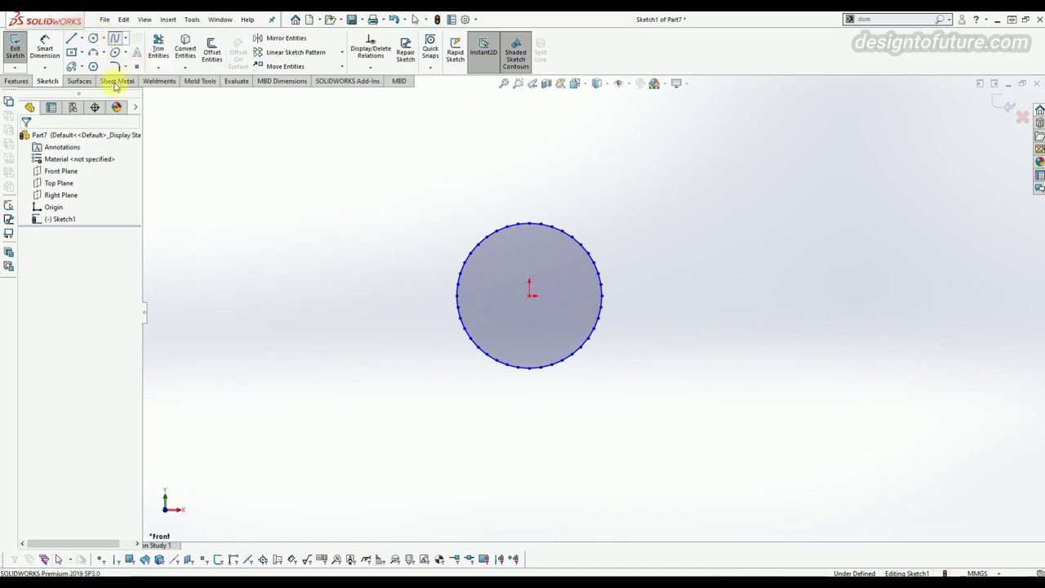
{"action": "left_click", "coordinate": [668, 283]}
{"action": "left_click", "coordinate": [743, 237]}
{"action": "left_click", "coordinate": [826, 296]}
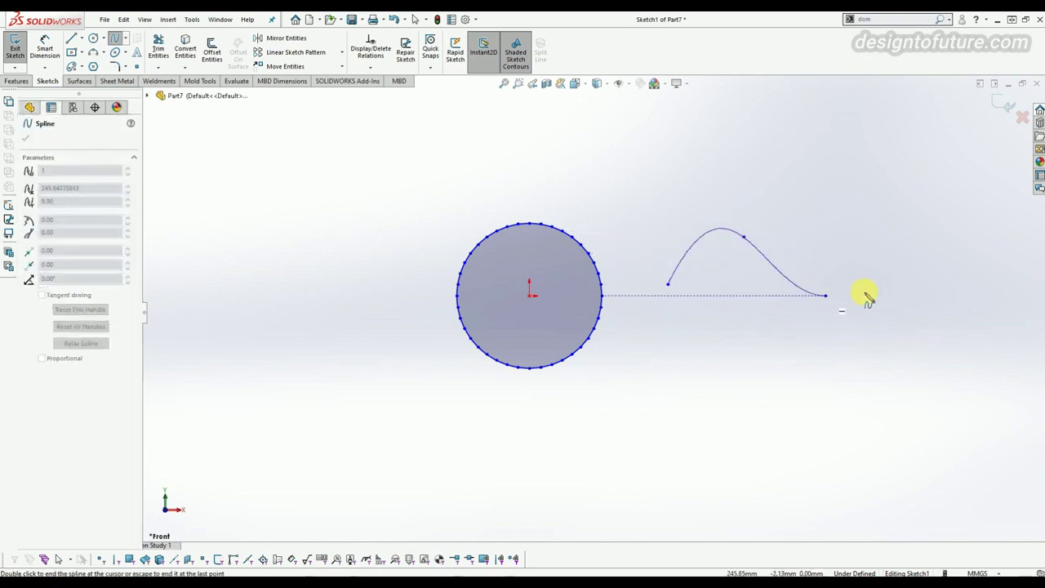
{"action": "left_click", "coordinate": [909, 206]}
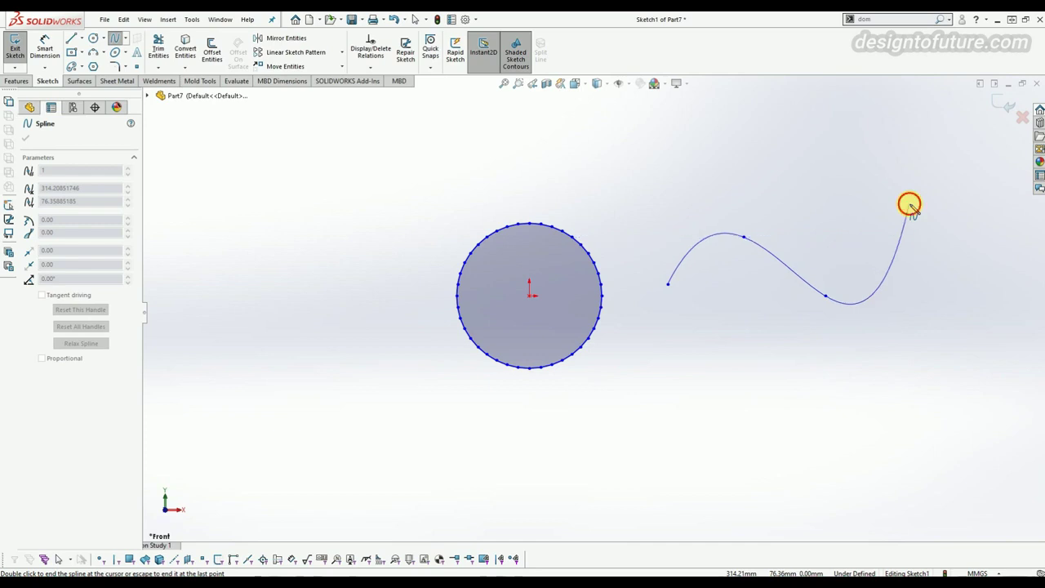
{"action": "left_click", "coordinate": [967, 211]}
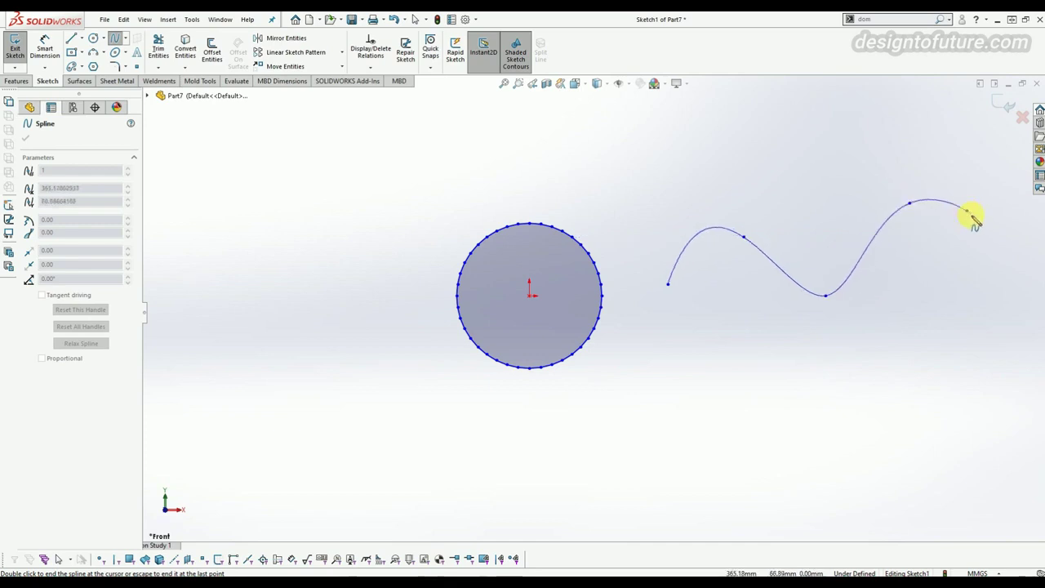
{"action": "left_click", "coordinate": [968, 212]}
{"action": "key", "text": "Escape"}
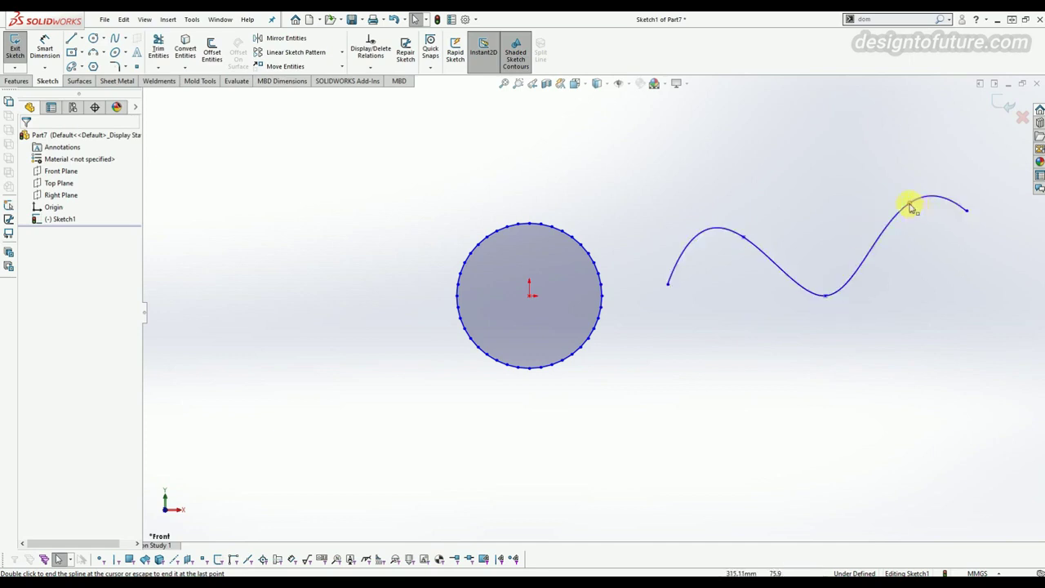
Step: Reshape the spline by moving its second point slightly to the left
{"action": "left_click", "coordinate": [723, 236]}
{"action": "mouse_move", "coordinate": [723, 236]}
{"action": "left_mouse_down"}
{"action": "mouse_move", "coordinate": [726, 285]}
{"action": "mouse_move", "coordinate": [733, 243]}
{"action": "mouse_move", "coordinate": [756, 229]}
{"action": "mouse_move", "coordinate": [760, 241]}
{"action": "mouse_move", "coordinate": [716, 237]}
{"action": "left_mouse_up"}
{"action": "left_click", "coordinate": [479, 151]}
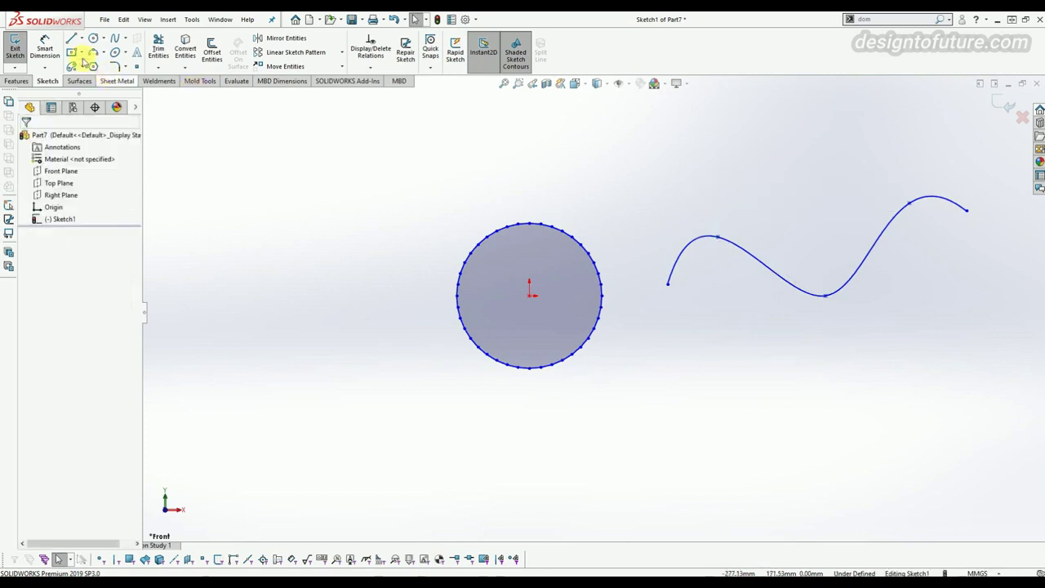
Step: Dimension the vertical distance between the spline's start point and its second point
{"action": "left_click", "coordinate": [45, 48]}
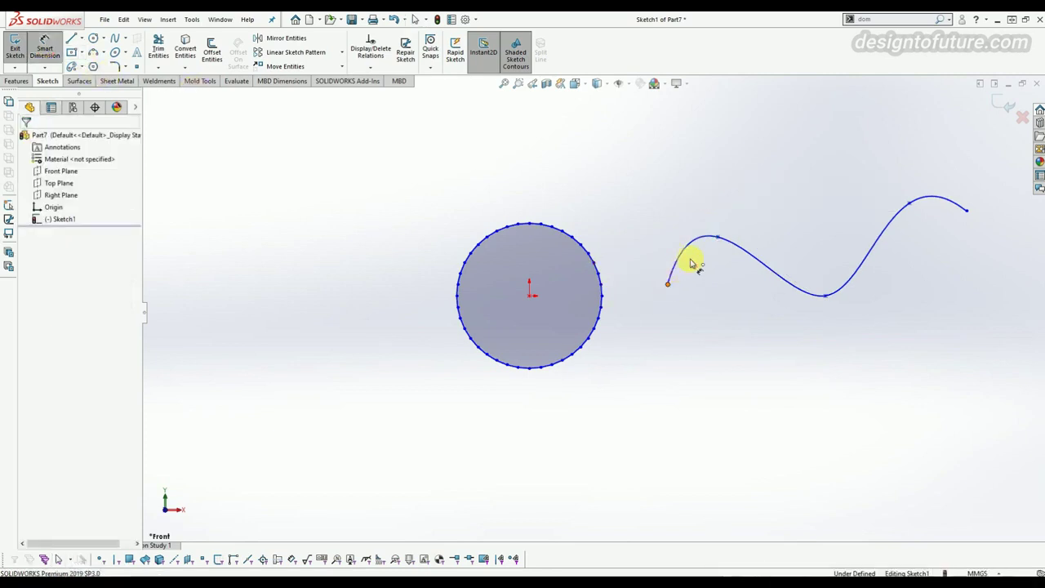
{"action": "left_click", "coordinate": [668, 284]}
{"action": "left_click", "coordinate": [718, 237]}
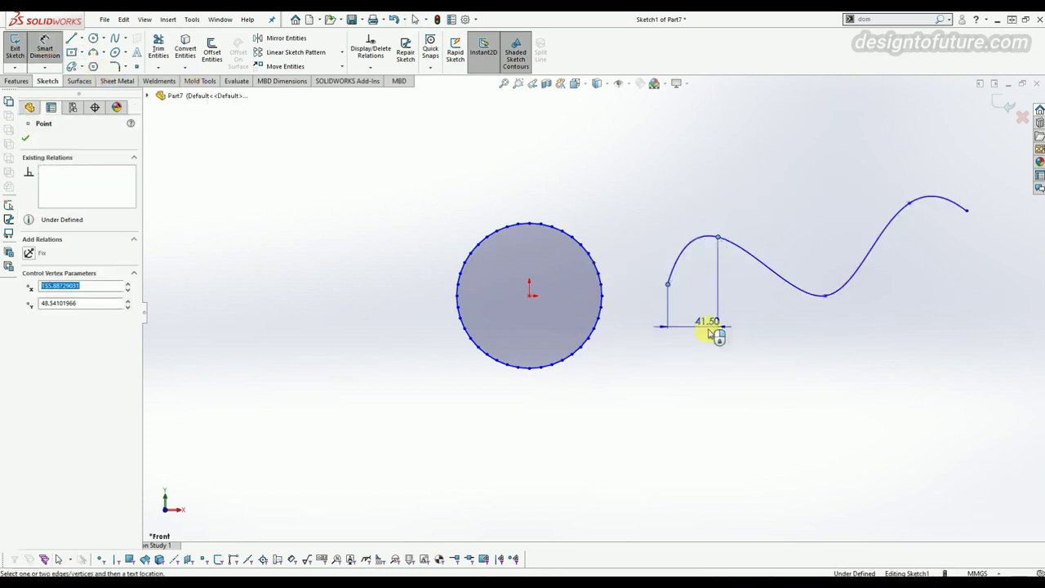
{"action": "left_click", "coordinate": [772, 260]}
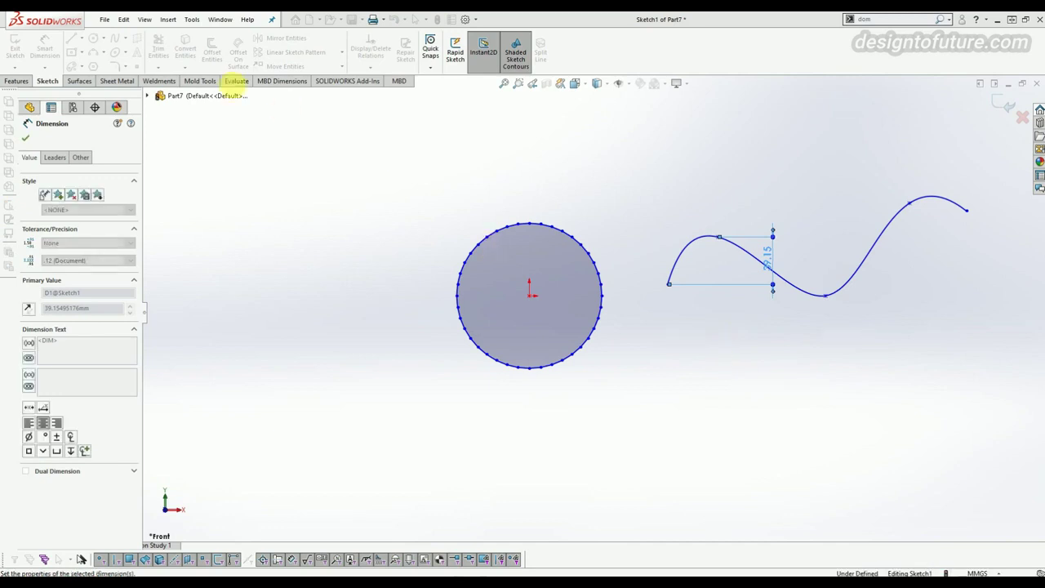
{"action": "key", "text": "Escape"}
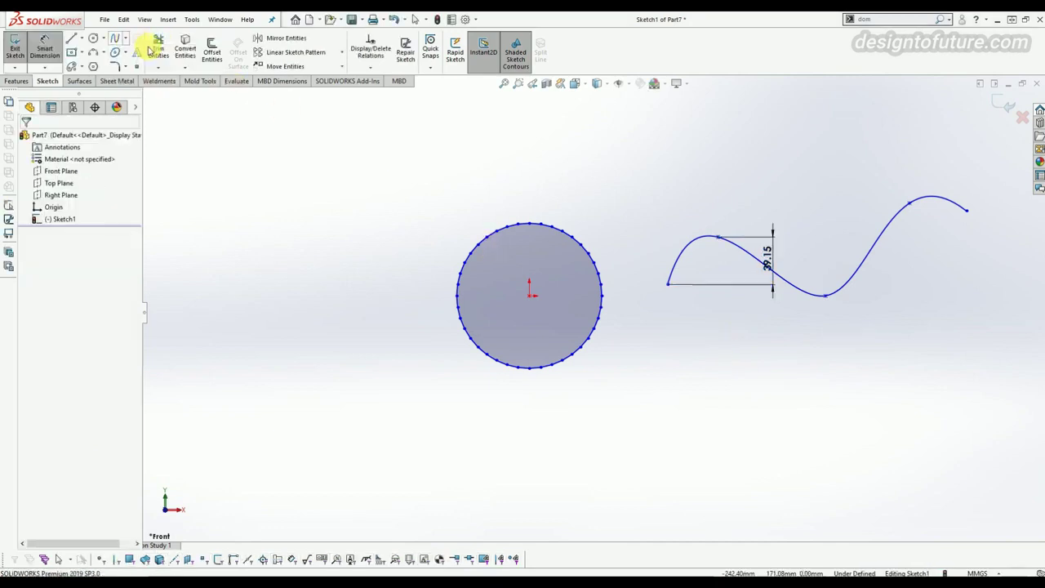
Step: Draw a style spline with eight zigzagging control vertices, rising from the polygon's upper left to above its upper right
{"action": "left_click", "coordinate": [126, 38]}
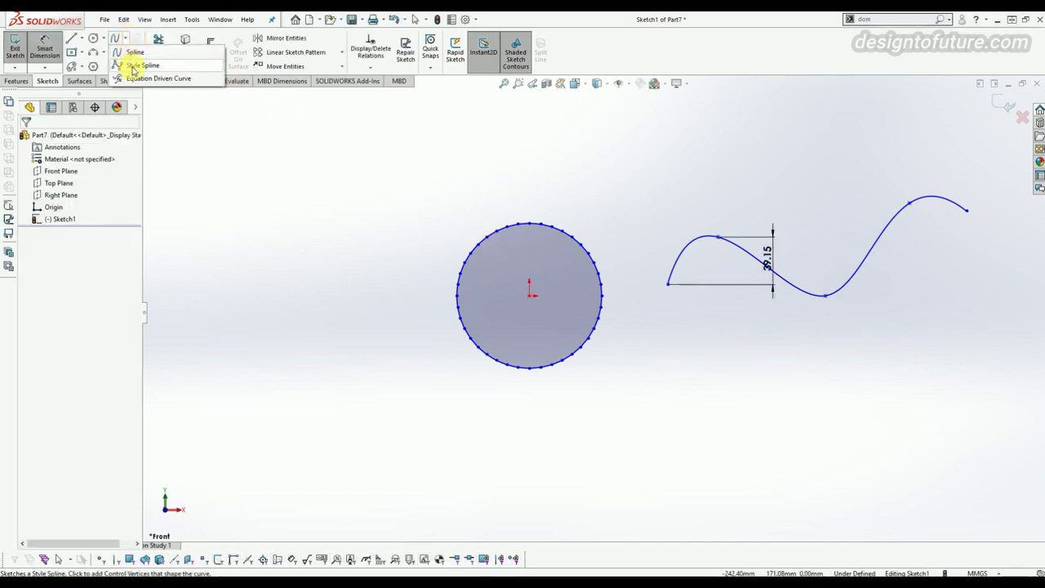
{"action": "left_click", "coordinate": [134, 67]}
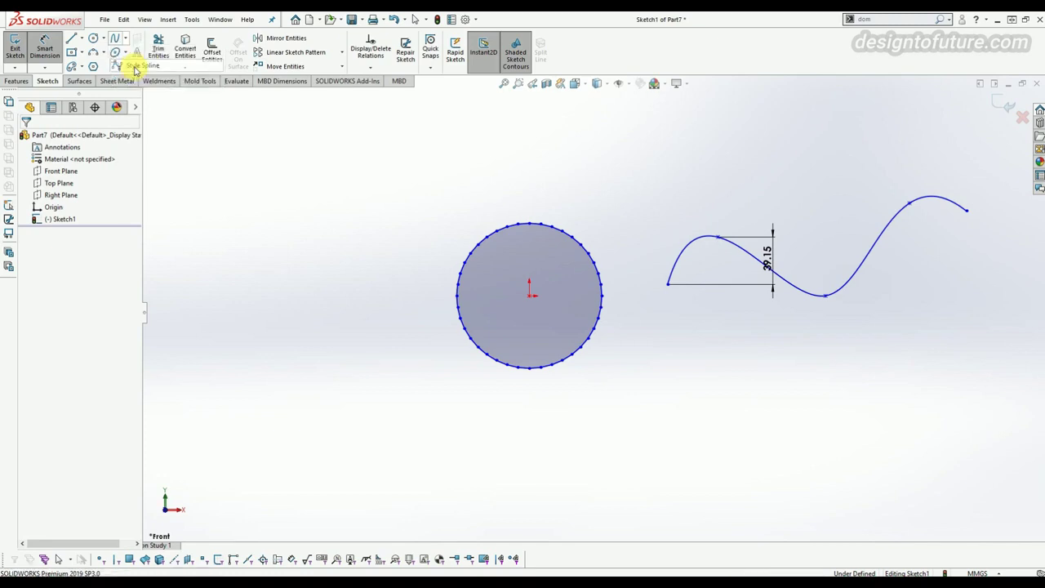
{"action": "left_click", "coordinate": [226, 244]}
{"action": "left_click", "coordinate": [292, 204]}
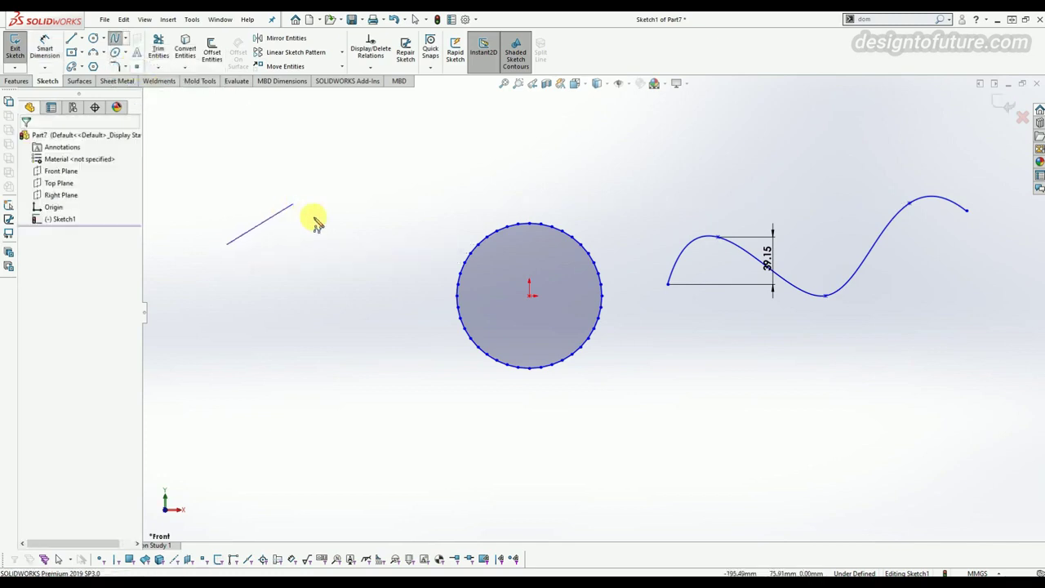
{"action": "left_click", "coordinate": [347, 248]}
{"action": "left_click", "coordinate": [381, 188]}
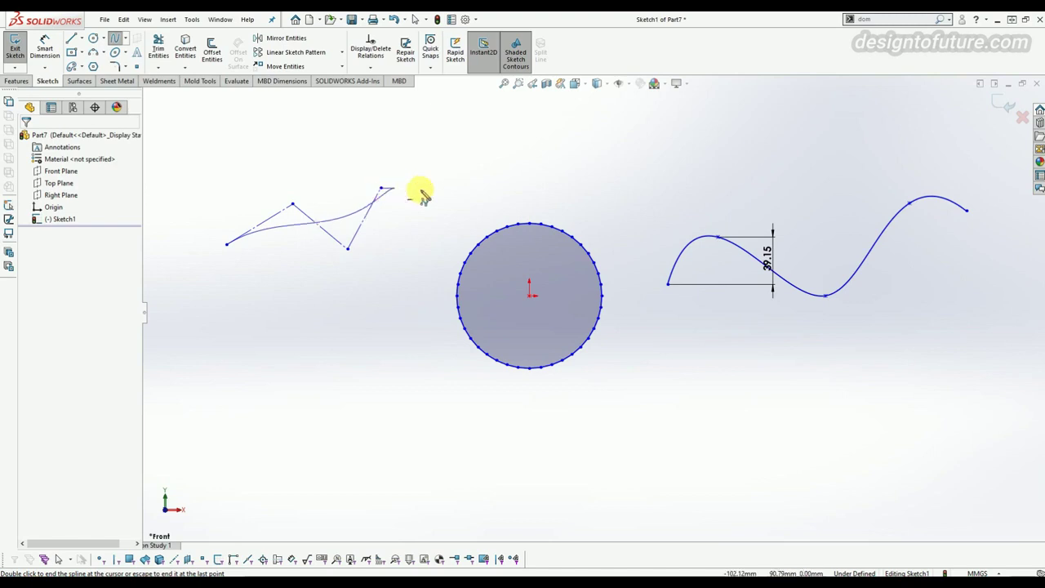
{"action": "left_click", "coordinate": [468, 198]}
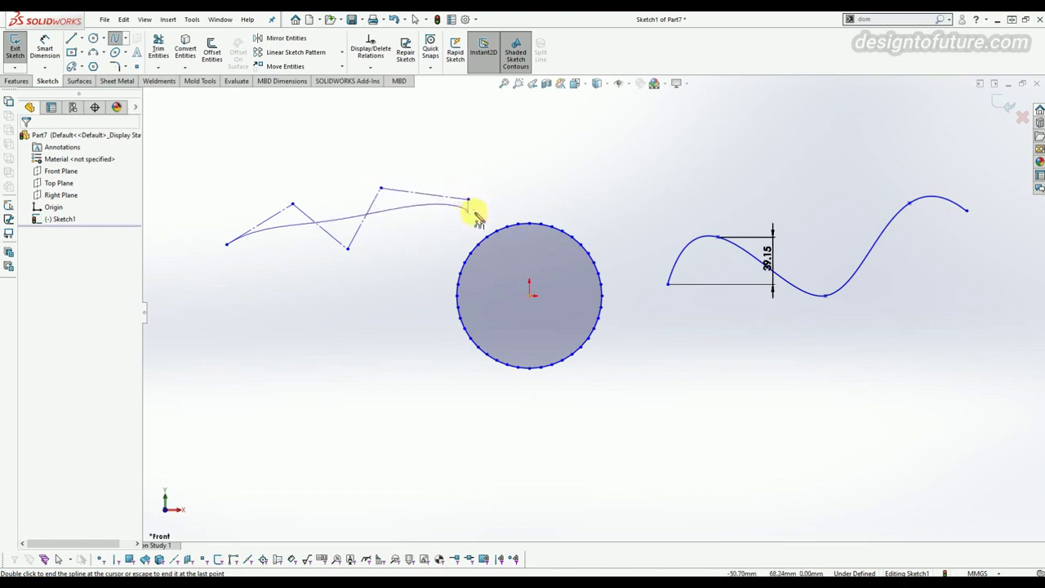
{"action": "left_click", "coordinate": [493, 144]}
{"action": "left_click", "coordinate": [576, 188]}
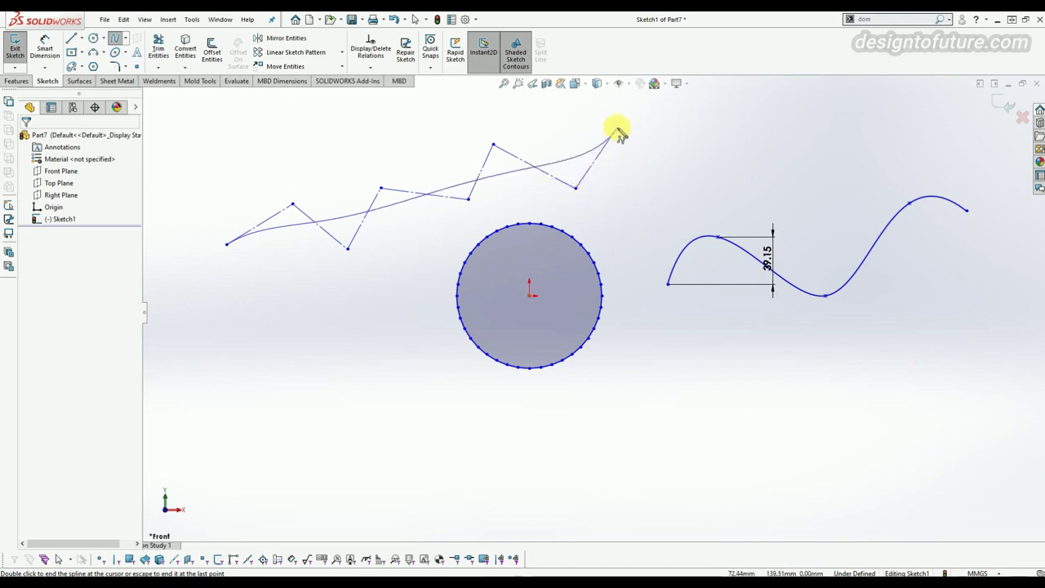
{"action": "double_click", "coordinate": [618, 129]}
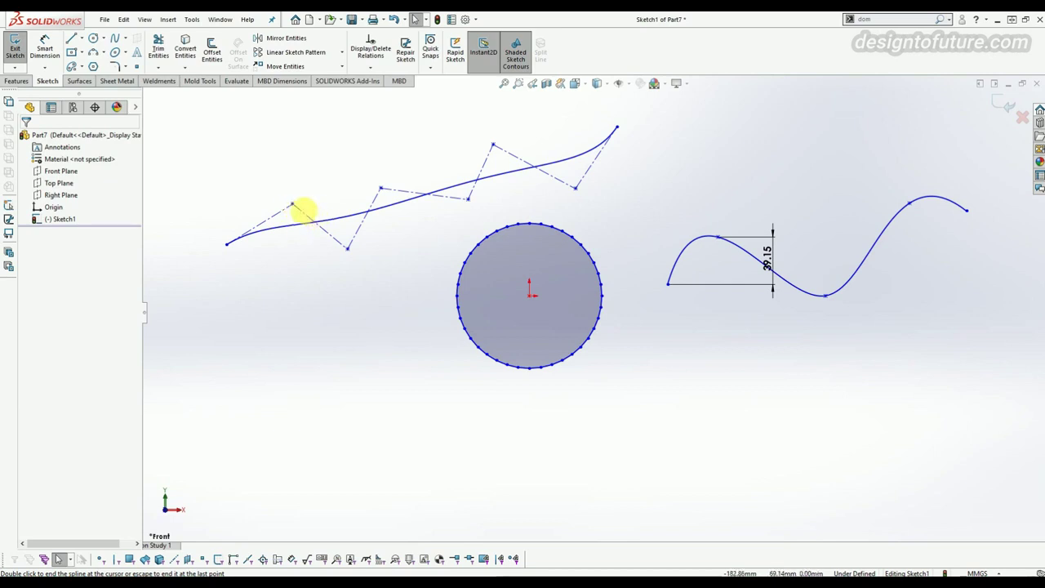
Step: Reshape the style spline by moving its second control vertex up-left, the third down and the fourth up to about X -130, Y 136 mm
{"action": "left_click", "coordinate": [292, 204]}
{"action": "left_click_drag", "start_coordinate": [292, 204], "coordinate": [250, 191]}
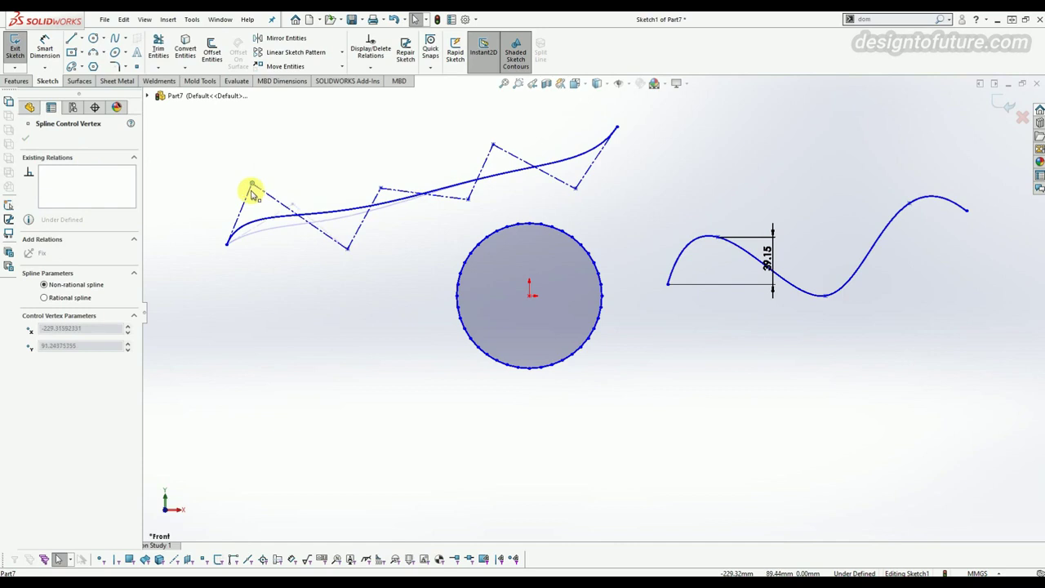
{"action": "left_click_drag", "start_coordinate": [347, 250], "coordinate": [356, 304]}
{"action": "left_click_drag", "start_coordinate": [380, 192], "coordinate": [372, 133]}
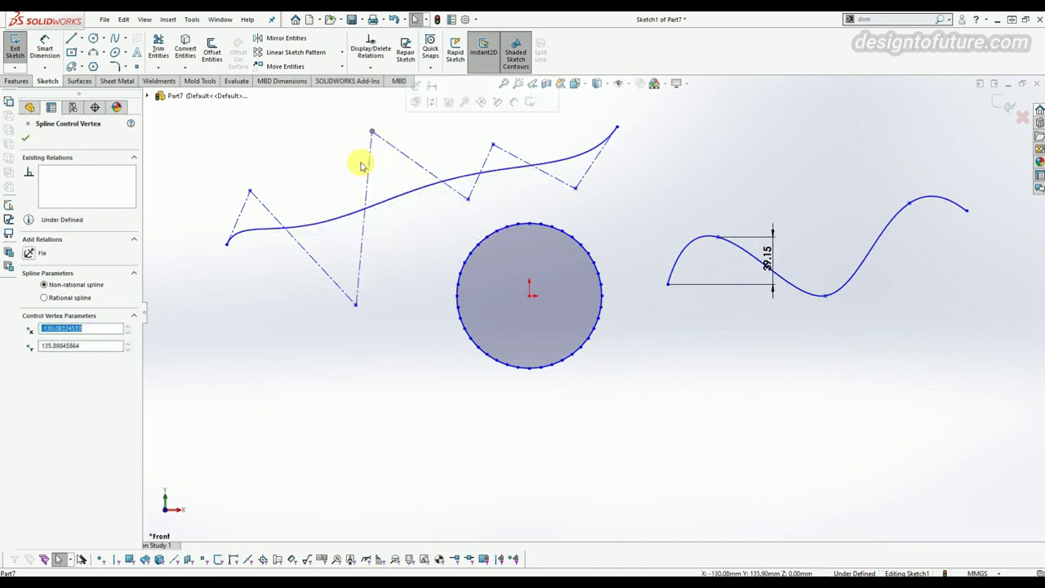
{"action": "left_click", "coordinate": [285, 190]}
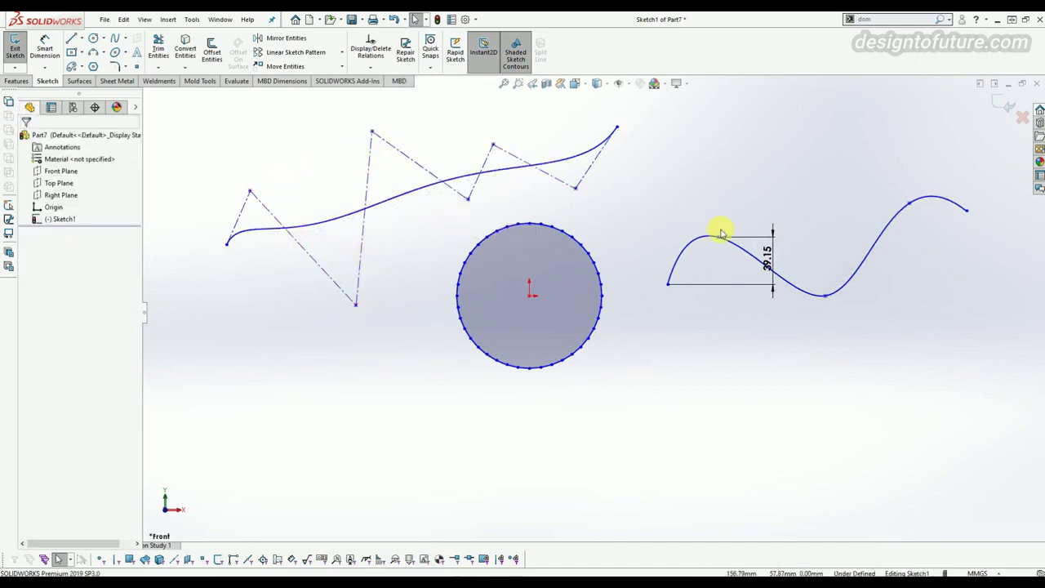
{"action": "left_click", "coordinate": [511, 172]}
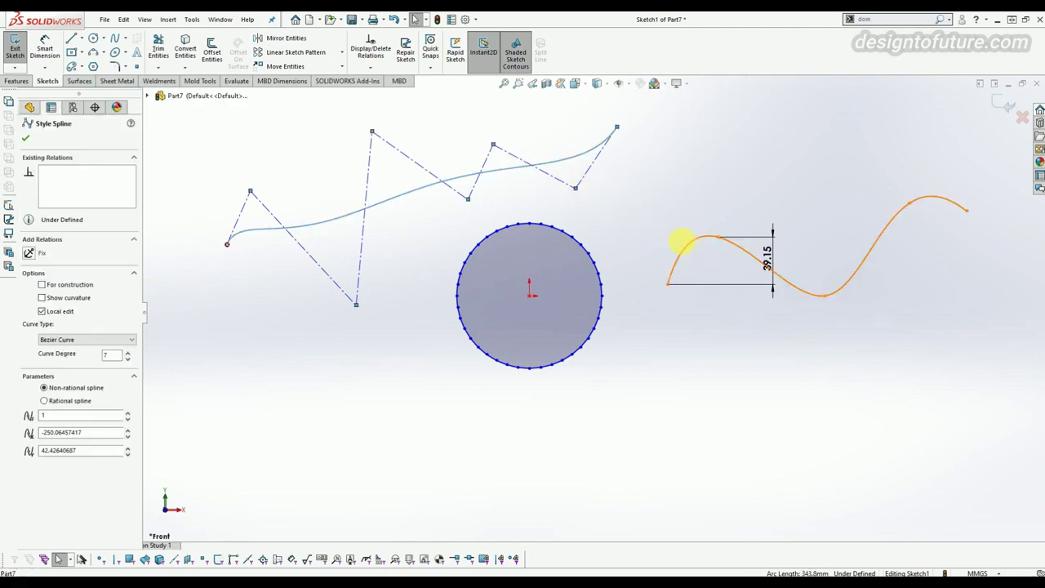
{"action": "left_click", "coordinate": [612, 224]}
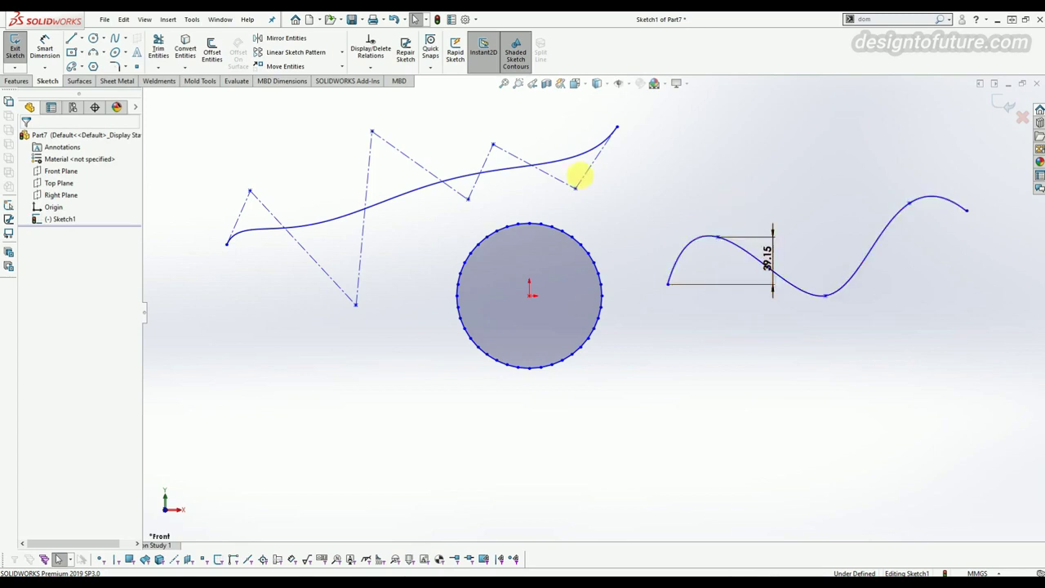
{"action": "left_click", "coordinate": [126, 39]}
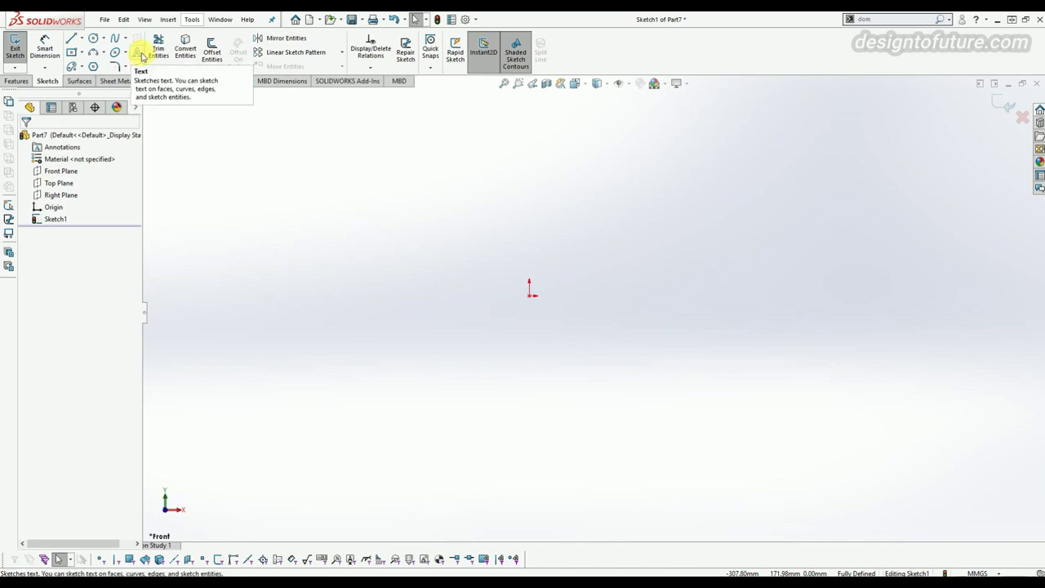
Step: Add a first name as sketch text at the origin, replacing the document font with larger Century Schoolbook Bold
{"action": "left_click", "coordinate": [141, 55]}
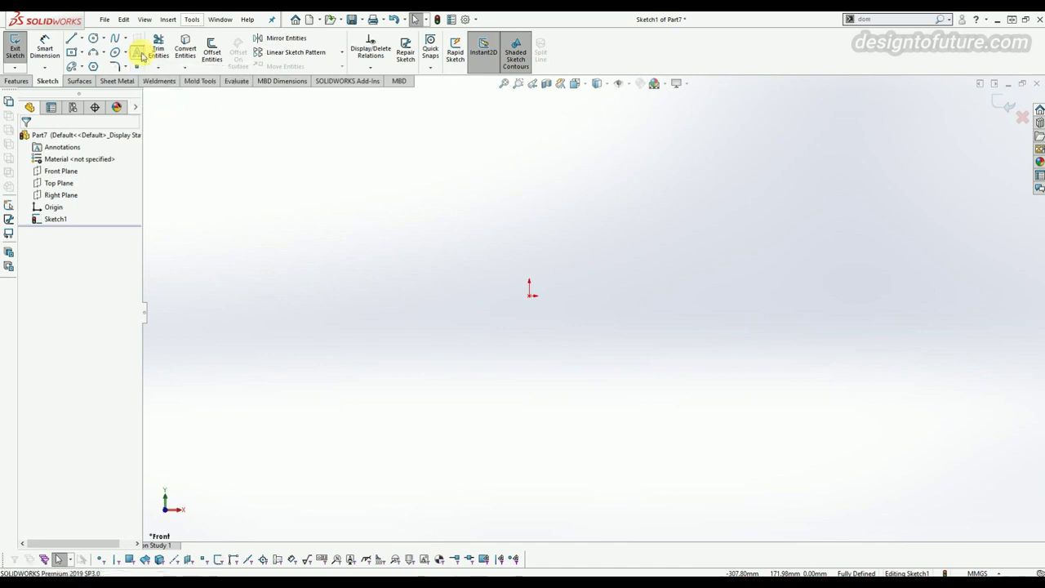
{"action": "left_click", "coordinate": [72, 236]}
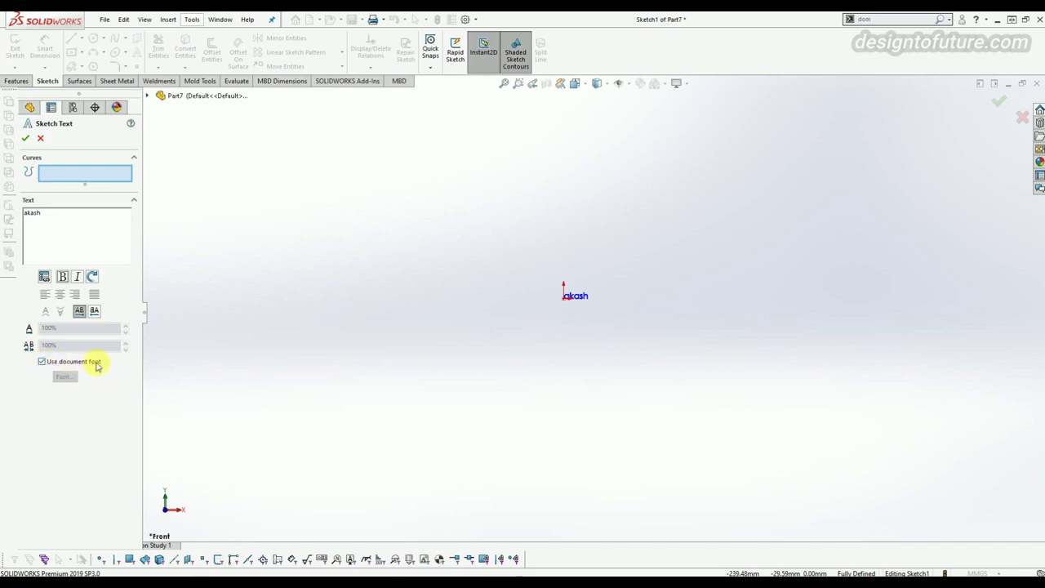
{"action": "left_click", "coordinate": [43, 362]}
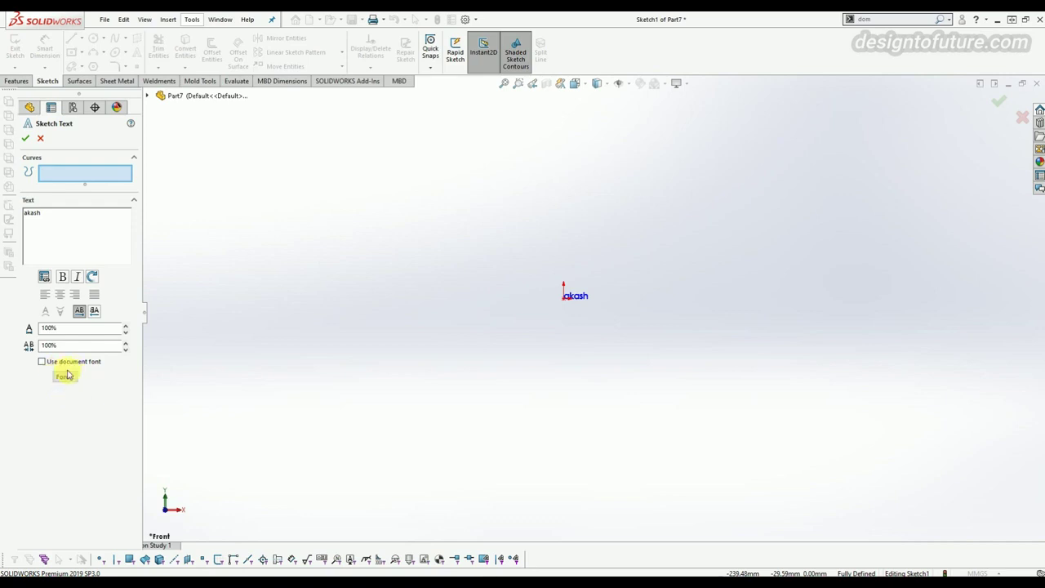
{"action": "left_click", "coordinate": [67, 379]}
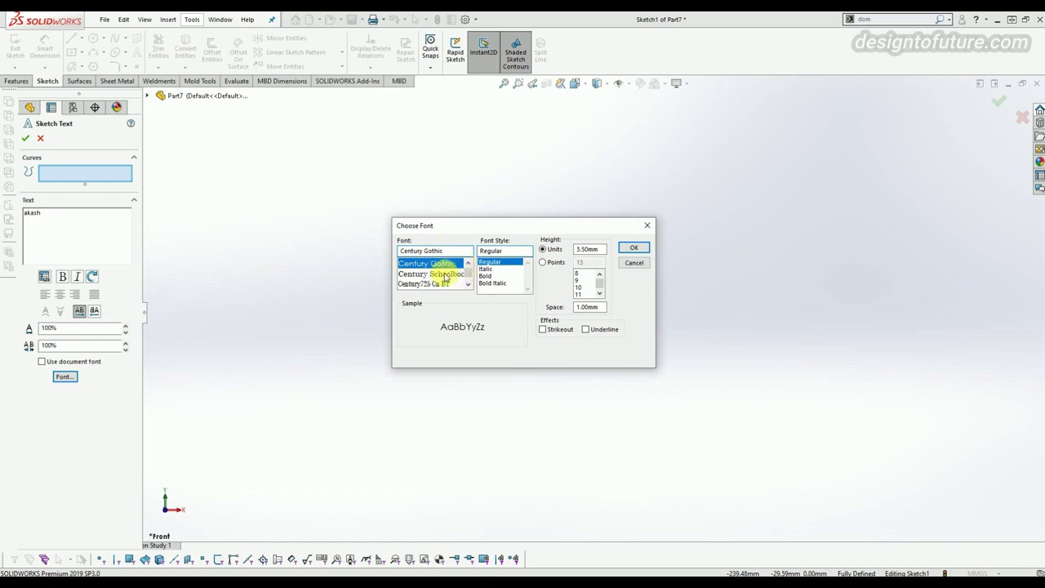
{"action": "left_click", "coordinate": [445, 276]}
{"action": "left_click", "coordinate": [490, 276]}
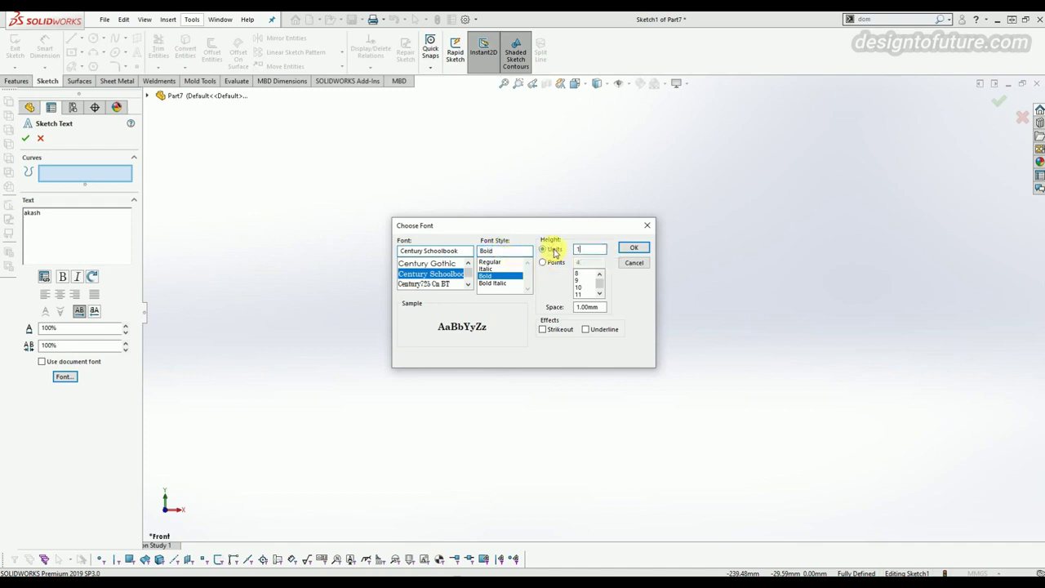
{"action": "left_click", "coordinate": [631, 247]}
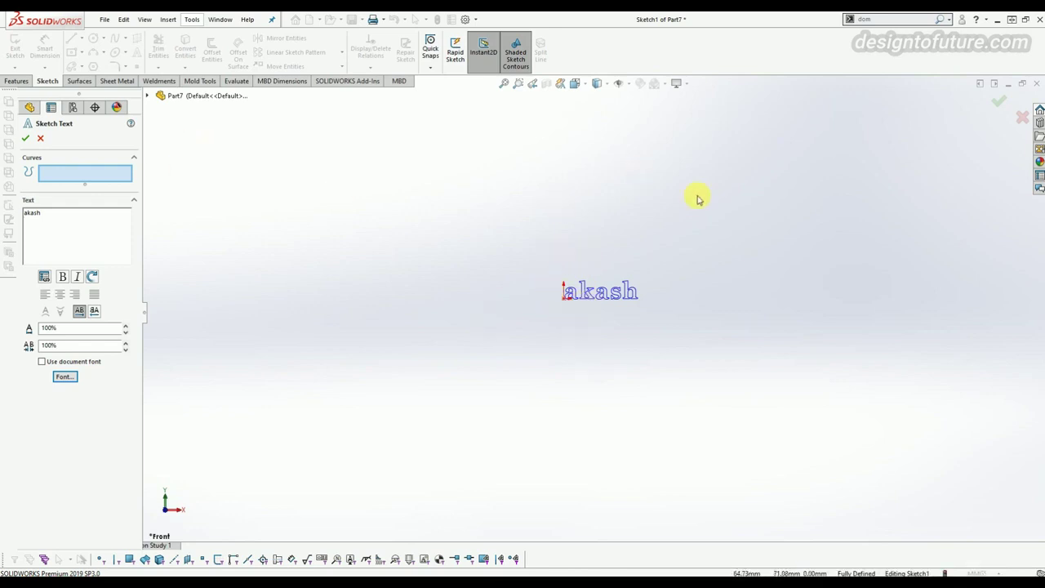
{"action": "left_click", "coordinate": [38, 141]}
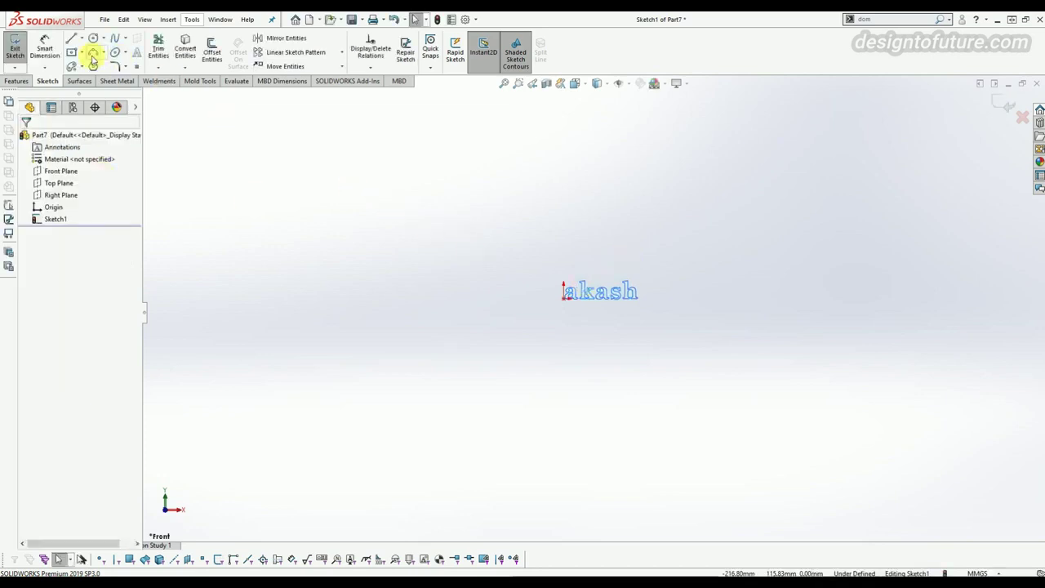
Step: Draw an arched three-point spline about 167 mm long above and to the left of the sketch text
{"action": "left_click", "coordinate": [115, 38]}
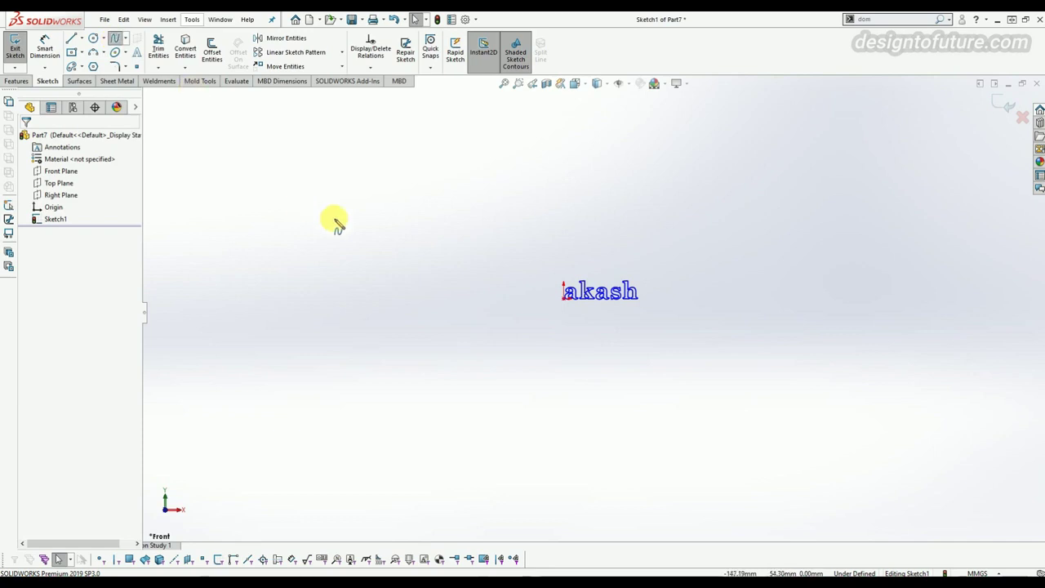
{"action": "left_click", "coordinate": [342, 262]}
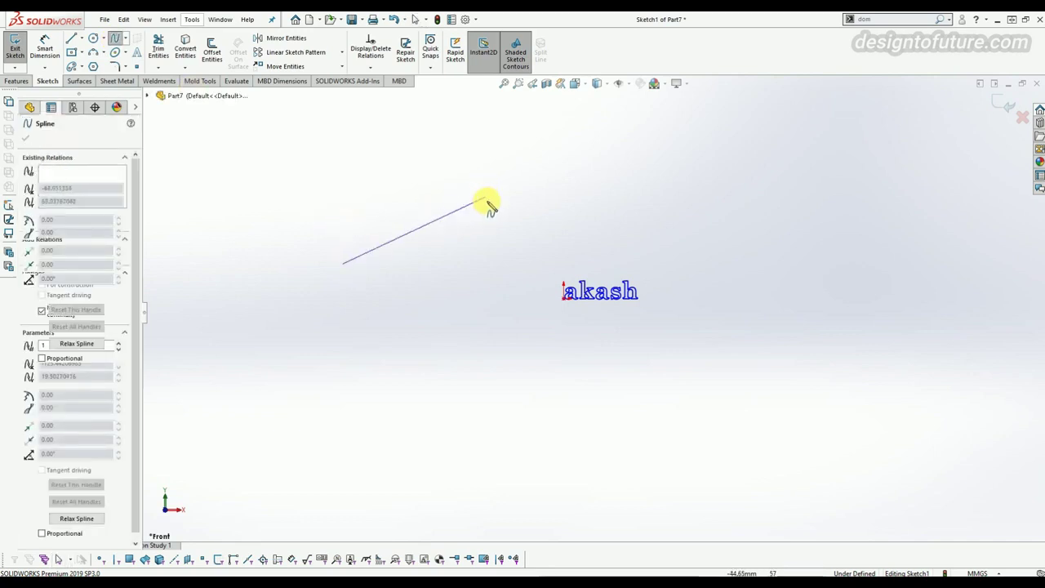
{"action": "left_click", "coordinate": [494, 200]}
{"action": "left_click", "coordinate": [612, 236]}
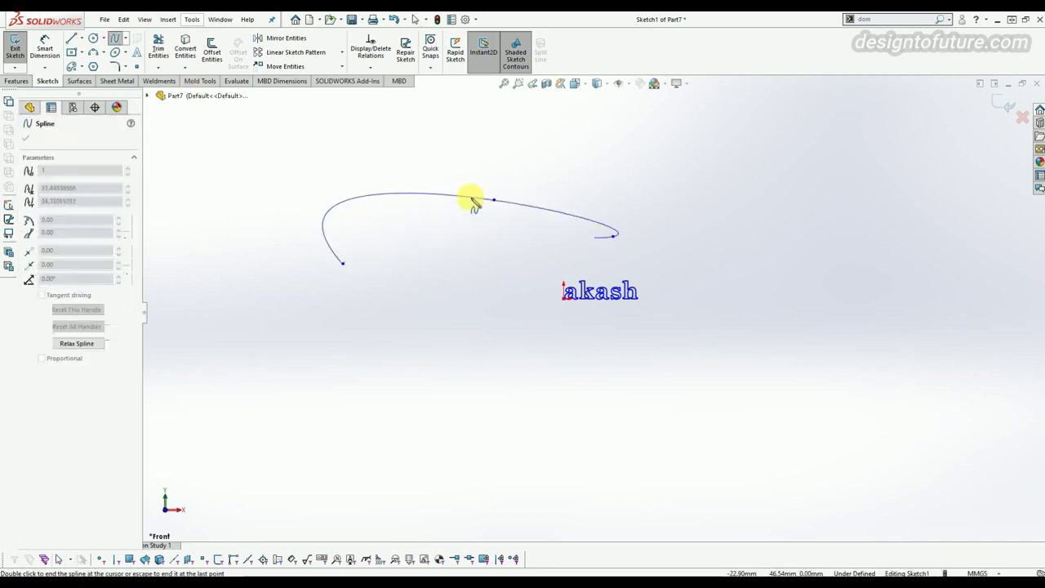
{"action": "key", "text": "Escape"}
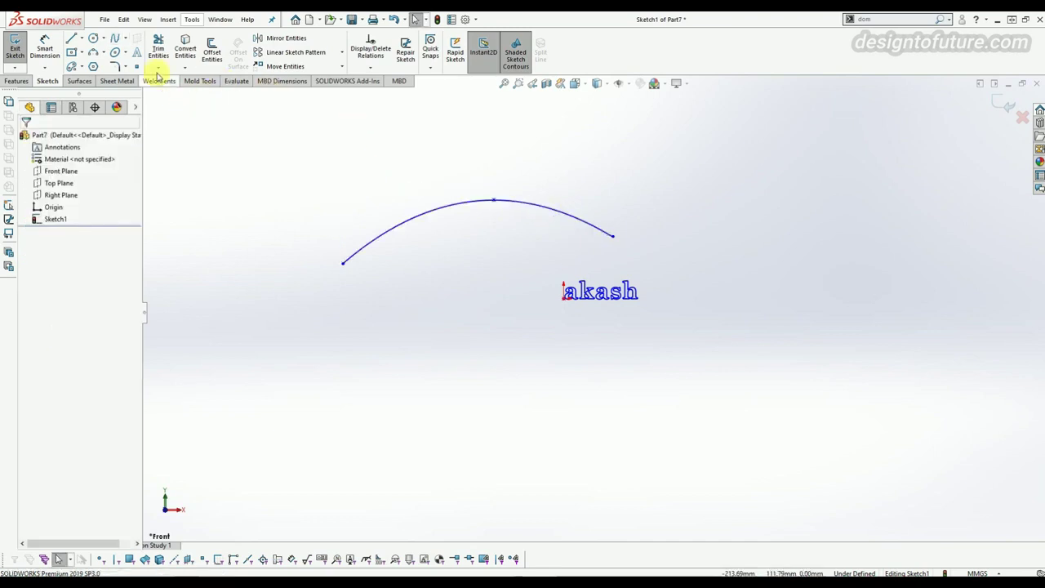
Step: Start a sketch text that follows the arched spline, filled with a long random string beginning with "sdjhagsvdhjvsadhv"
{"action": "left_click", "coordinate": [136, 56]}
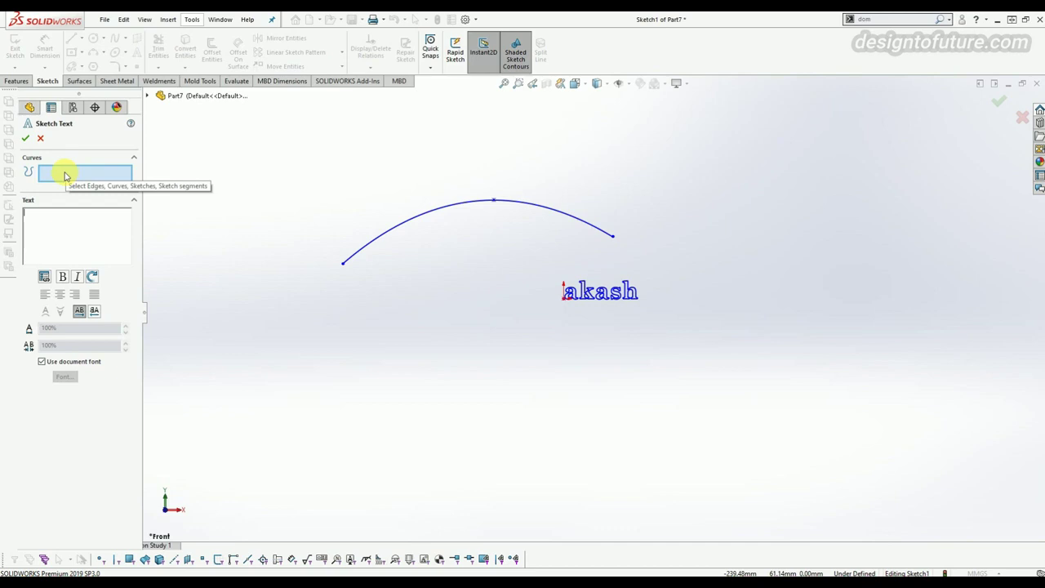
{"action": "left_click", "coordinate": [375, 241]}
{"action": "left_click", "coordinate": [64, 227]}
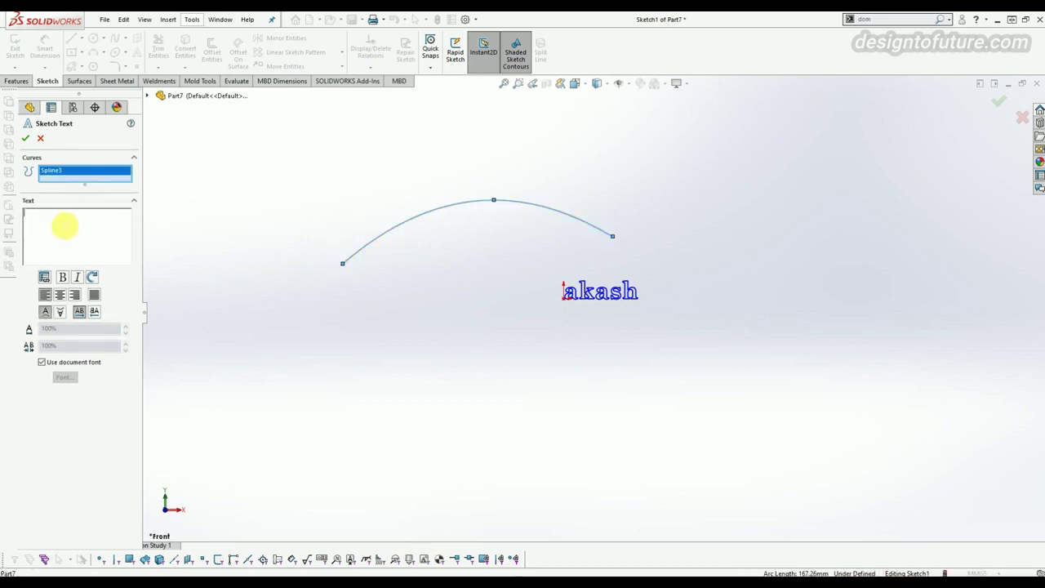
{"action": "type", "text": "sdjhags"}
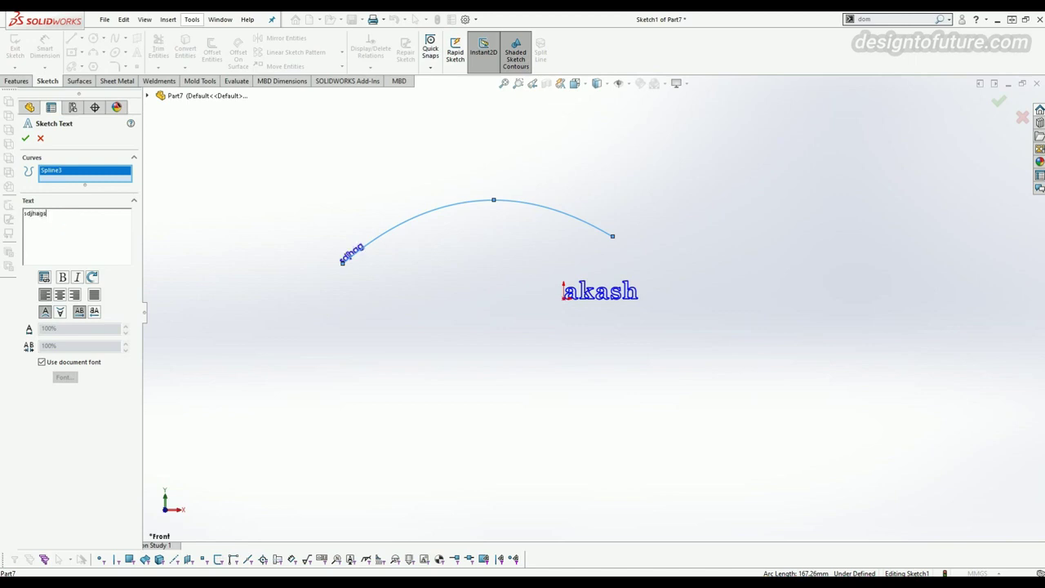
{"action": "type", "text": "vdhjvsadhvsadhvsadhvsachjsvcjsvcvv"}
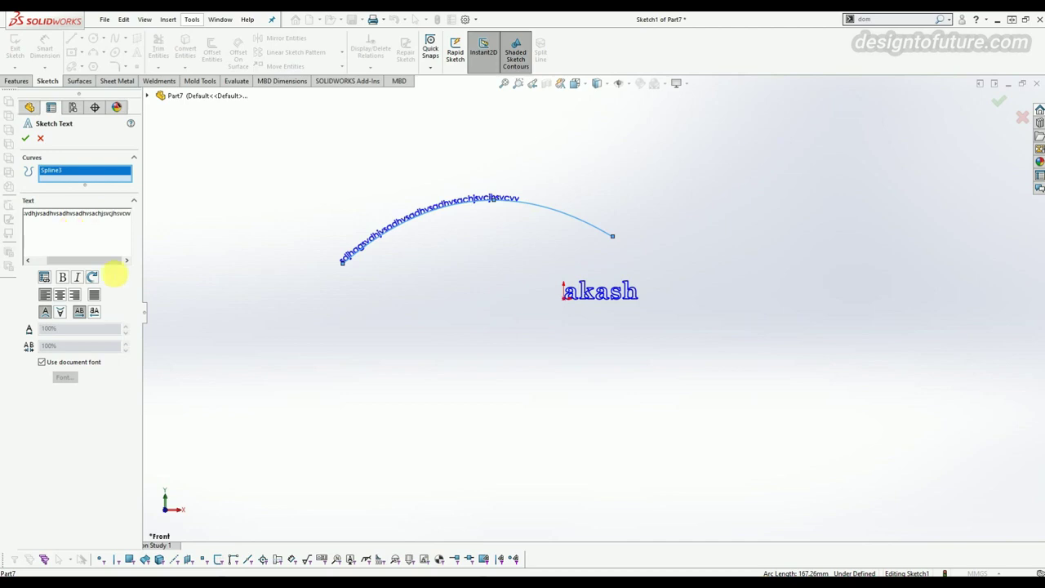
Step: Turn off the document font for the curved text, enlarge its height so it spans the spline, and accept it
{"action": "left_click", "coordinate": [41, 362]}
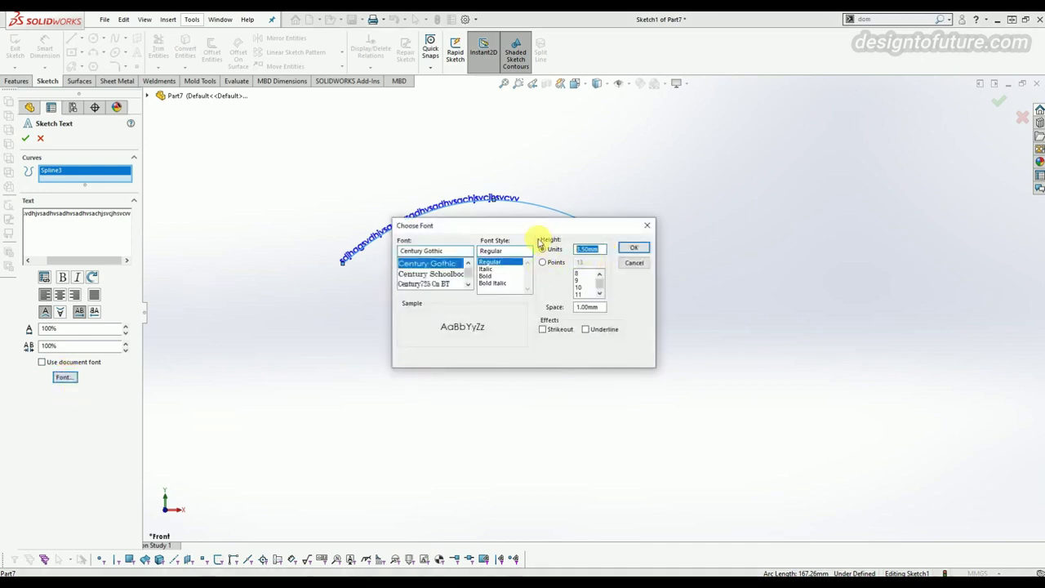
{"action": "left_click", "coordinate": [633, 249]}
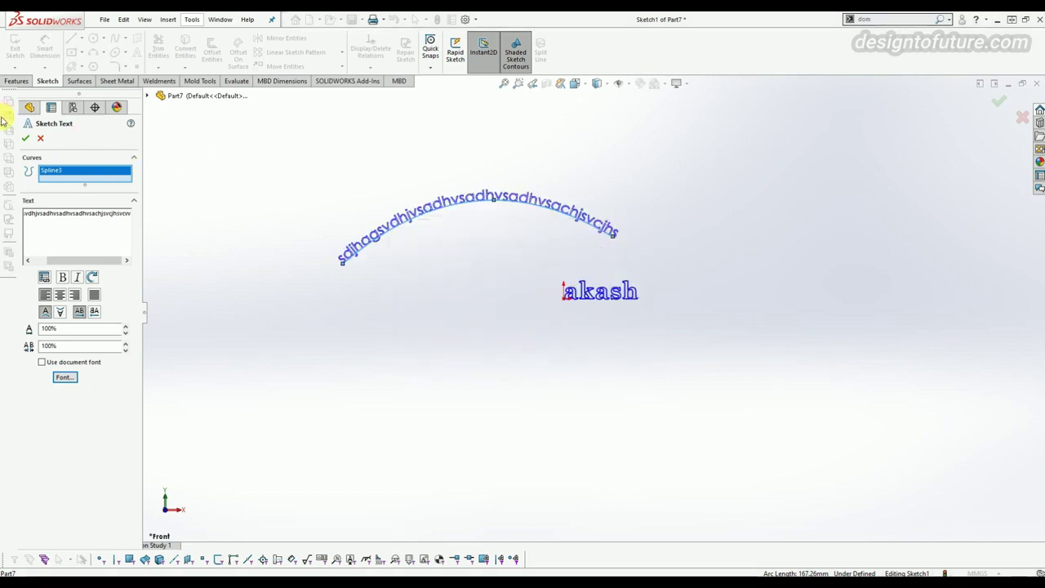
{"action": "left_click", "coordinate": [27, 139]}
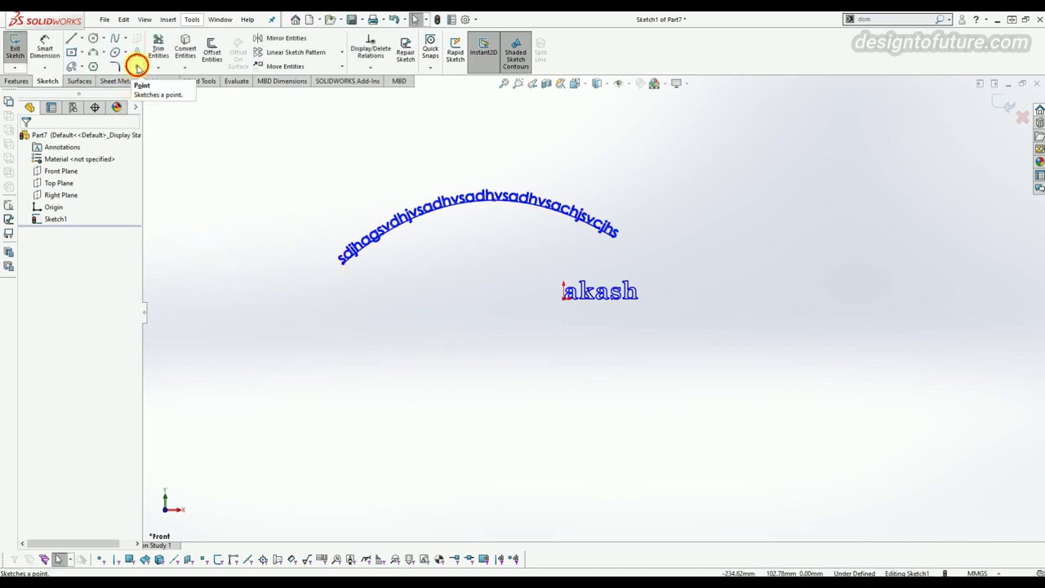
Step: Sketch four points right of the texts, the first at about X 88, Y 56 mm and the last at about X 68, Y -30 mm
{"action": "left_click", "coordinate": [137, 65]}
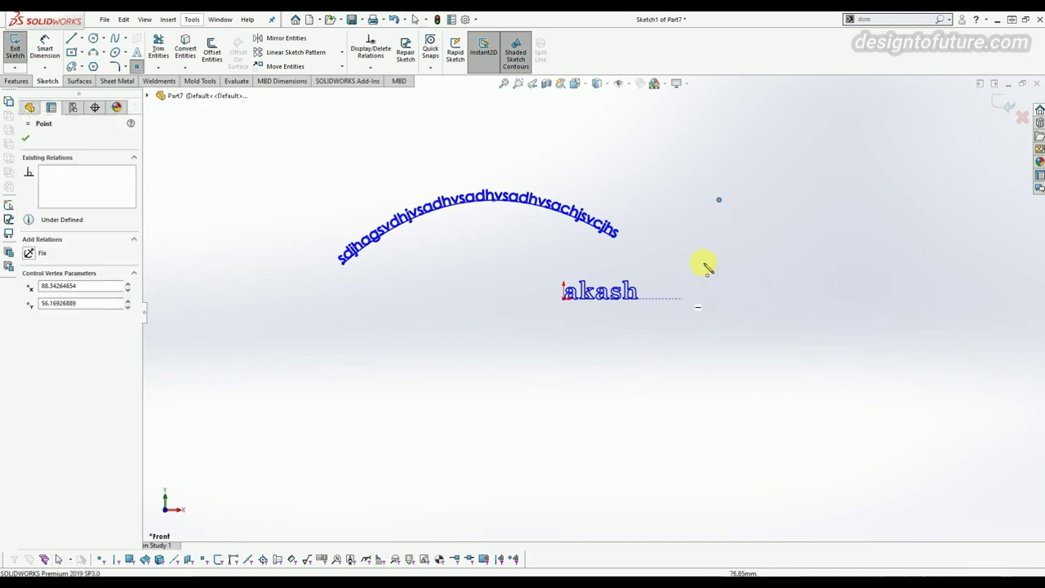
{"action": "left_click", "coordinate": [722, 253]}
{"action": "left_click", "coordinate": [750, 279]}
{"action": "left_click", "coordinate": [683, 352]}
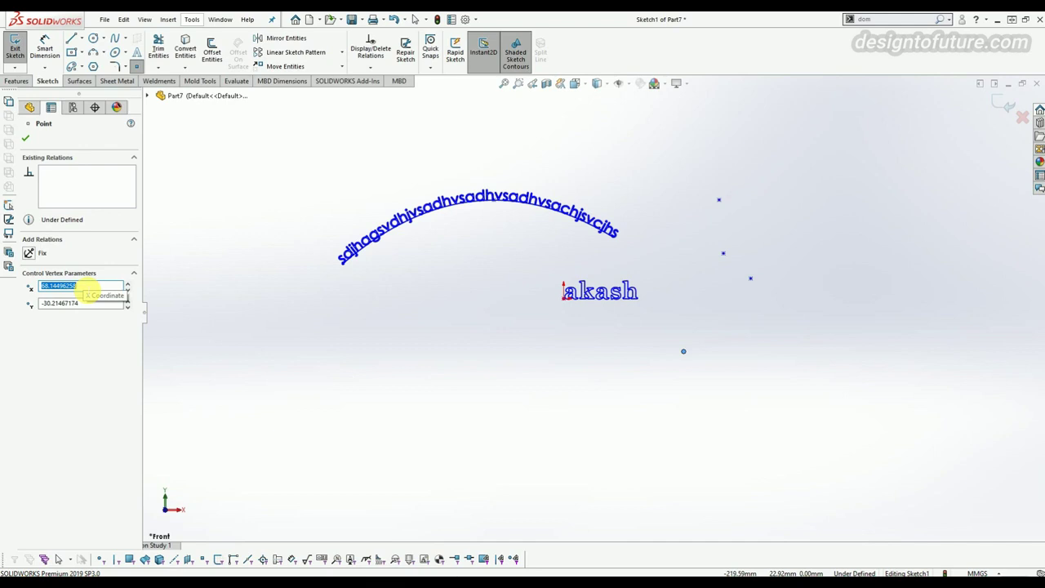
Step: Set the last point's coordinates to X 90, Y 100 mm and place one more point to its lower left
{"action": "type", "text": "90"}
{"action": "left_click", "coordinate": [91, 294]}
{"action": "key", "text": "Tab"}
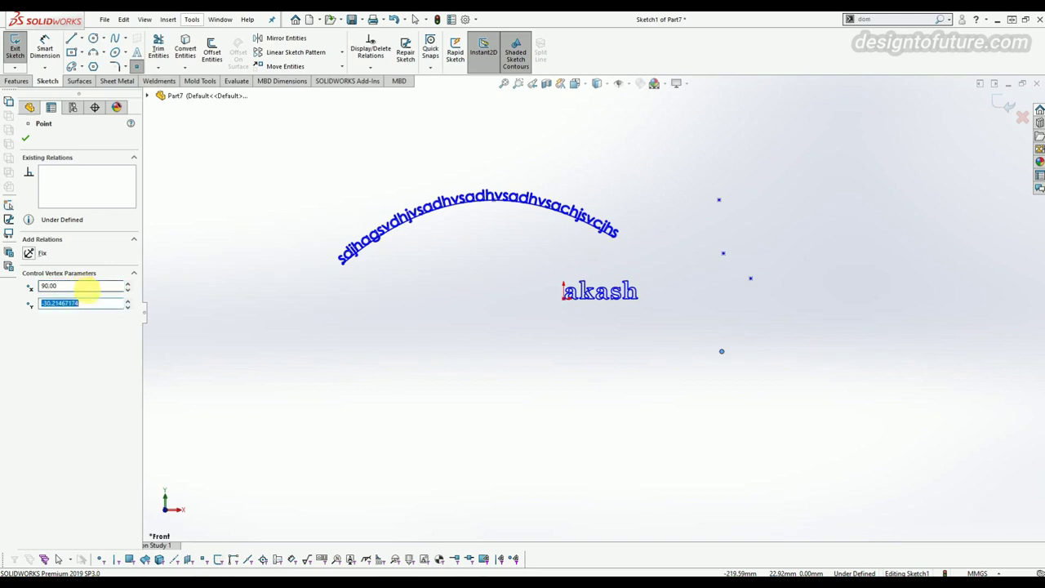
{"action": "type", "text": "100"}
{"action": "key", "text": "Return"}
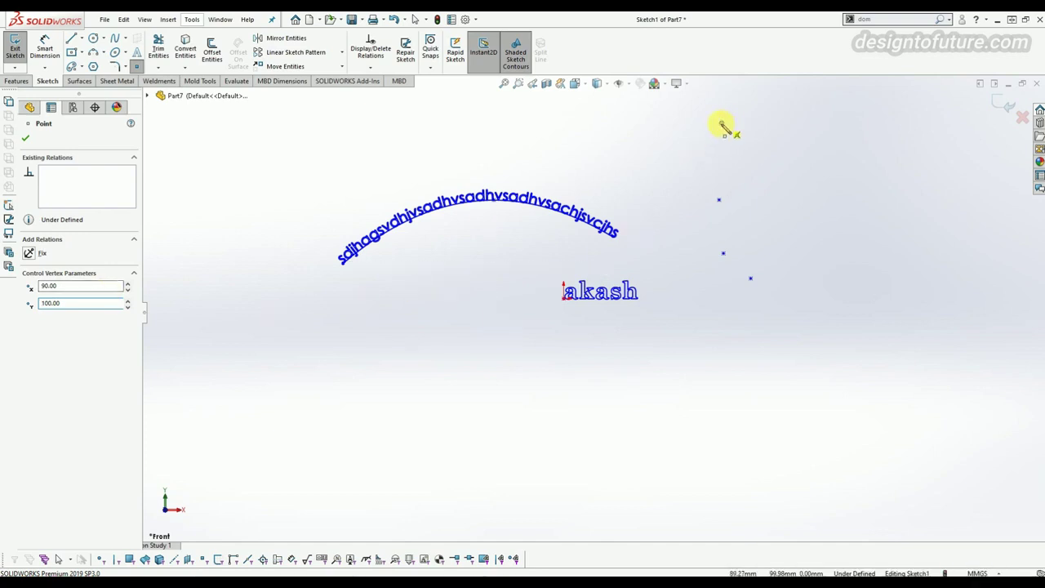
{"action": "key", "text": "Escape"}
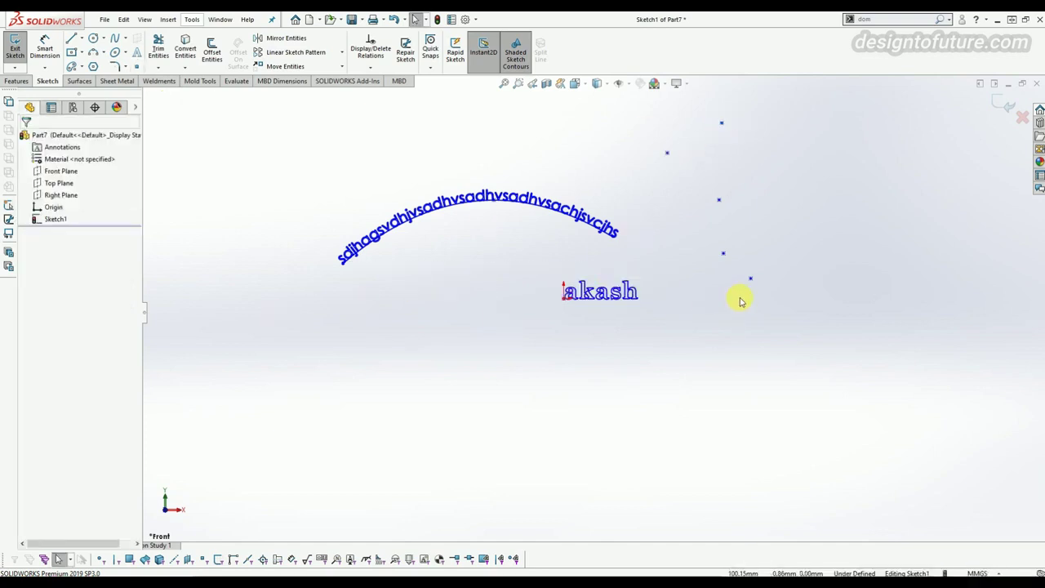